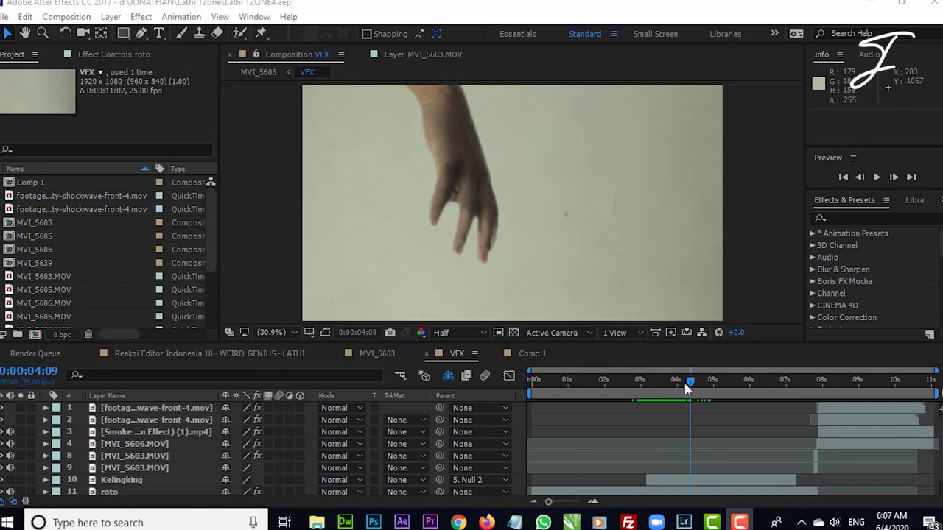
- Scrub the VFX timeline to review the hand shot, settling near 4:10
left_click_drag(685, 383, 670, 381)
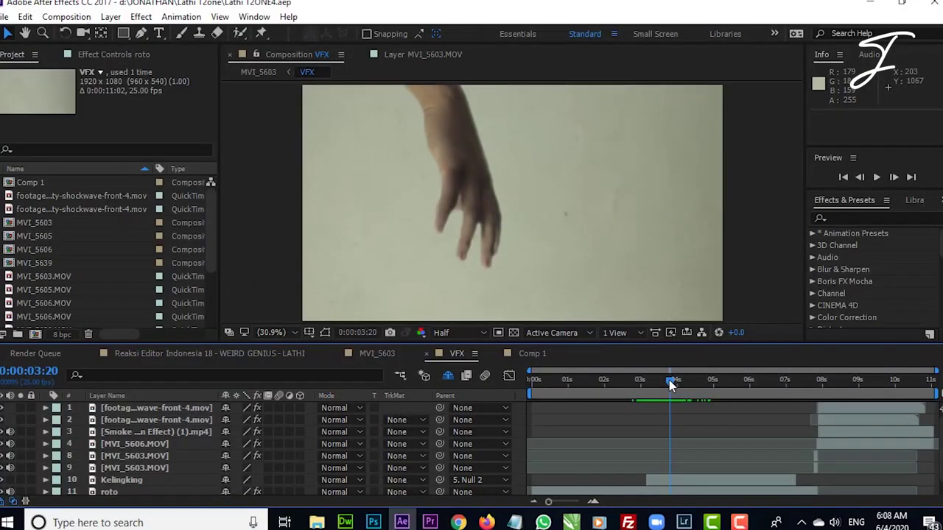
mouse_move(671, 379)
left_mouse_down()
mouse_move(677, 385)
mouse_move(645, 395)
left_mouse_up()
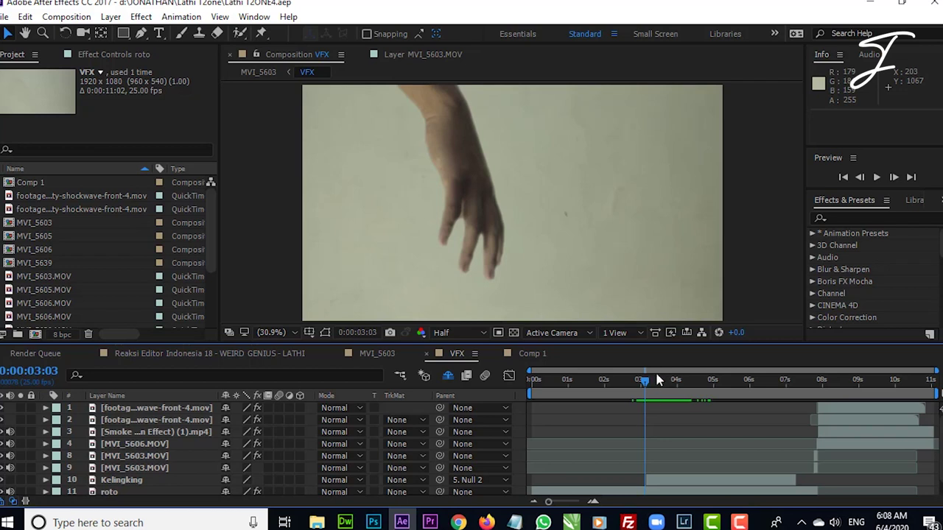
mouse_move(645, 381)
left_mouse_down()
mouse_move(699, 392)
mouse_move(690, 395)
mouse_move(680, 391)
mouse_move(748, 396)
left_mouse_up()
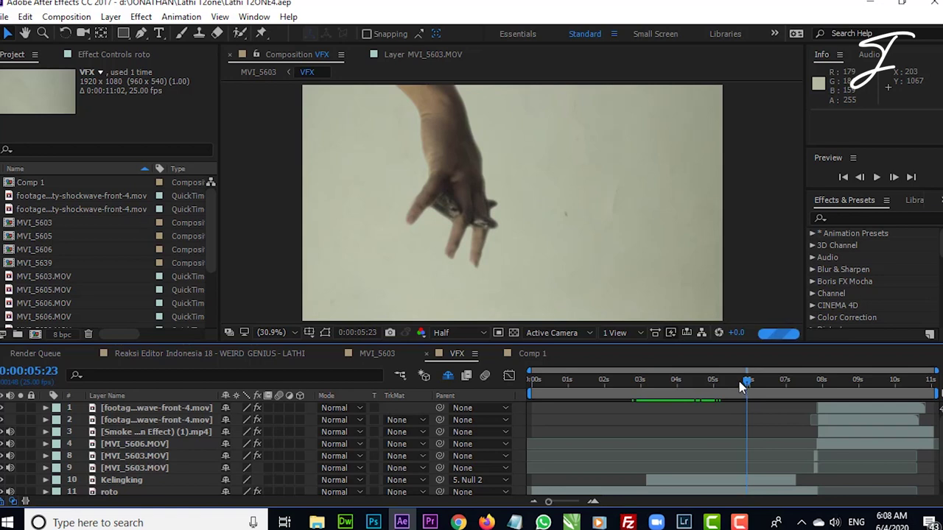
left_click_drag(707, 389, 693, 394)
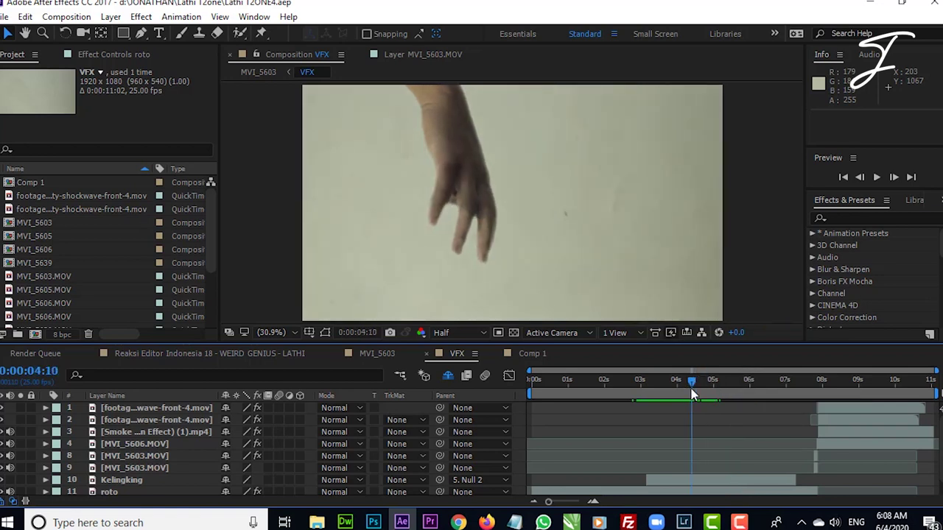
- Create Comp 1 with HDTV 1080 25 settings at 25 fps, then select the MVI_5639.MOV clip
mouse_move(495, 355)
left_click(507, 355)
key("ctrl+k")
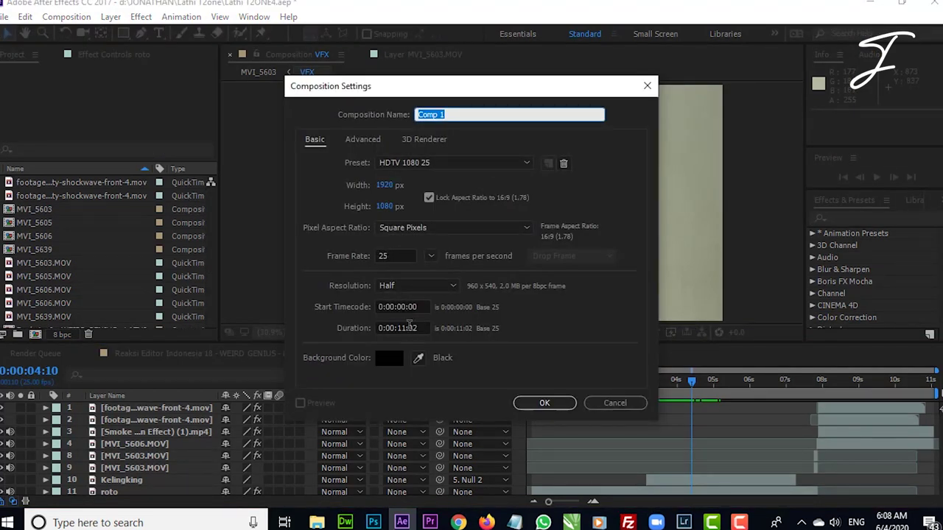
left_click(405, 256)
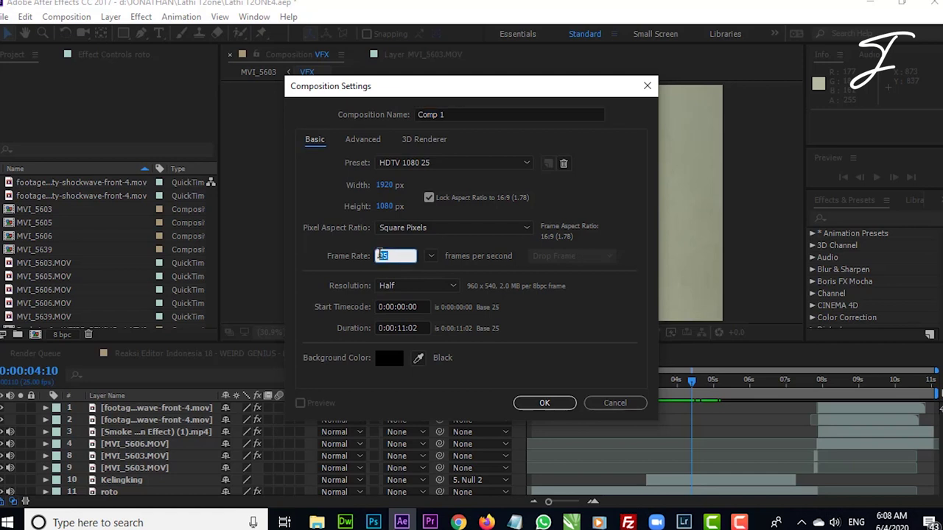
left_click(530, 291)
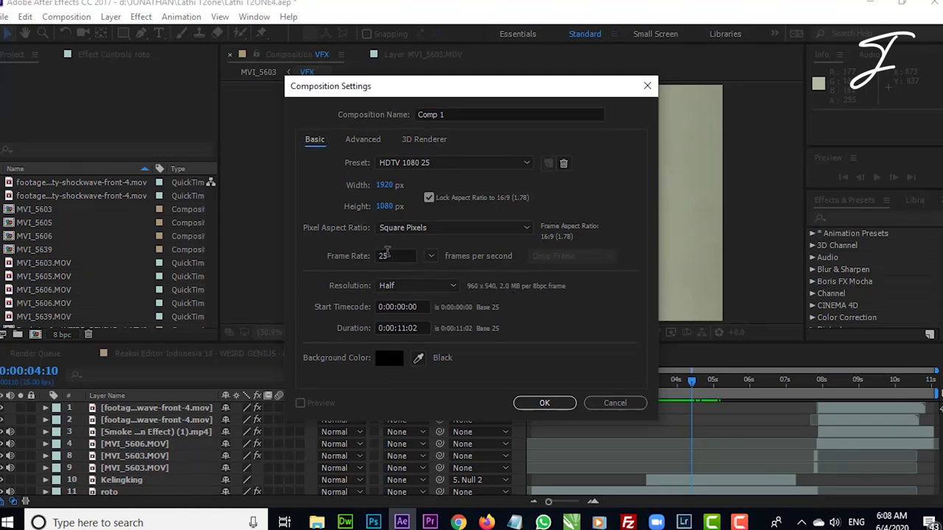
left_click(544, 403)
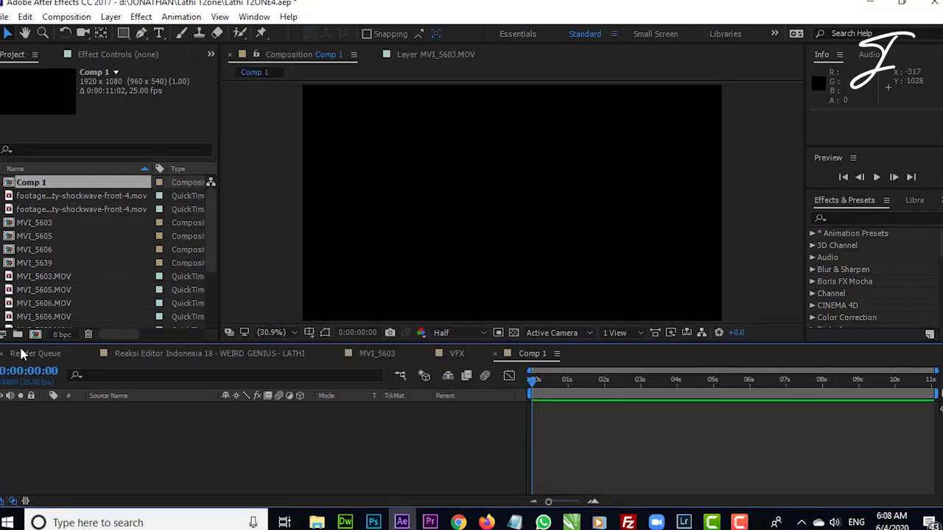
scroll(59, 319, "down", 3)
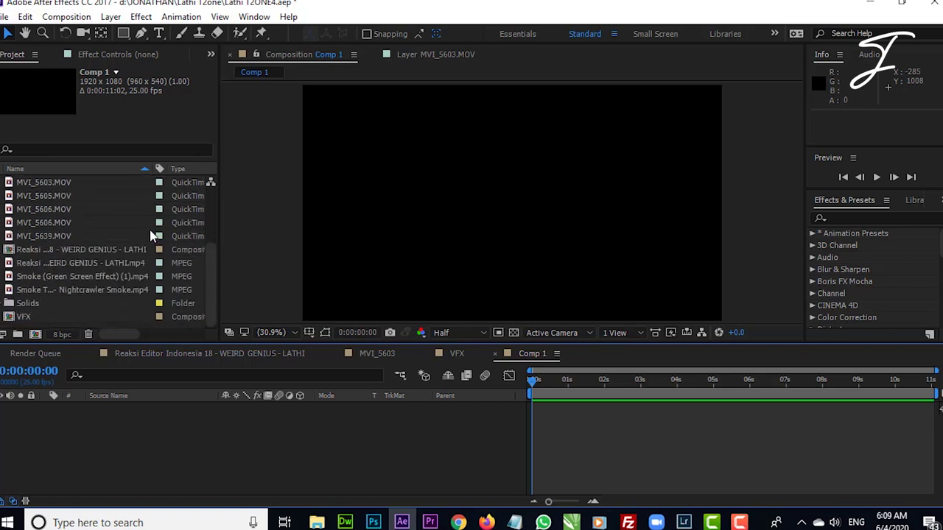
left_click(113, 235)
- Add MVI_5606.MOV to Comp 1, starting at an empty-wall frame without the hand
left_click(100, 223)
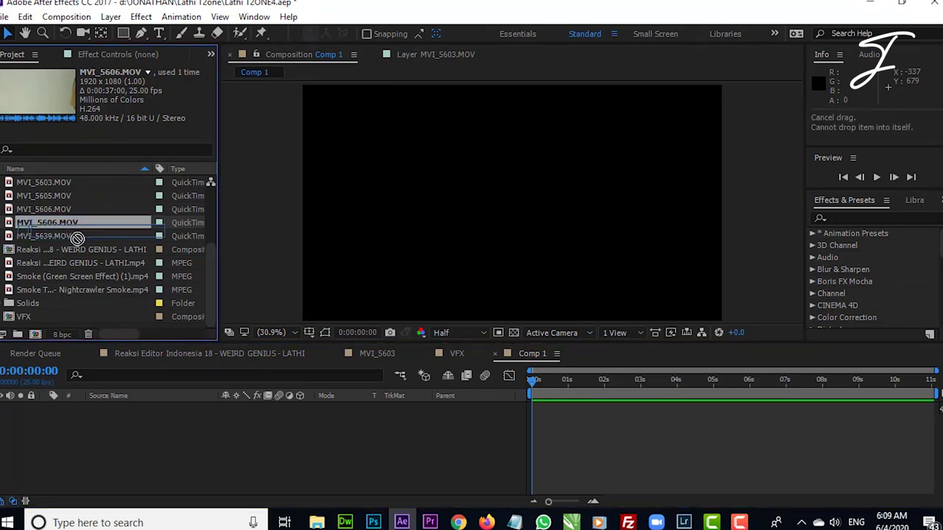
left_click_drag(67, 223, 134, 409)
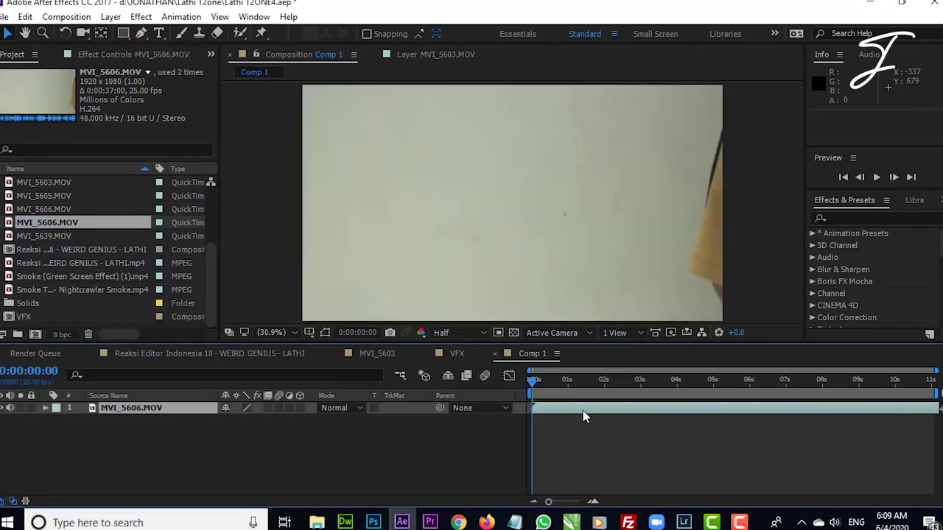
double_click(583, 415)
left_click_drag(588, 301, 698, 302)
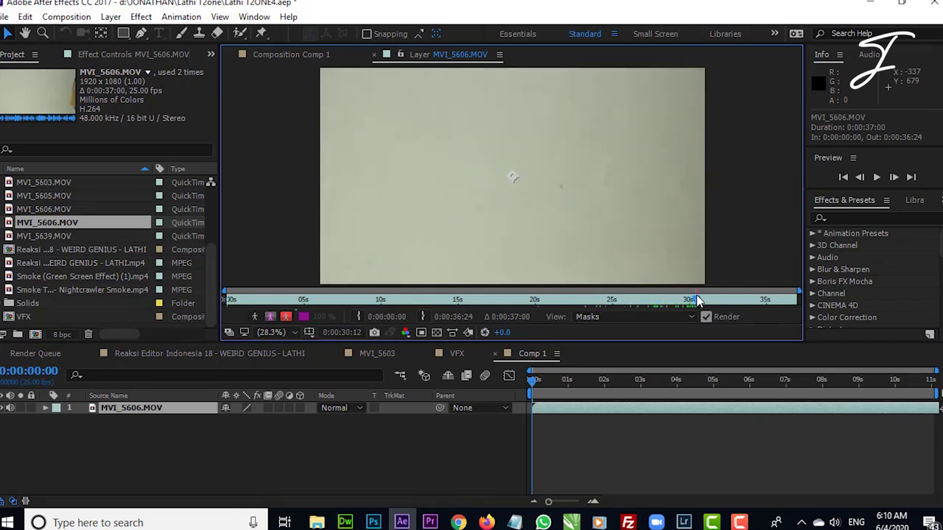
left_click(357, 317)
left_click(291, 53)
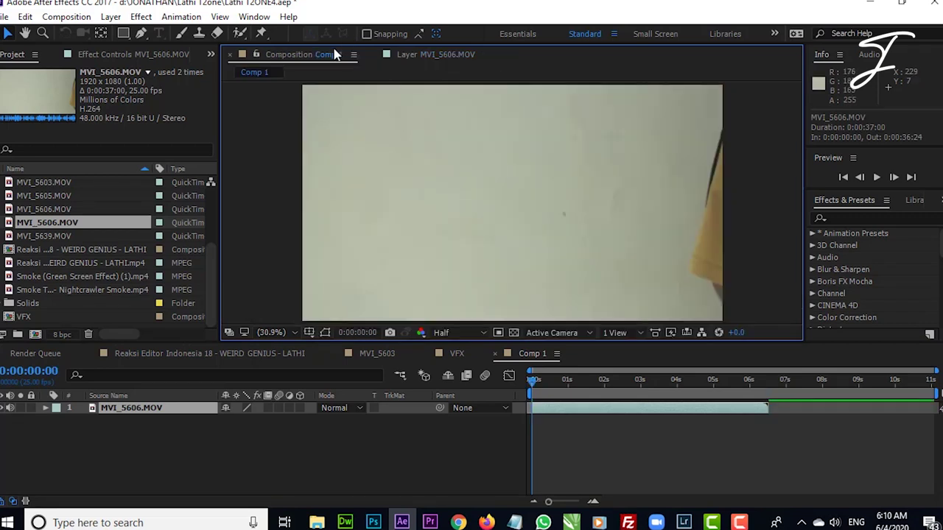
mouse_move(658, 395)
left_mouse_down()
mouse_move(673, 391)
mouse_move(558, 391)
mouse_move(501, 404)
mouse_move(568, 380)
mouse_move(752, 380)
mouse_move(477, 379)
mouse_move(781, 383)
mouse_move(489, 393)
left_mouse_up()
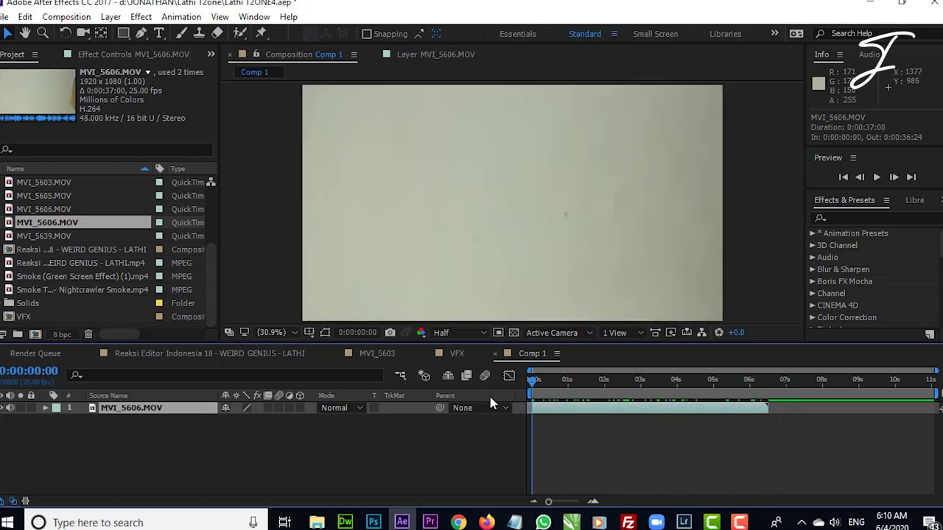
- Freeze MVI_5606.MOV on one frame and extend it across the full timeline
right_click(606, 411)
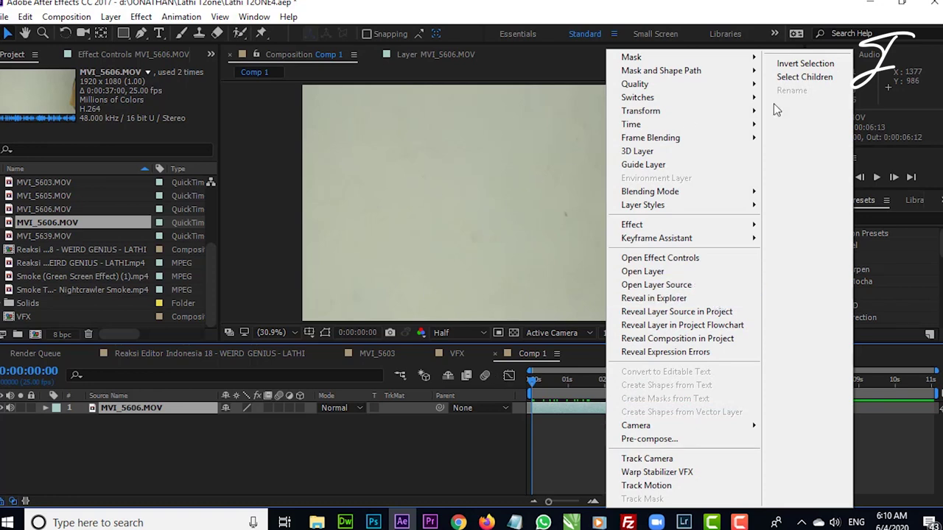
mouse_move(631, 125)
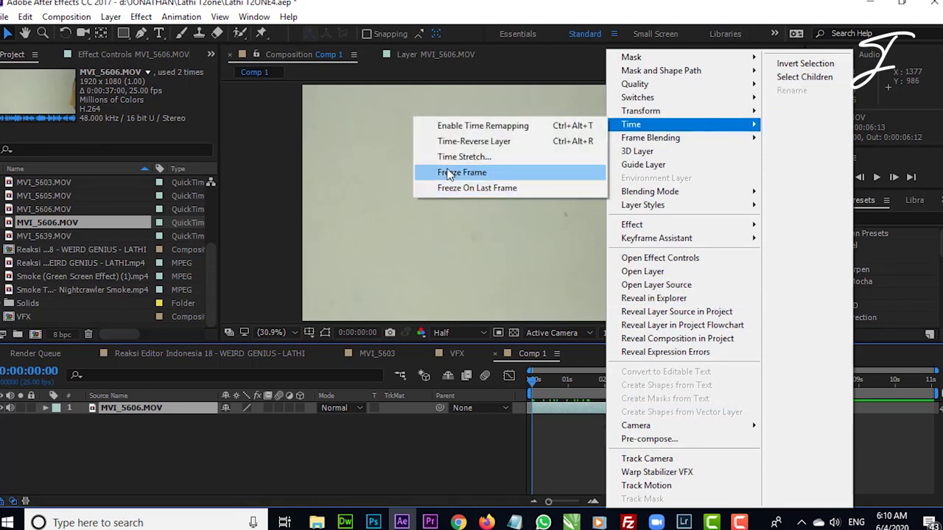
left_click(541, 172)
mouse_move(545, 381)
left_mouse_down()
mouse_move(706, 382)
mouse_move(585, 381)
left_mouse_up()
left_click_drag(786, 409, 938, 409)
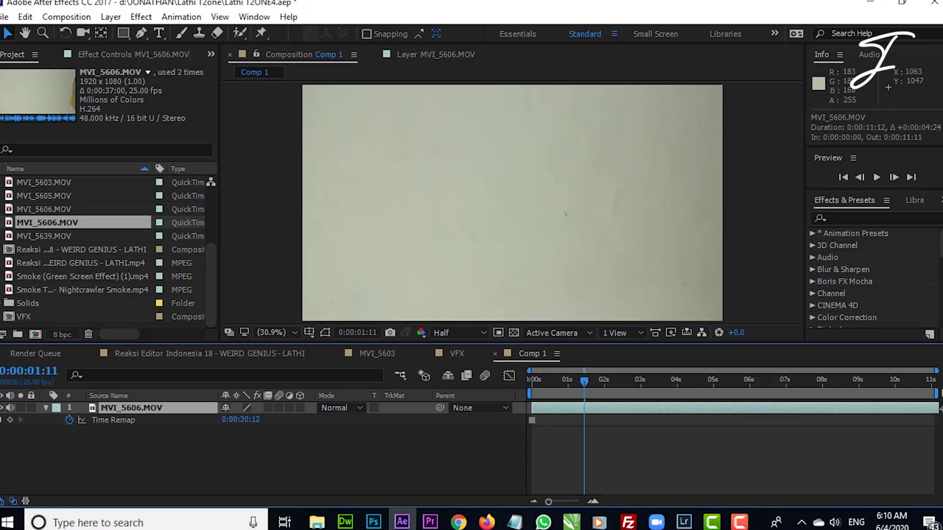
left_click_drag(584, 381, 548, 381)
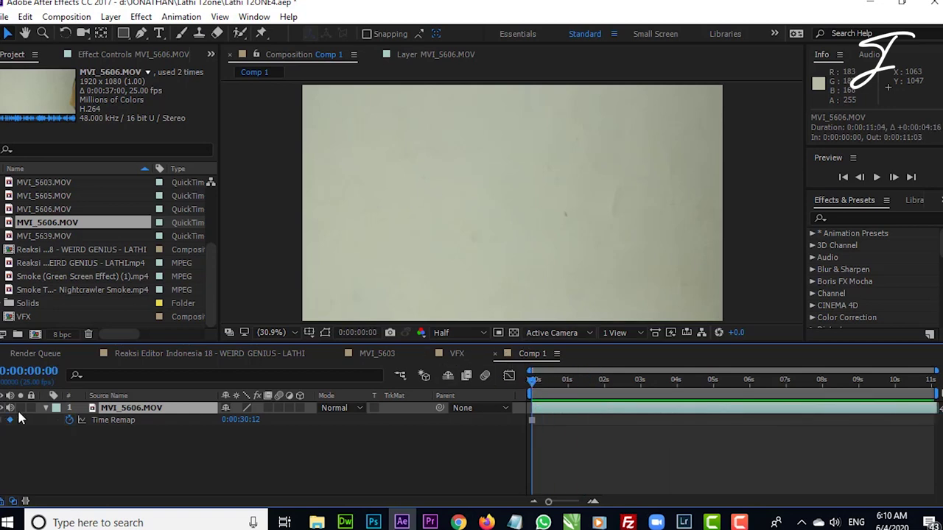
left_click(45, 407)
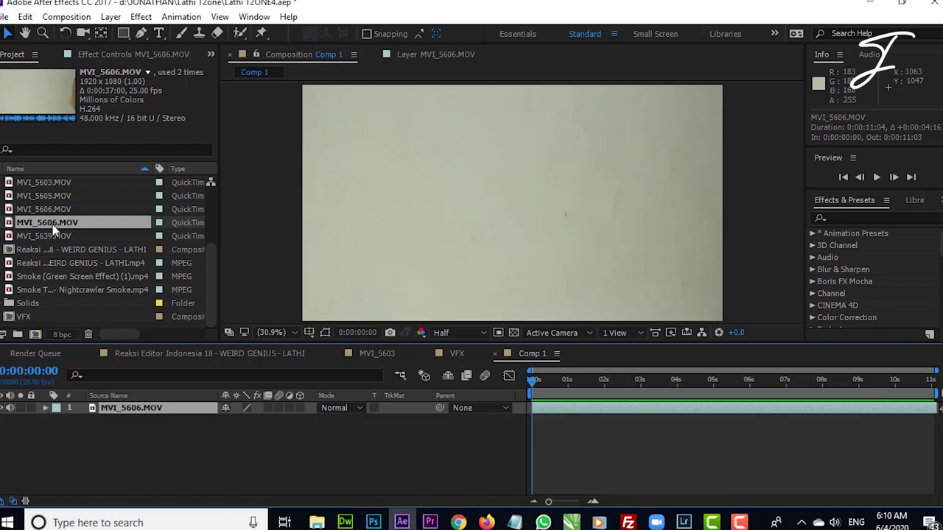
- Place MVI_5603.MOV above the clean plate and find where the hand first appears
scroll(56, 243, "up", 3)
left_click(59, 249)
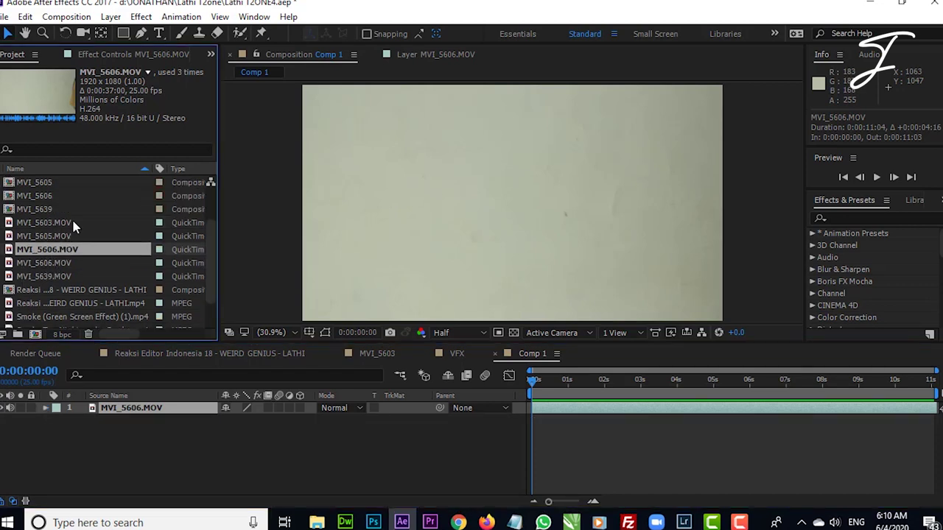
left_click(59, 222)
left_click_drag(59, 222, 177, 411)
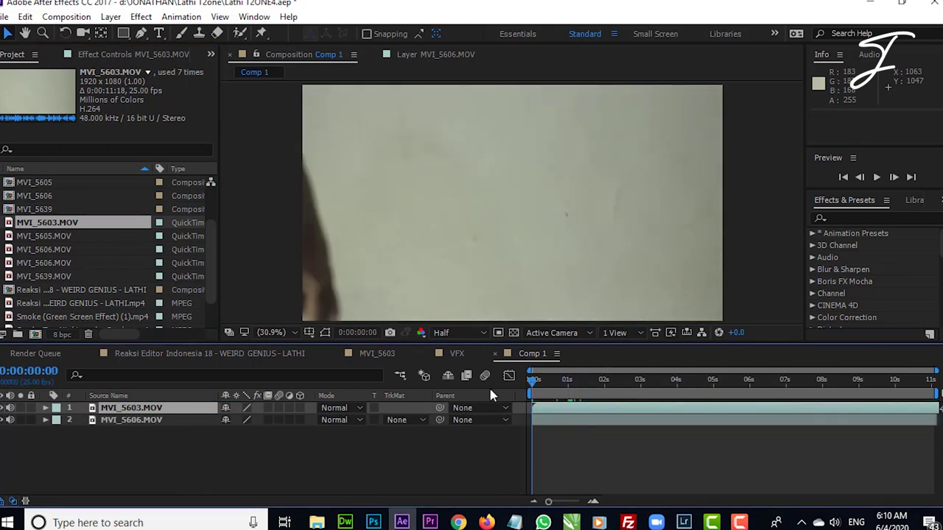
double_click(585, 409)
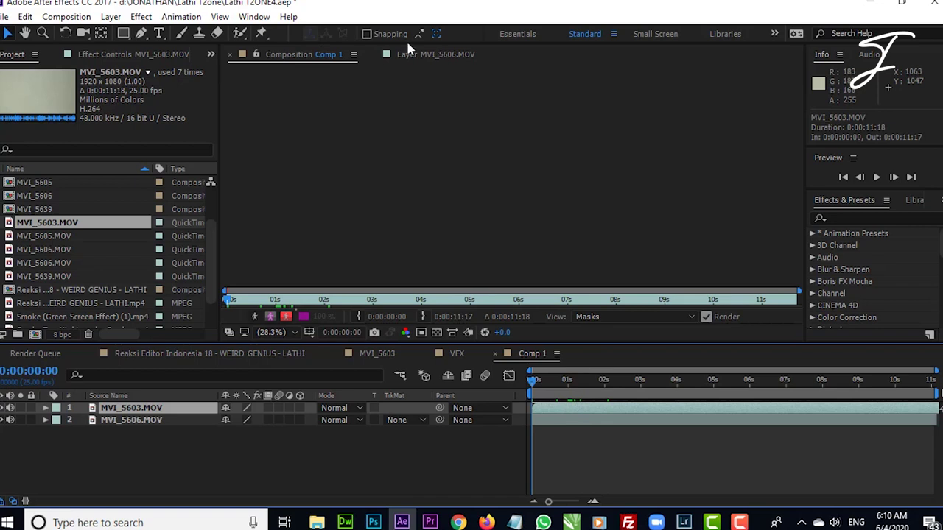
left_click(428, 53)
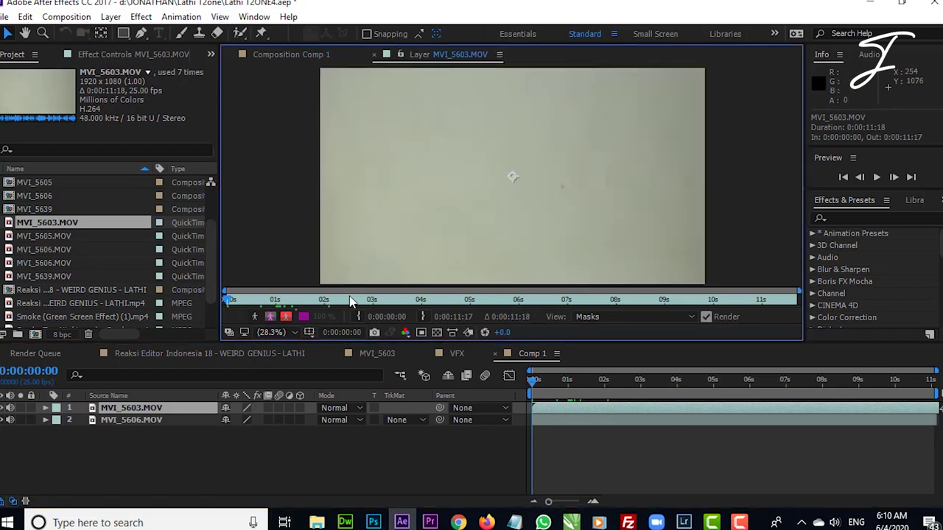
left_click_drag(343, 302, 276, 302)
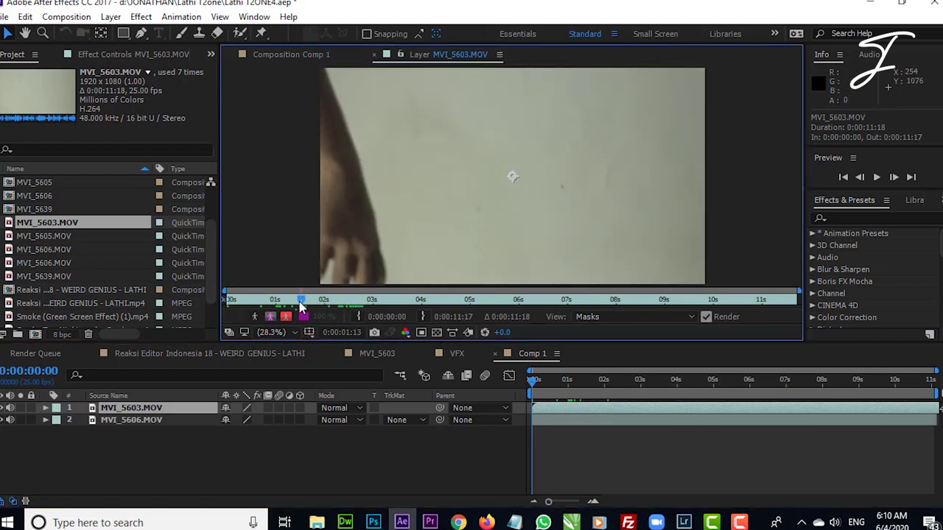
- Trim the hand layer's out point at 7:23 with Alt+]
left_click(315, 54)
mouse_move(571, 380)
left_mouse_down()
mouse_move(720, 380)
mouse_move(709, 381)
mouse_move(838, 394)
mouse_move(800, 394)
mouse_move(823, 397)
left_mouse_up()
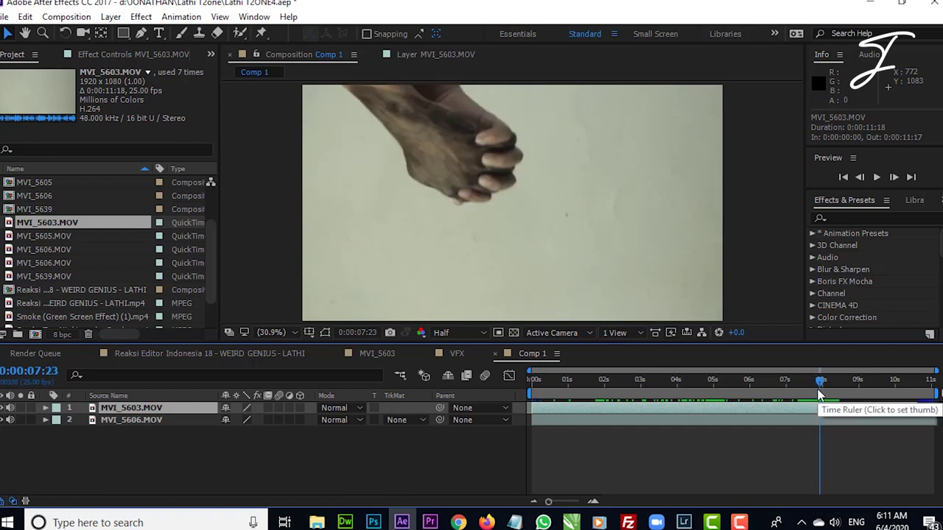
key("alt+]")
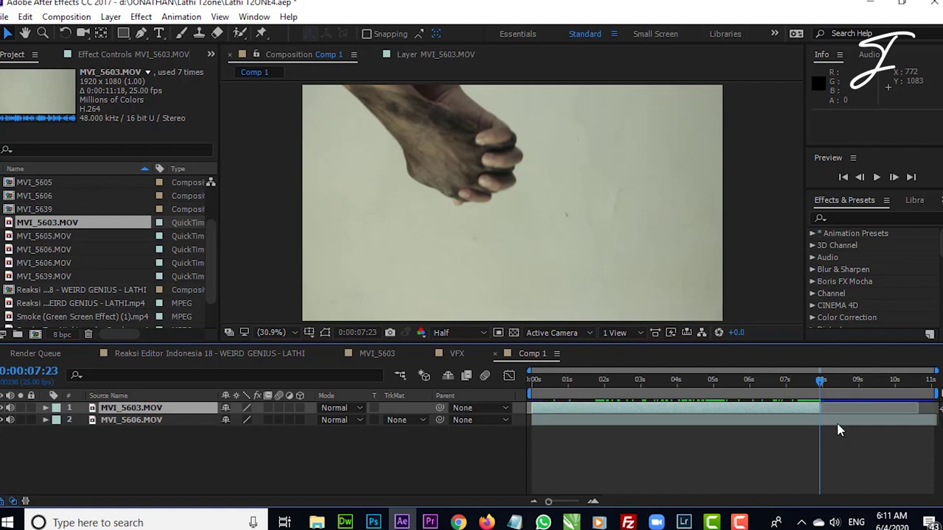
mouse_move(807, 387)
left_mouse_down()
mouse_move(578, 397)
mouse_move(657, 408)
left_mouse_up()
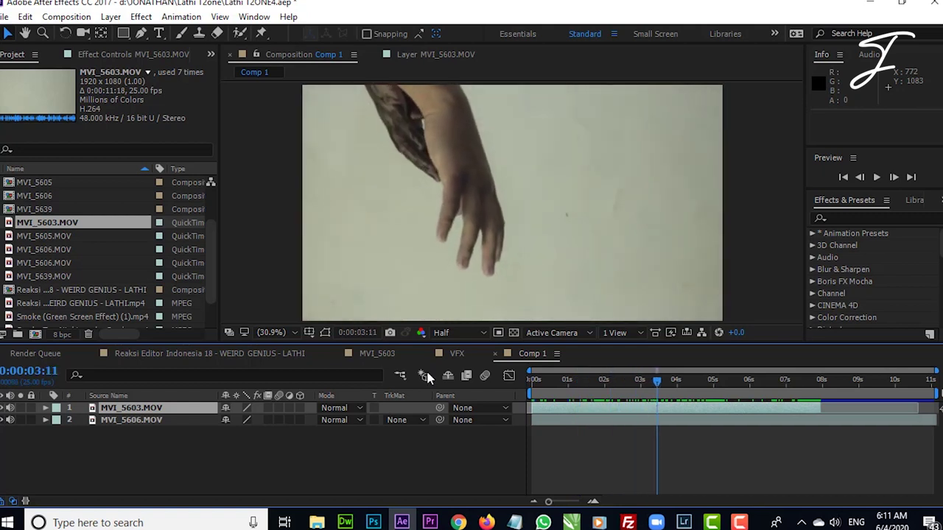
- Compare against the reference reaction video, then review the hand motion in Comp 1
left_click(303, 354)
left_click_drag(741, 390, 762, 392)
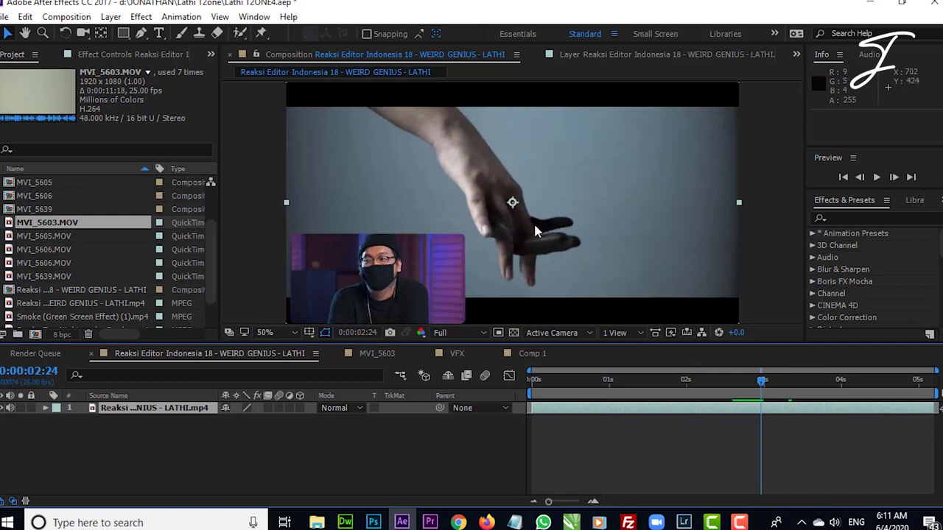
left_click(530, 354)
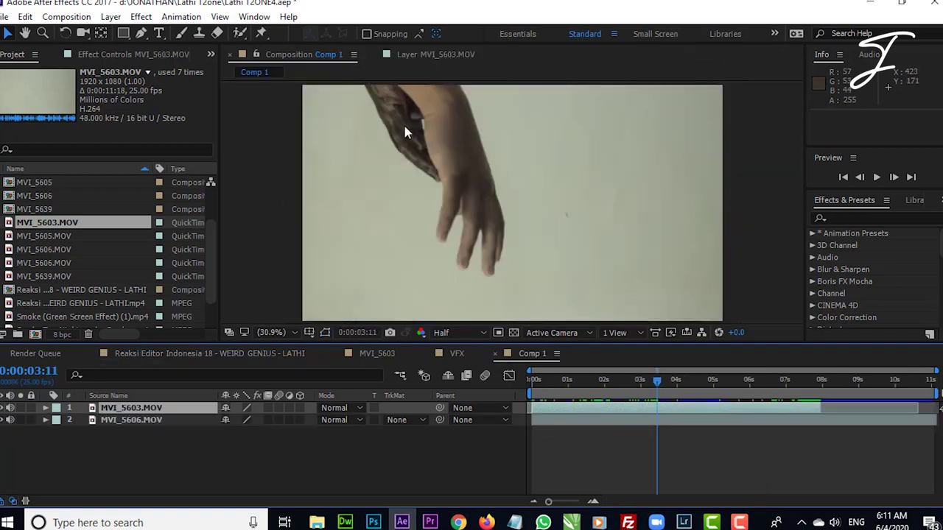
left_click_drag(674, 385, 718, 383)
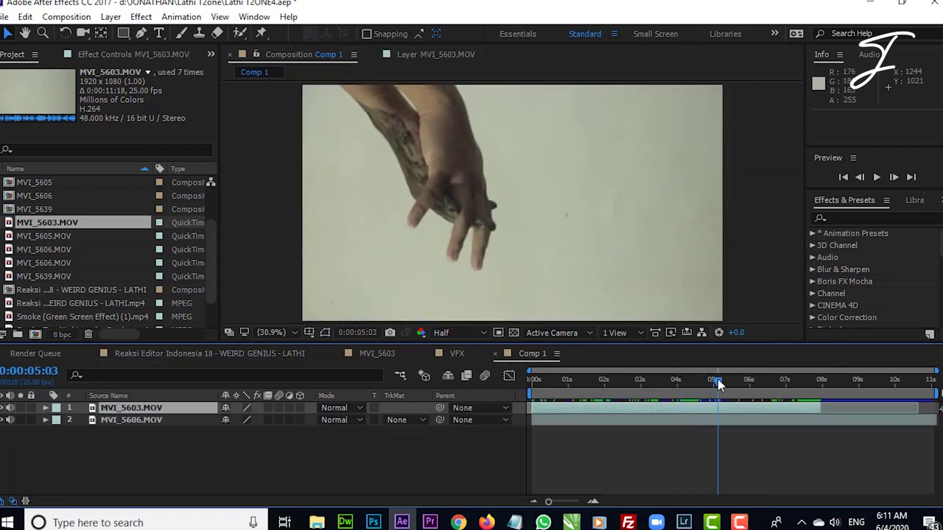
mouse_move(719, 383)
left_mouse_down()
mouse_move(728, 382)
mouse_move(702, 398)
left_mouse_up()
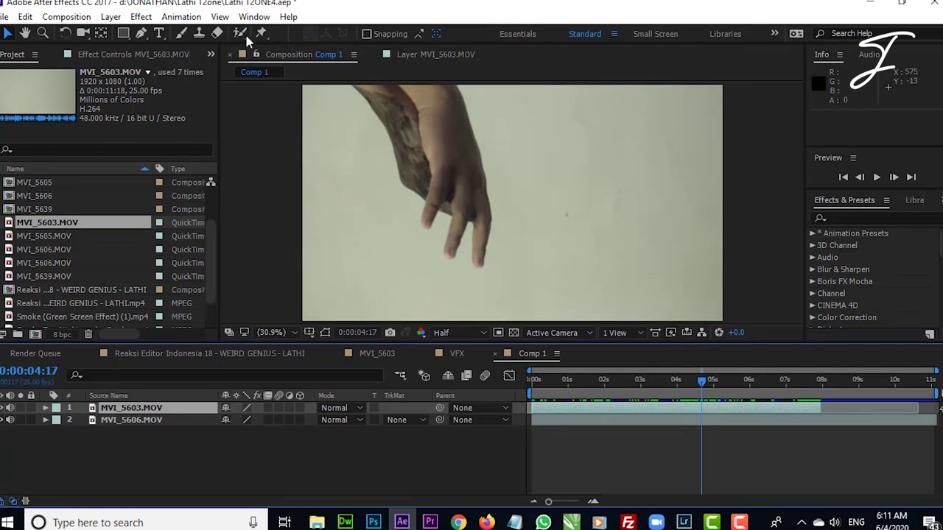
double_click(169, 410)
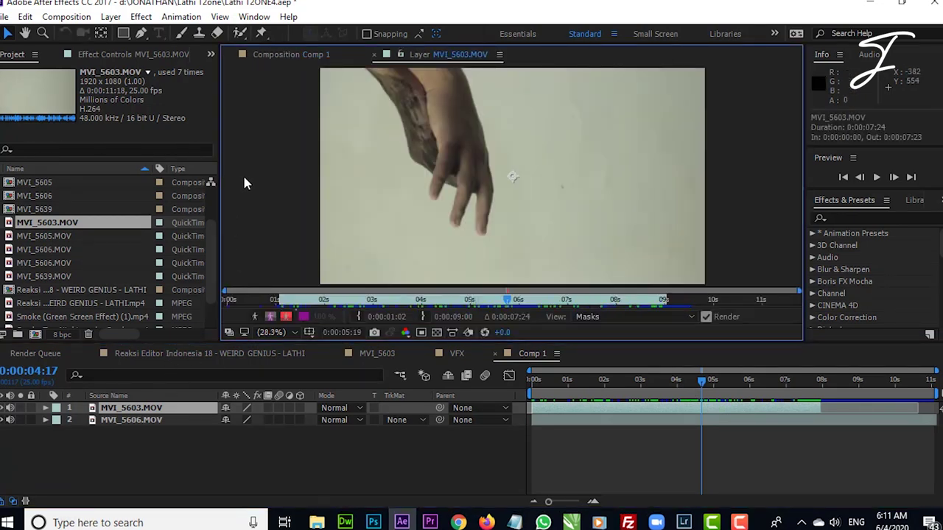
- Paint a Roto Brush foreground stroke down the hand and check the matte across frames
left_click(239, 34)
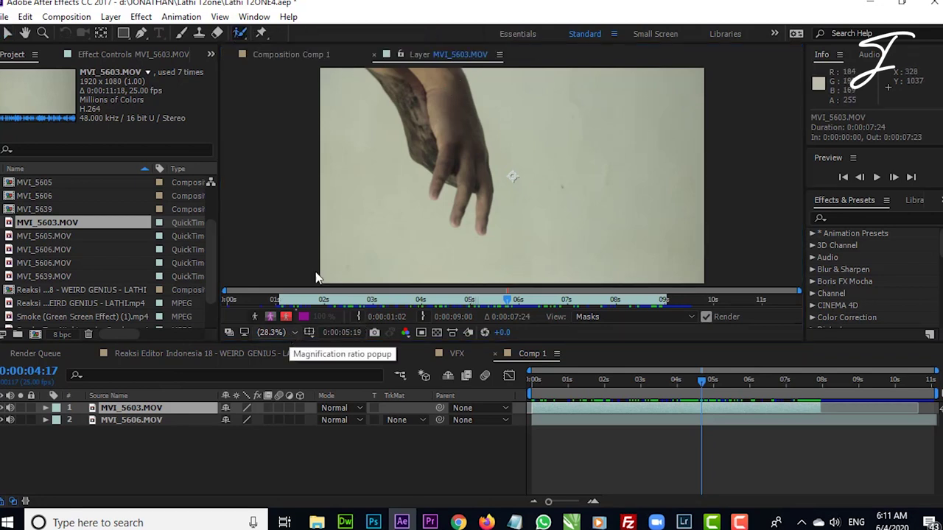
left_click_drag(442, 76, 427, 74)
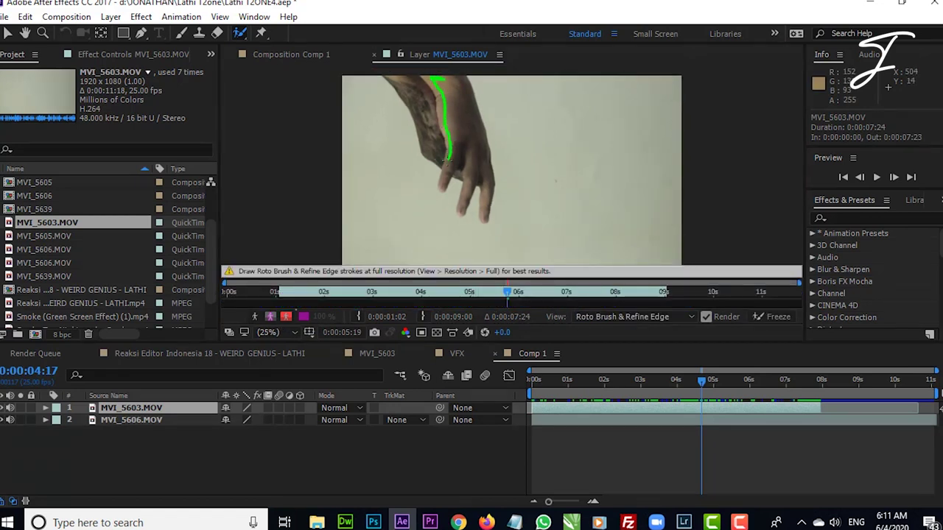
left_click_drag(443, 177, 445, 179)
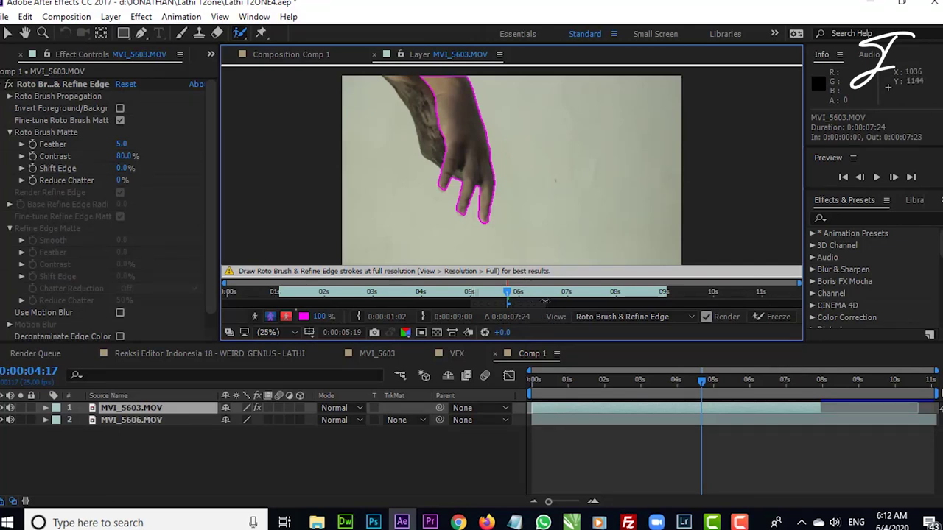
key("Page_Up")
key("Page_Up")
key("Page_Up")
key("Page_Up")
key("Page_Up")
key("Page_Up")
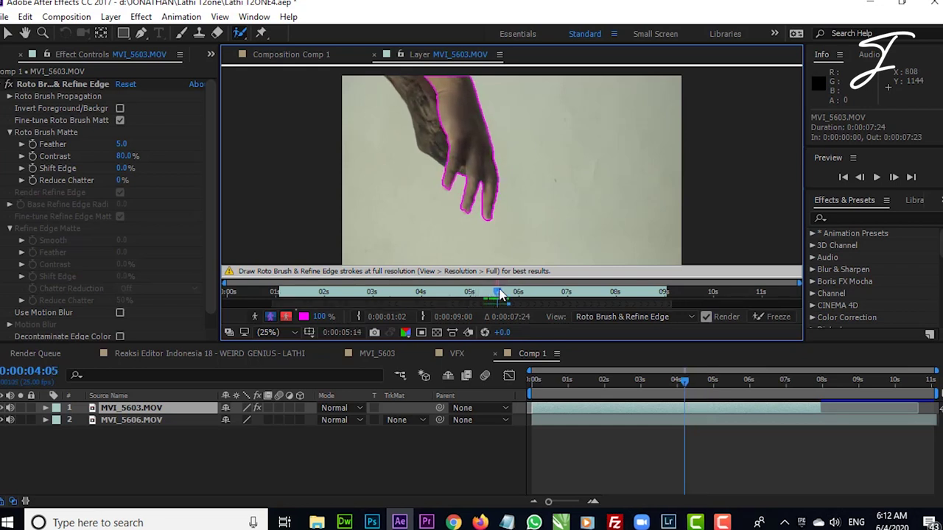
key("Page_Up")
key("Page_Up")
key("Page_Up")
key("Page_Up")
key("Page_Up")
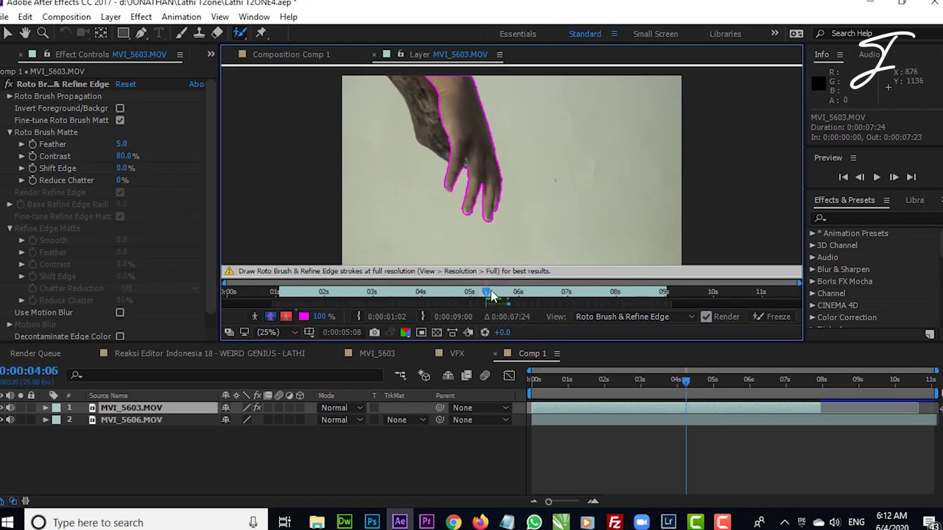
left_click_drag(486, 293, 514, 298)
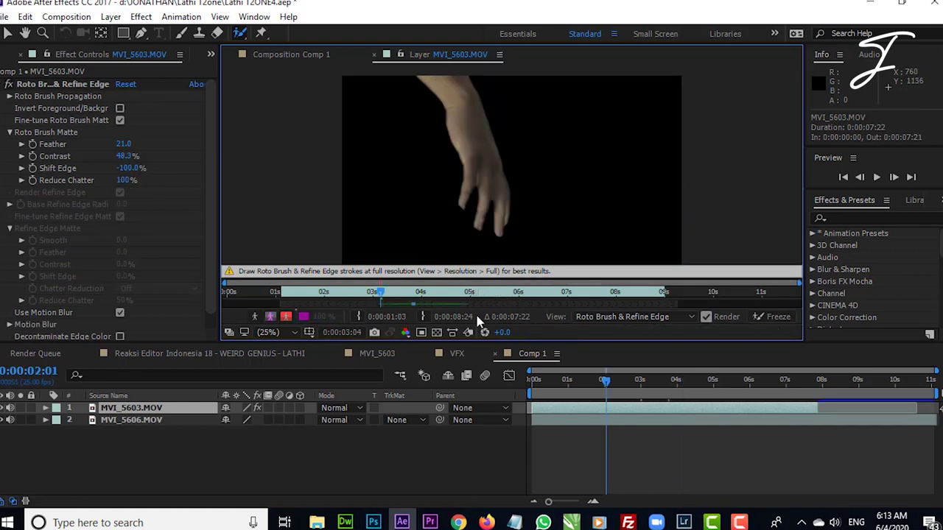
left_click_drag(609, 380, 614, 381)
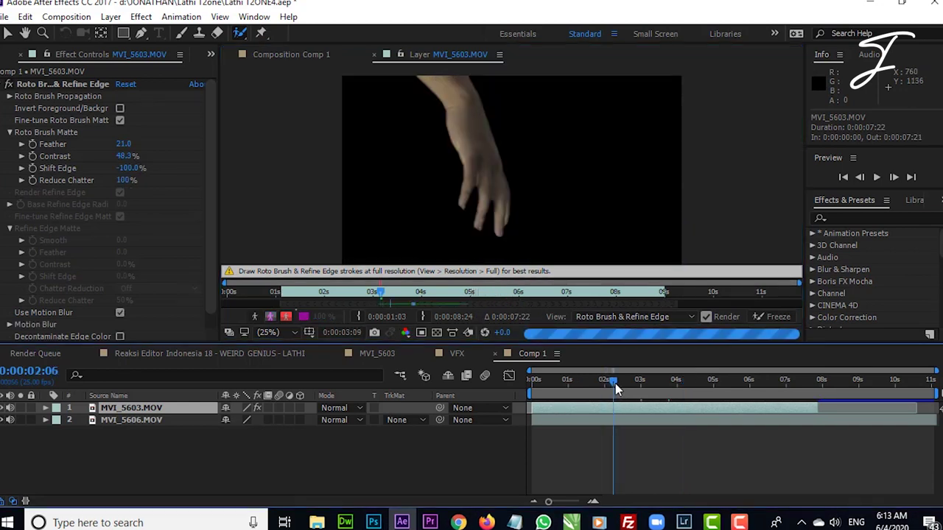
- Show the hand's feathered roto matte as an Alpha Boundary outline
left_click(82, 86)
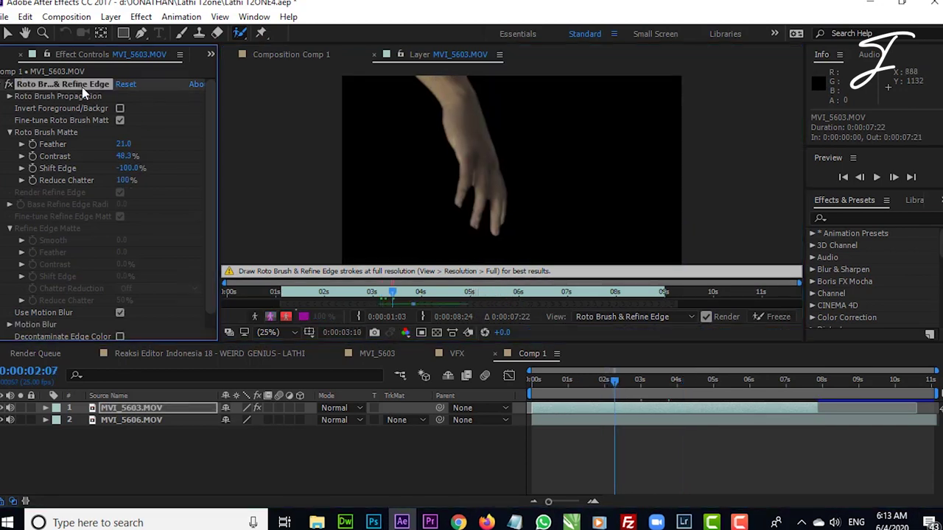
left_click(287, 319)
left_click(274, 321)
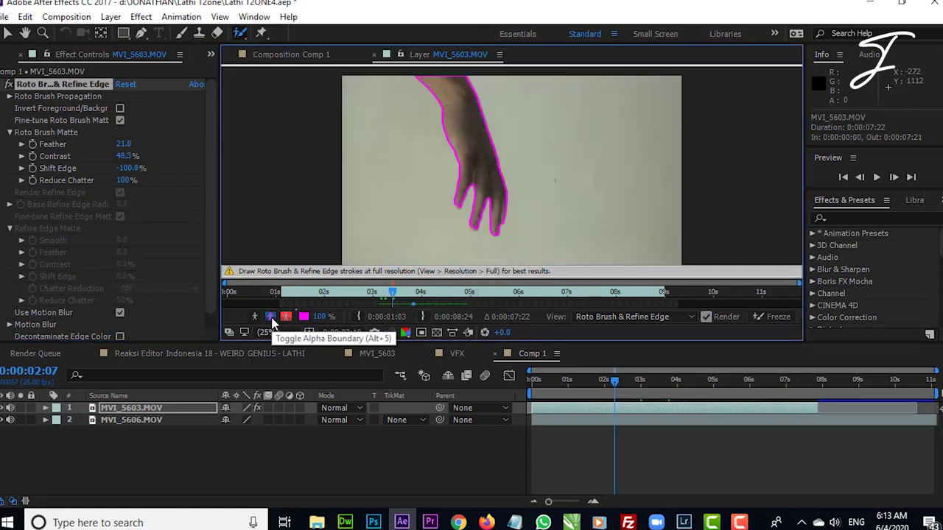
left_click_drag(613, 380, 599, 379)
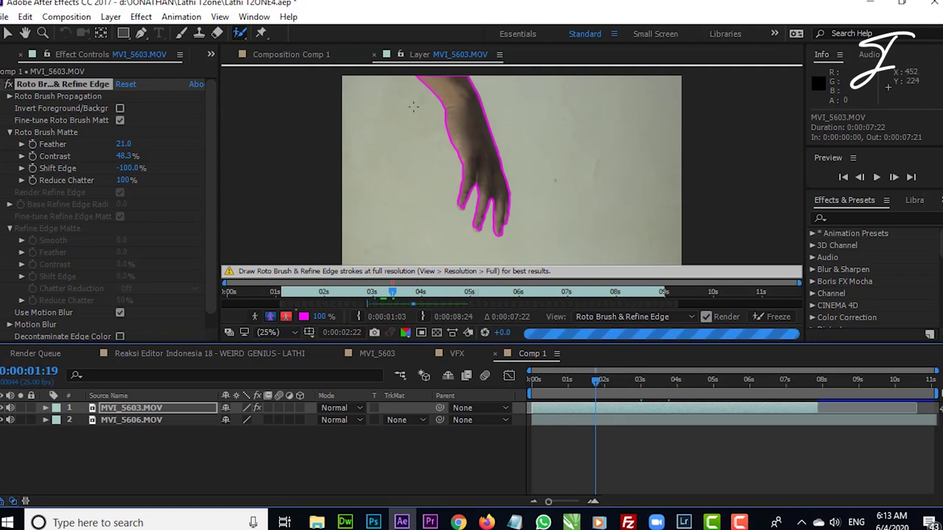
left_click(340, 59)
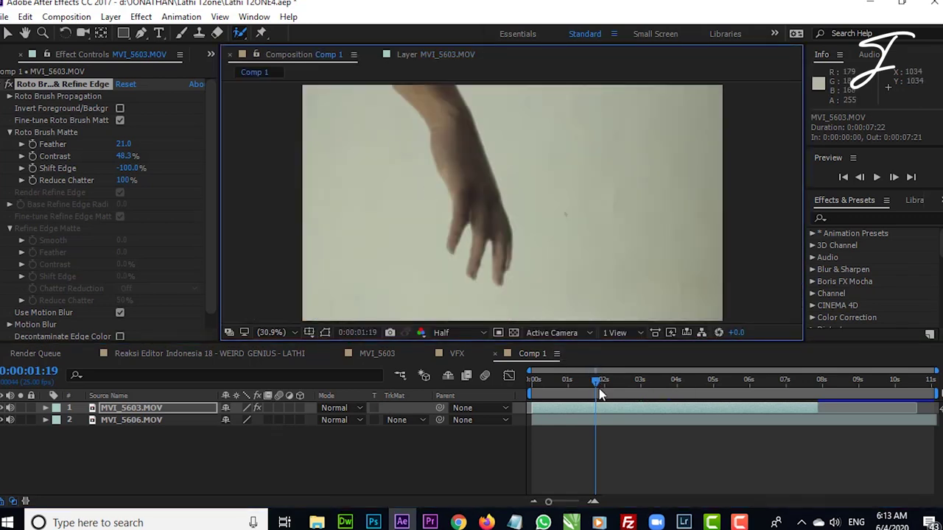
- Switch Comp 1's preview resolution to Third and back to Half while reviewing the hand
left_click_drag(597, 380, 709, 388)
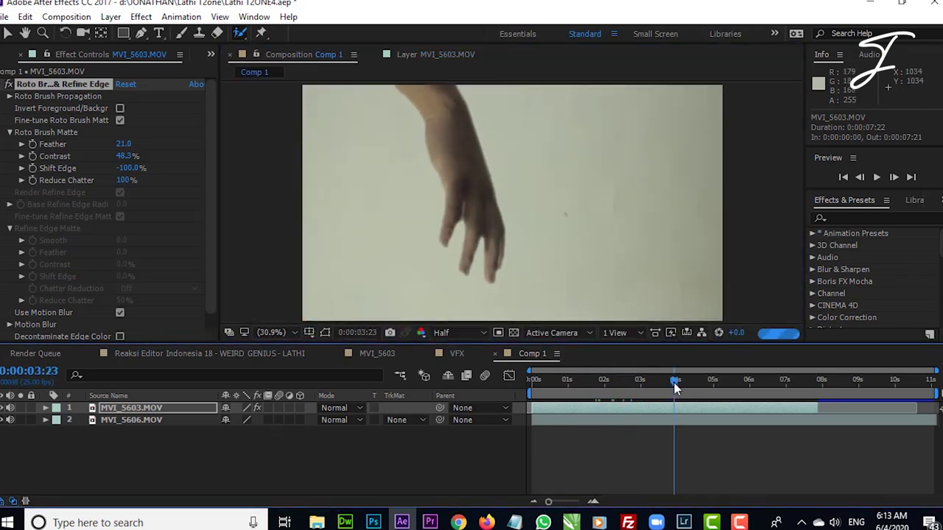
left_click_drag(709, 388, 603, 380)
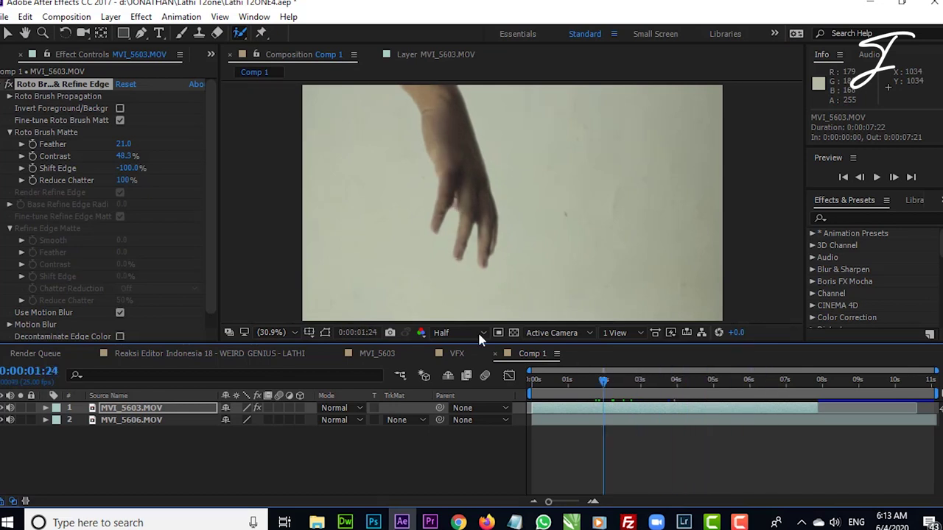
left_click(478, 333)
left_click(479, 401)
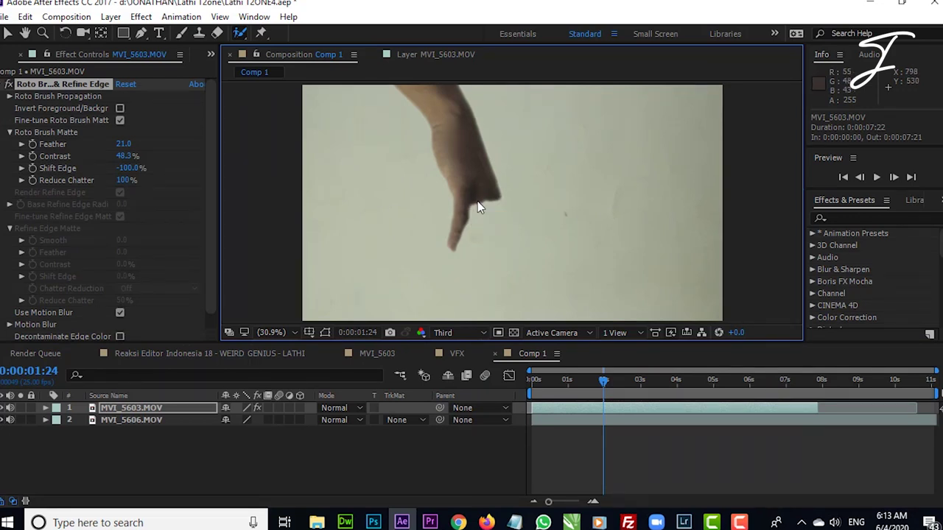
left_click(455, 333)
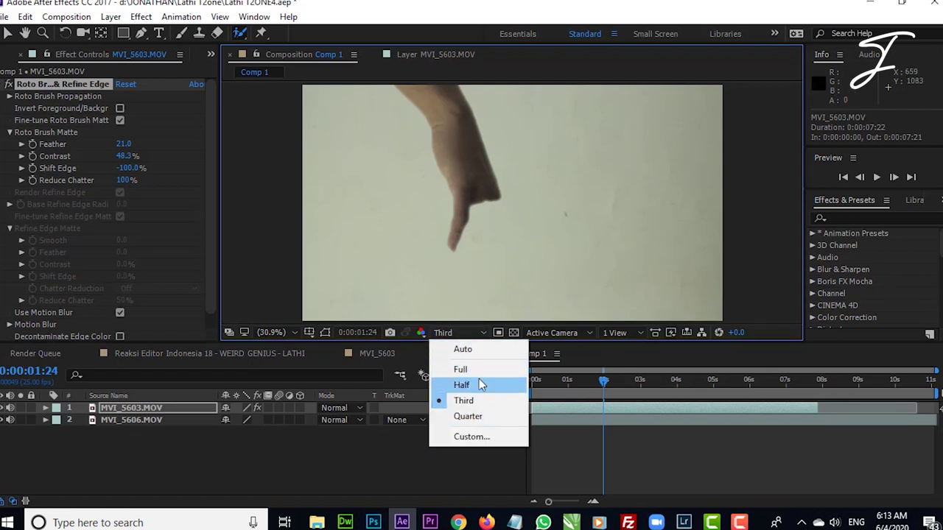
left_click(478, 384)
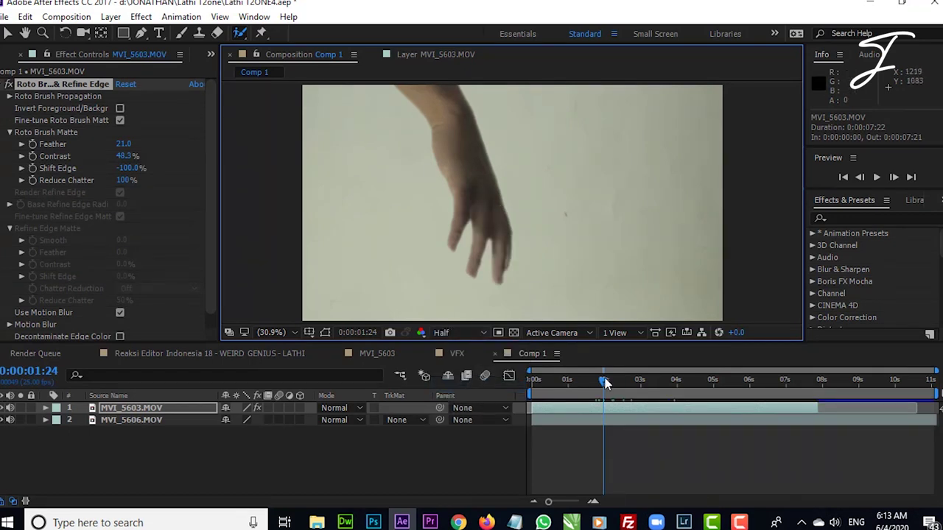
left_click_drag(604, 381, 700, 381)
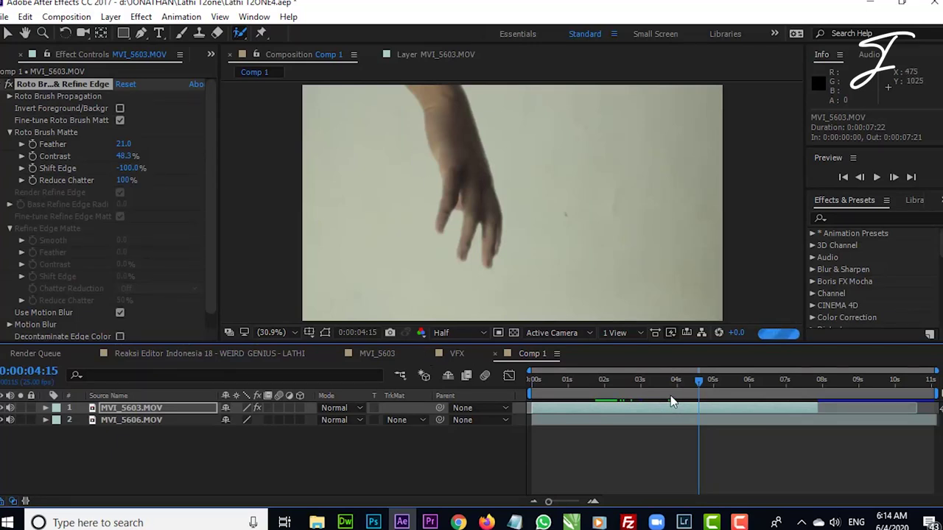
left_click(613, 388)
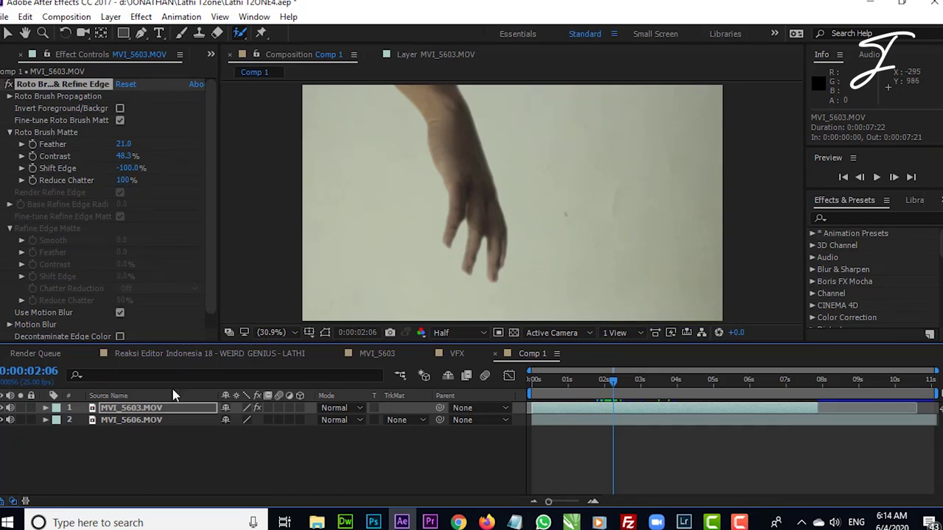
left_click_drag(604, 390, 607, 388)
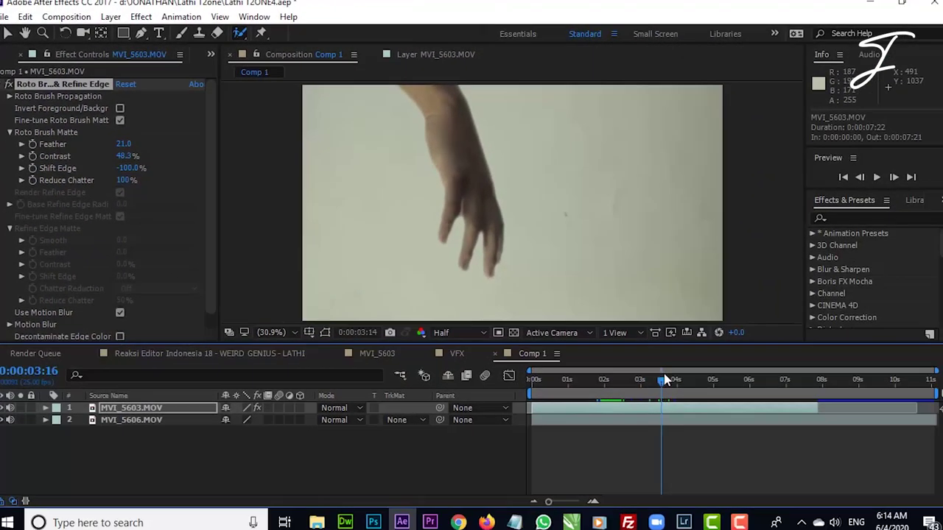
left_click_drag(664, 376, 725, 373)
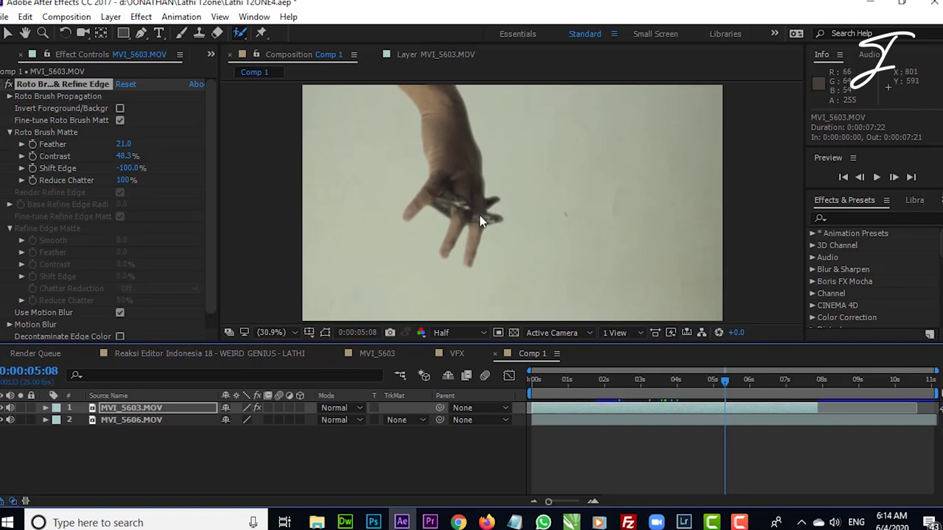
left_click_drag(726, 379, 749, 382)
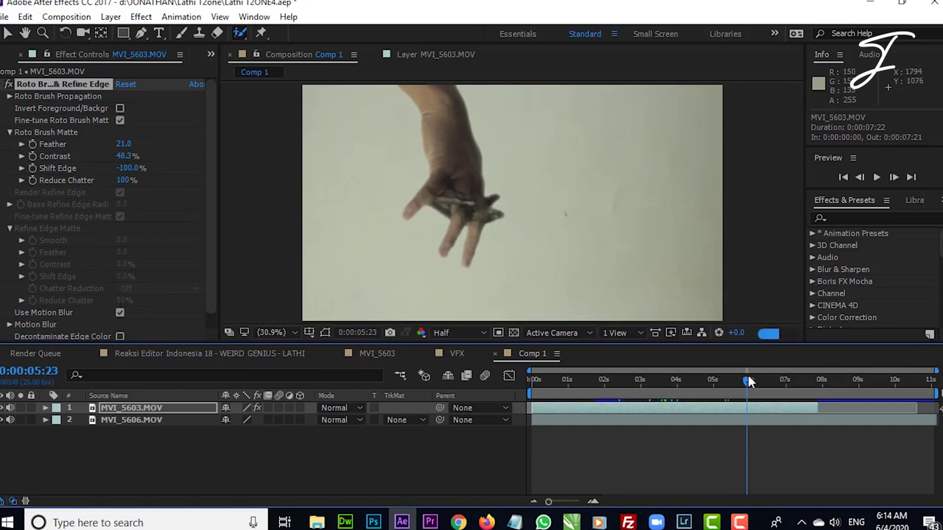
left_click_drag(749, 382, 699, 387)
scroll(528, 234, "up", 4)
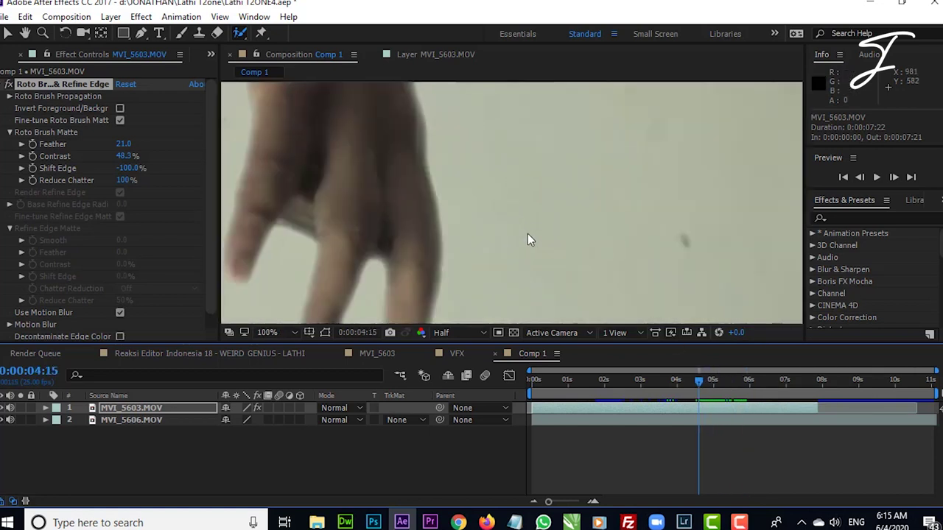
scroll(527, 240, "left", 5)
scroll(526, 242, "left", 3)
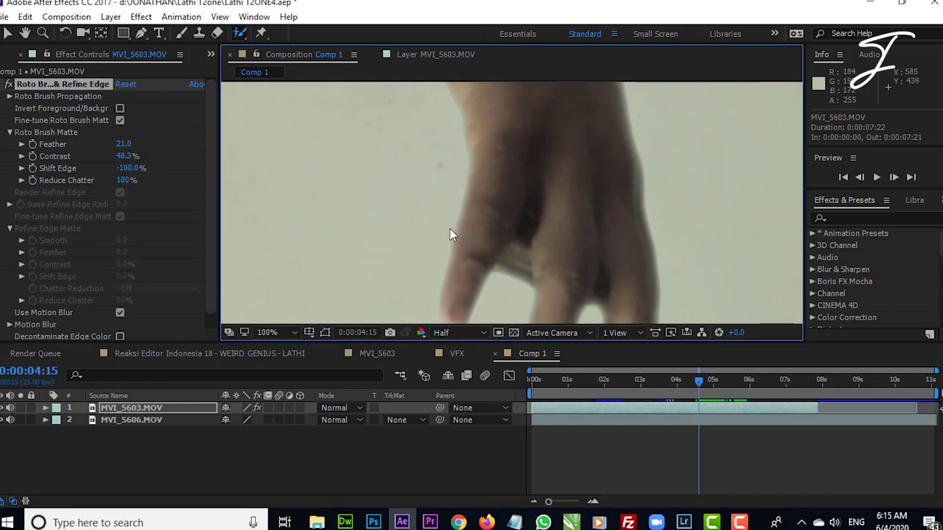
left_click_drag(702, 388, 736, 389)
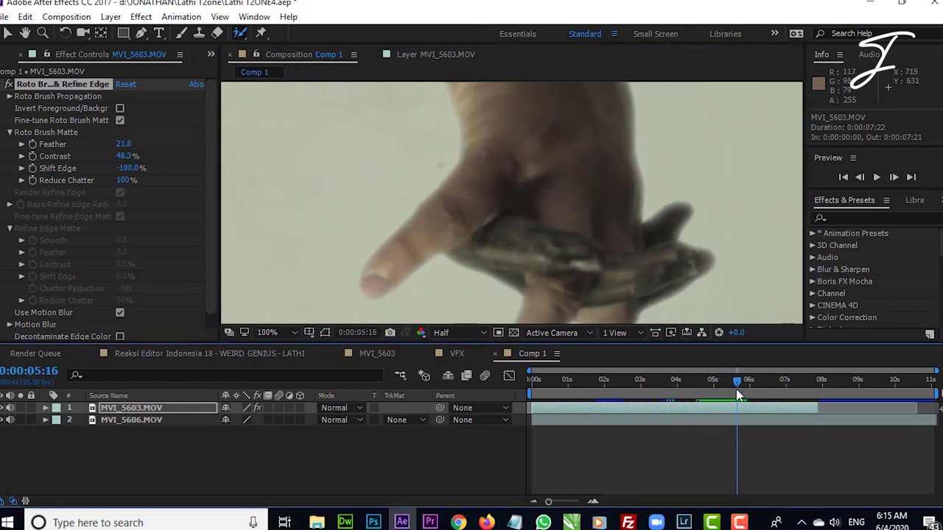
left_click_drag(736, 391, 751, 384)
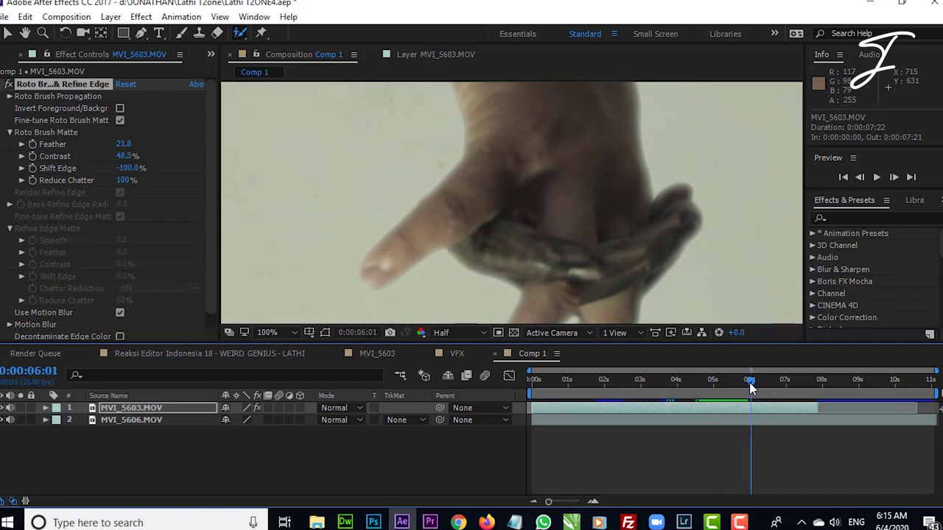
left_click_drag(751, 388, 701, 388)
key("space")
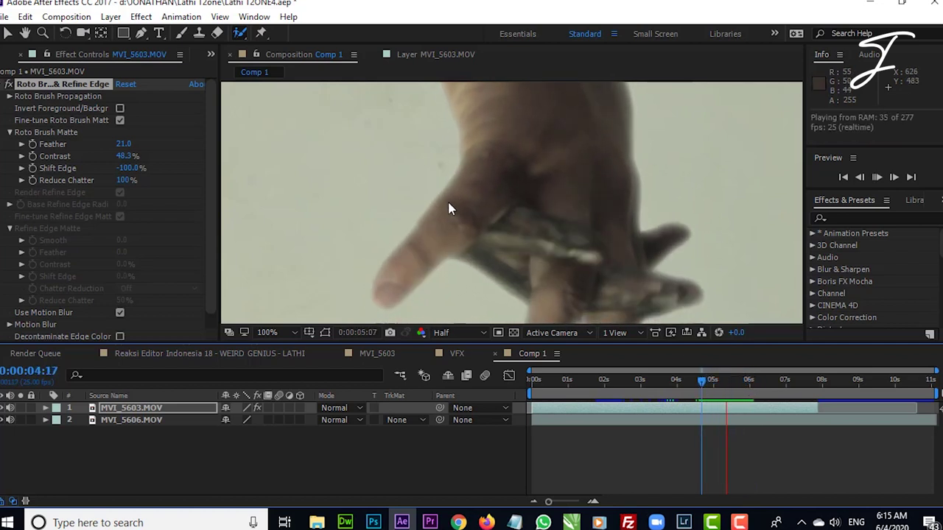
key("space")
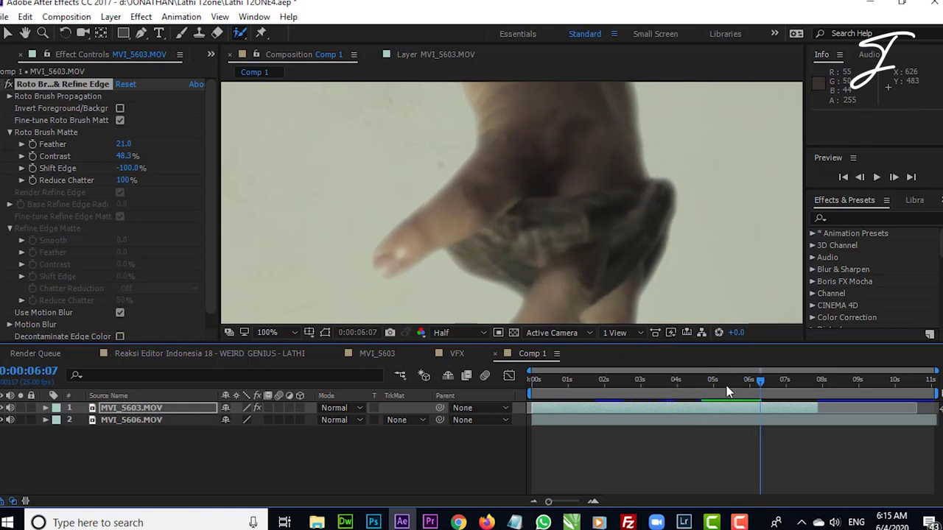
left_click(727, 391)
left_click(272, 333)
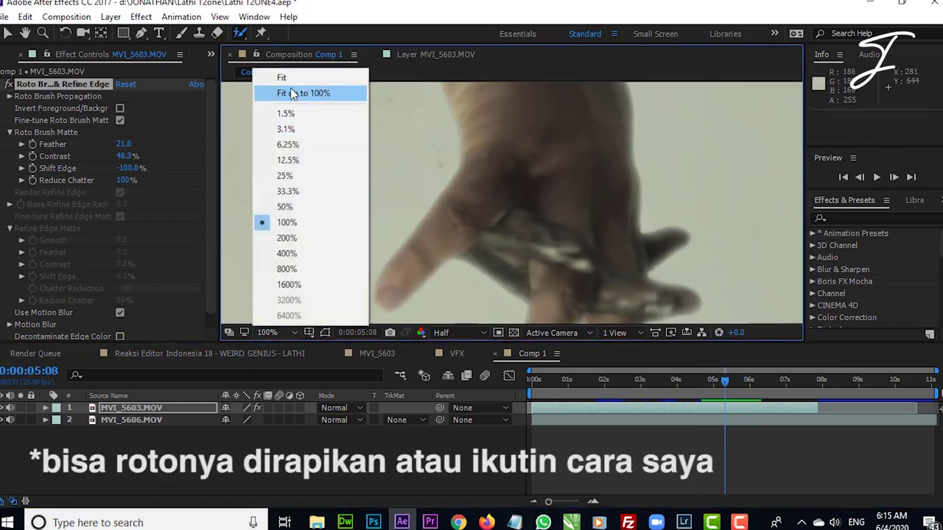
left_click(293, 93)
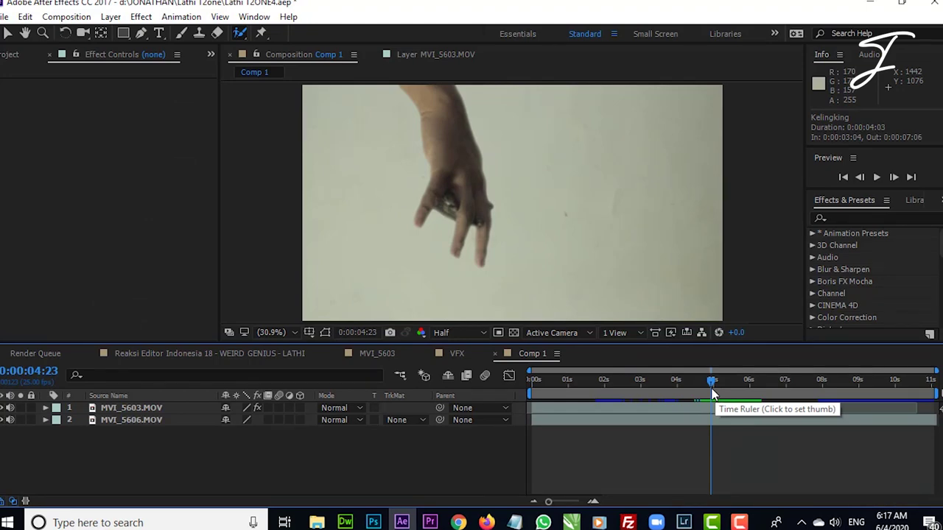
- Rename the MVI_5606.MOV layer to 'Clean plate' and reselect the roto layer
left_click(158, 408)
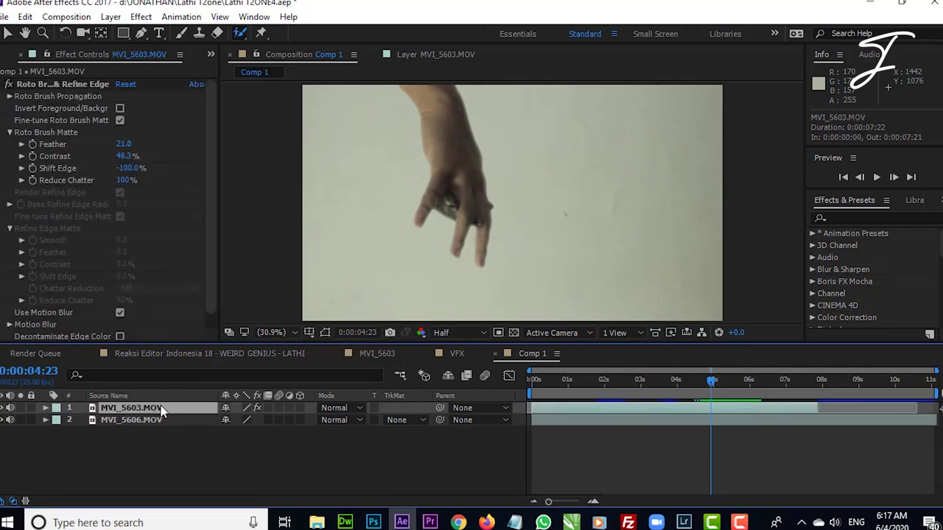
right_click(147, 420)
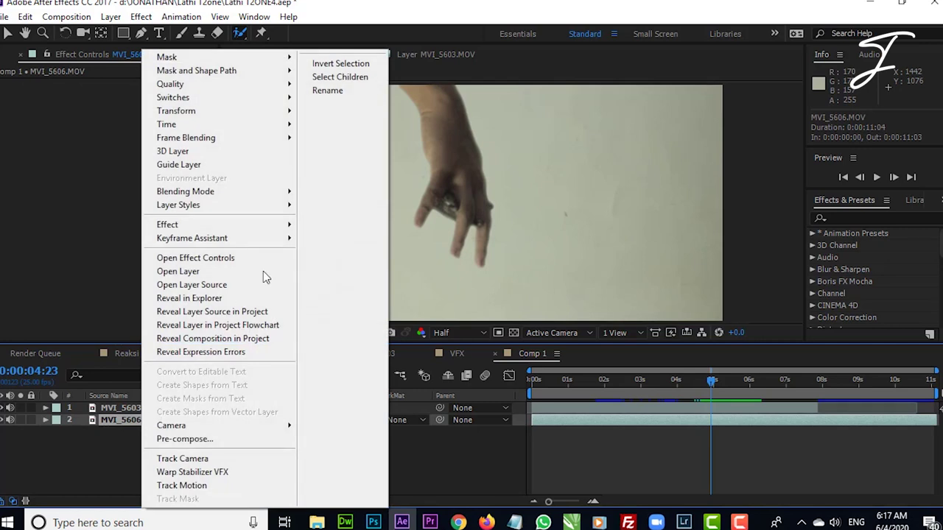
left_click(346, 90)
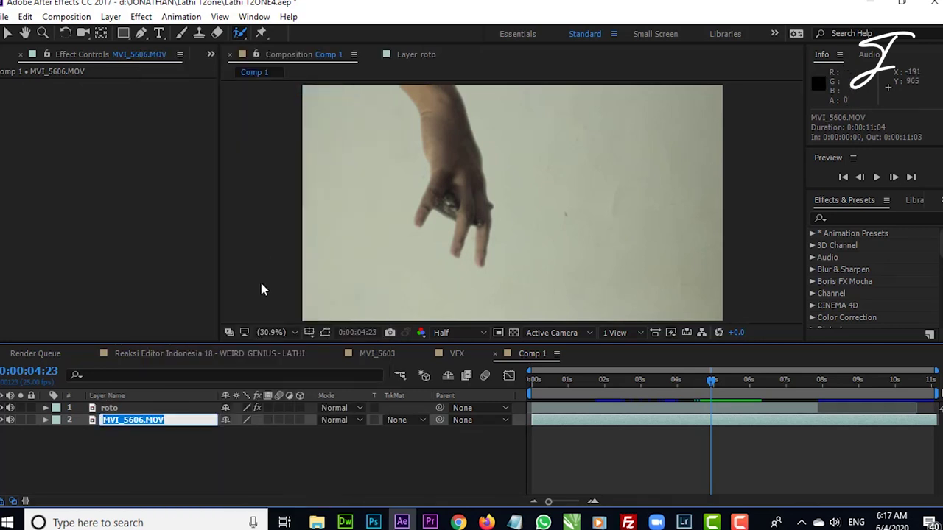
type("Clean plat")
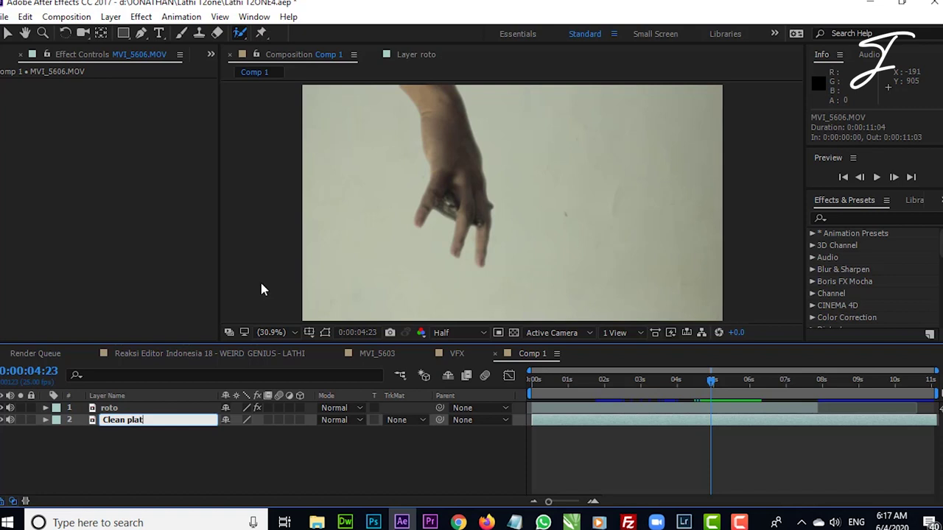
type("e")
left_click(212, 455)
left_click(177, 408)
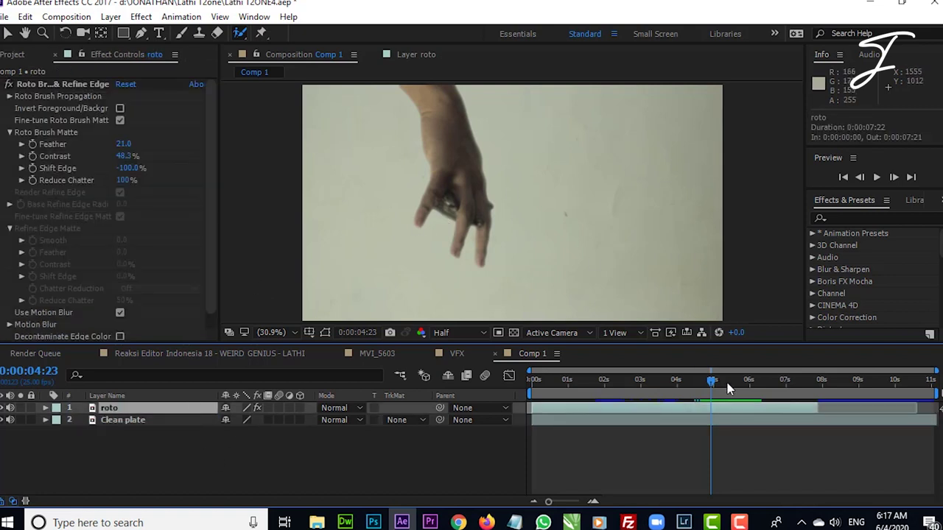
key("Page_Down")
key("Page_Down")
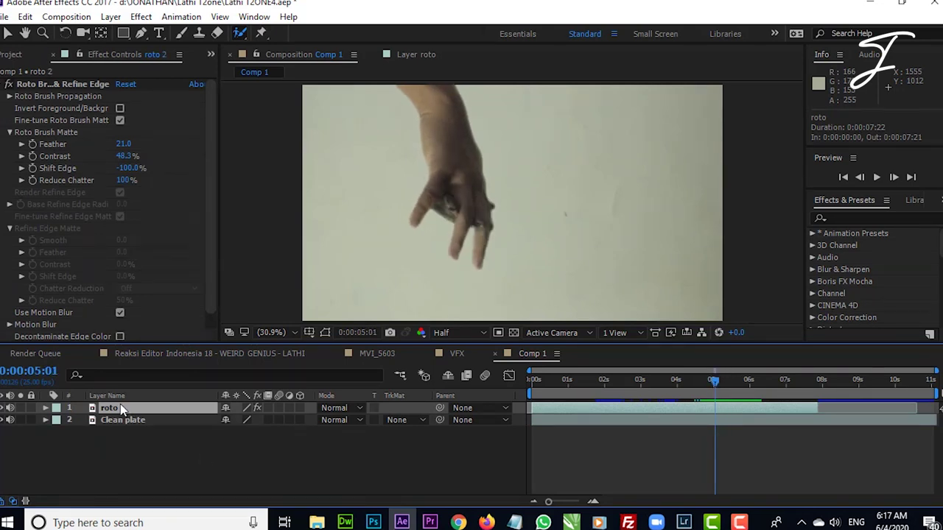
- Duplicate roto as roto 2, delete its Roto Brush effect, and freeze it on the current frame
key("ctrl+d")
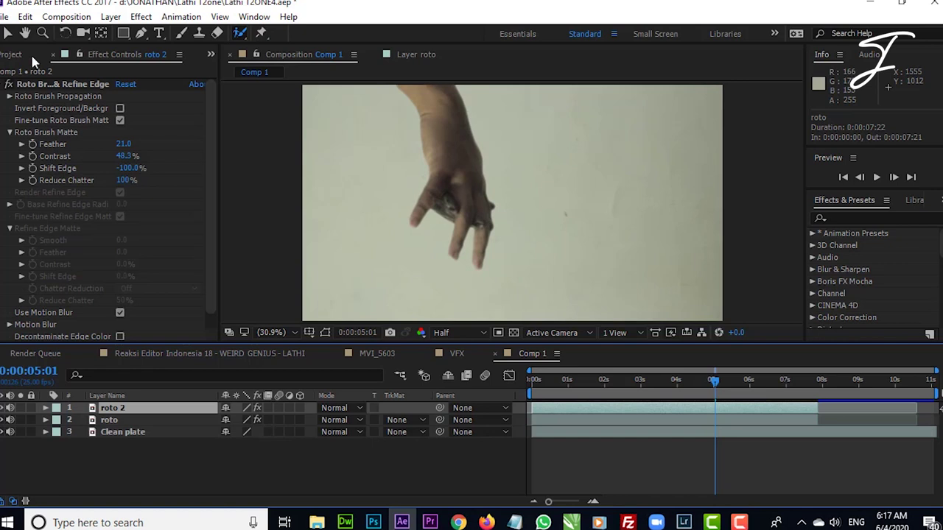
left_click(74, 86)
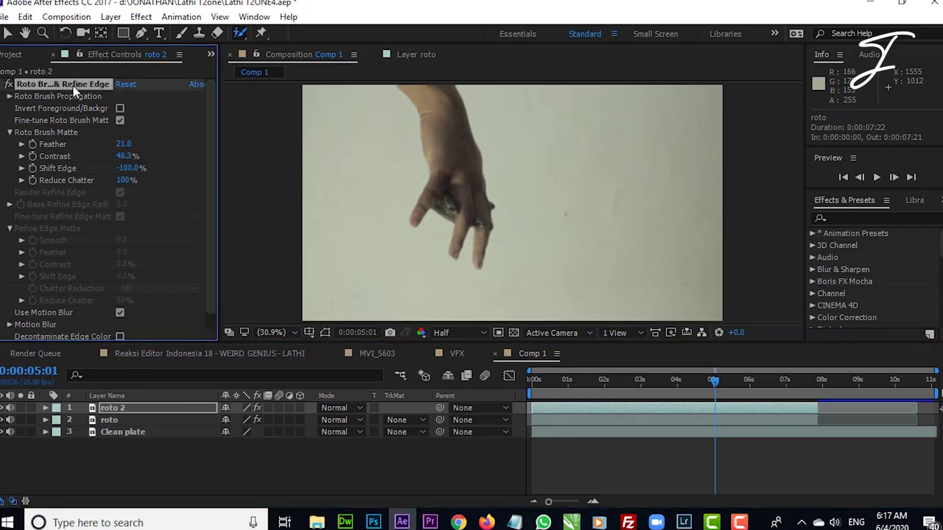
key("Delete")
scroll(401, 214, "up", 1)
scroll(401, 215, "up", 3)
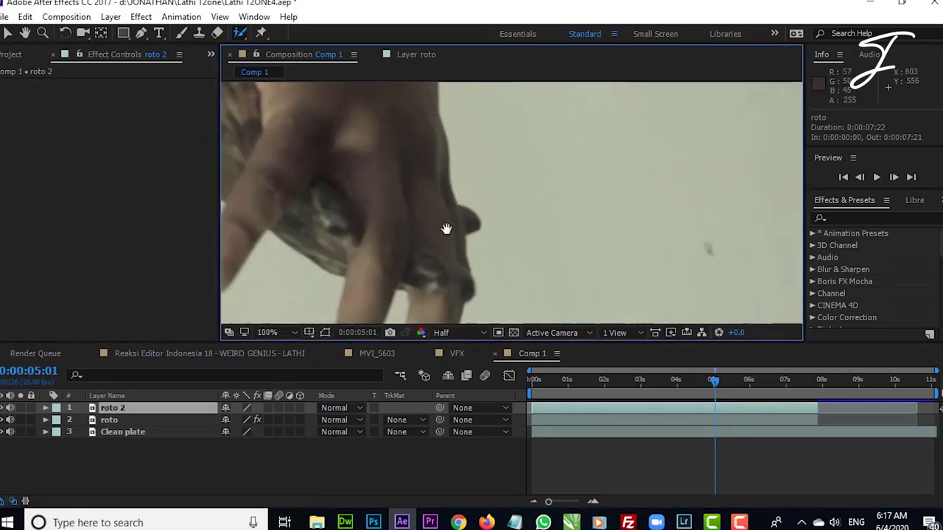
mouse_move(446, 228)
left_mouse_down()
mouse_move(656, 270)
mouse_move(638, 257)
left_mouse_up()
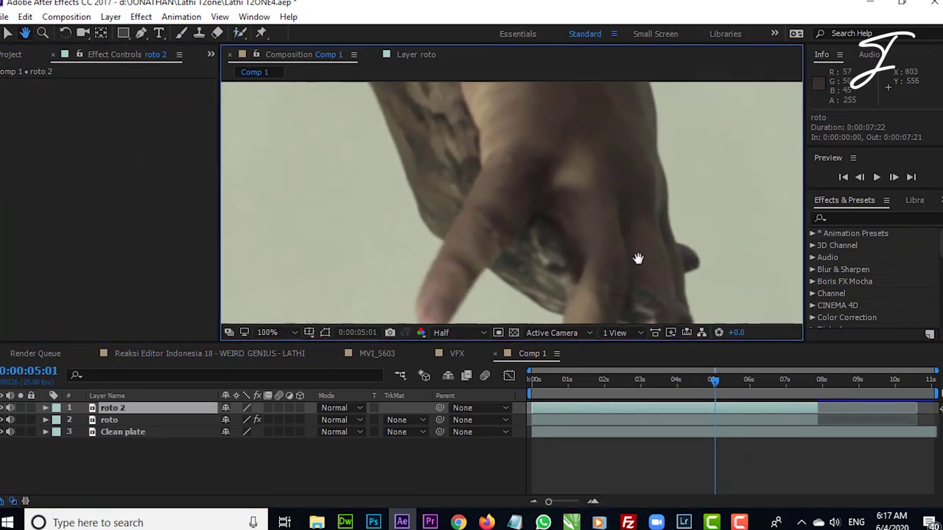
right_click(134, 407)
mouse_move(159, 123)
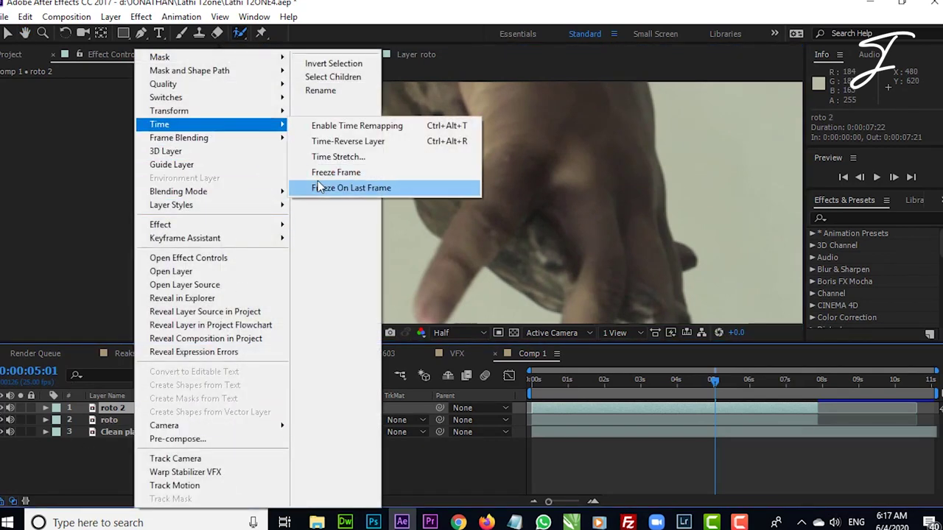
left_click(325, 172)
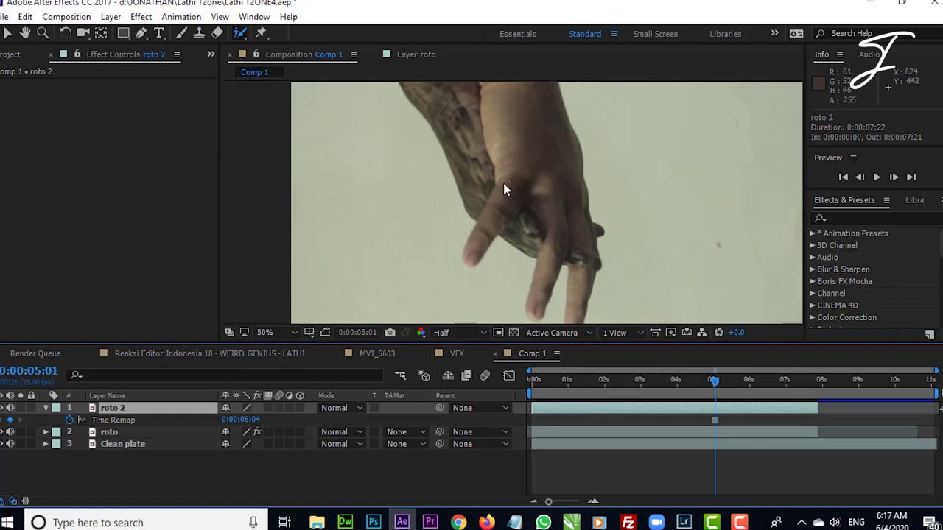
- Draw a closed Pen mask around the lower-left finger on roto 2
left_click(143, 35)
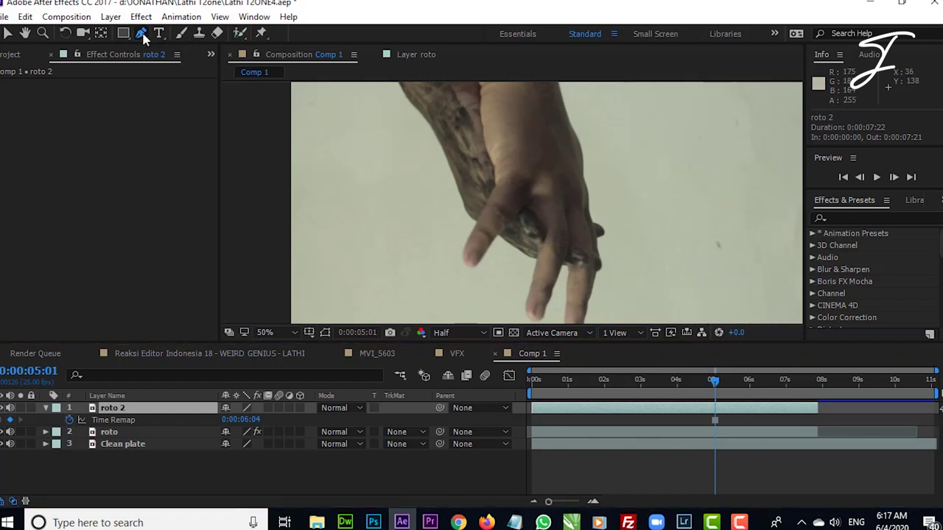
scroll(533, 193, "up", 2)
left_click_drag(533, 193, 535, 170)
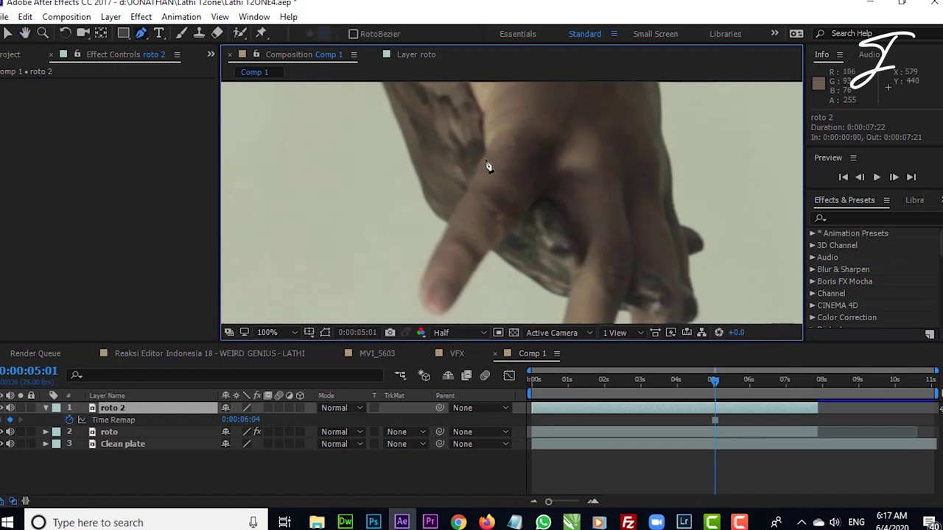
left_click(484, 157)
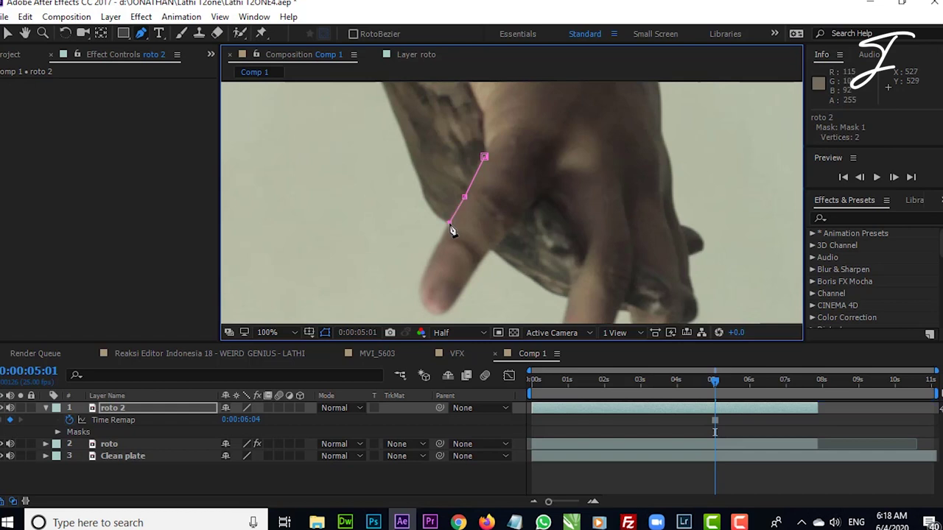
left_click(491, 248)
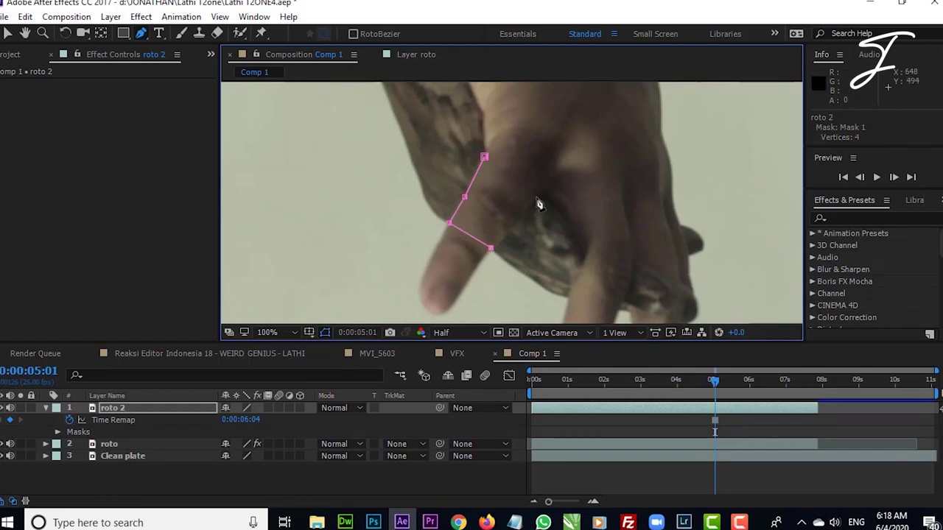
left_click(538, 195)
left_click(484, 157)
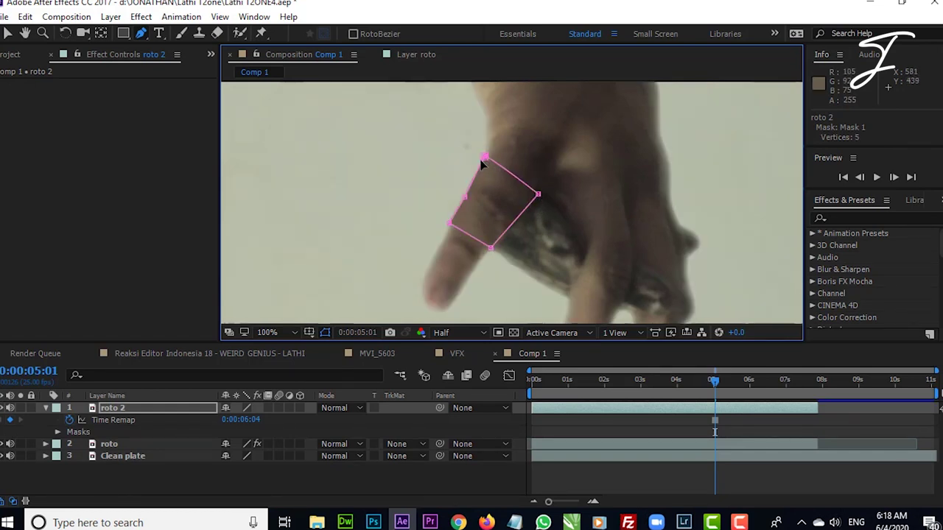
key("ctrl+z")
left_click(515, 159)
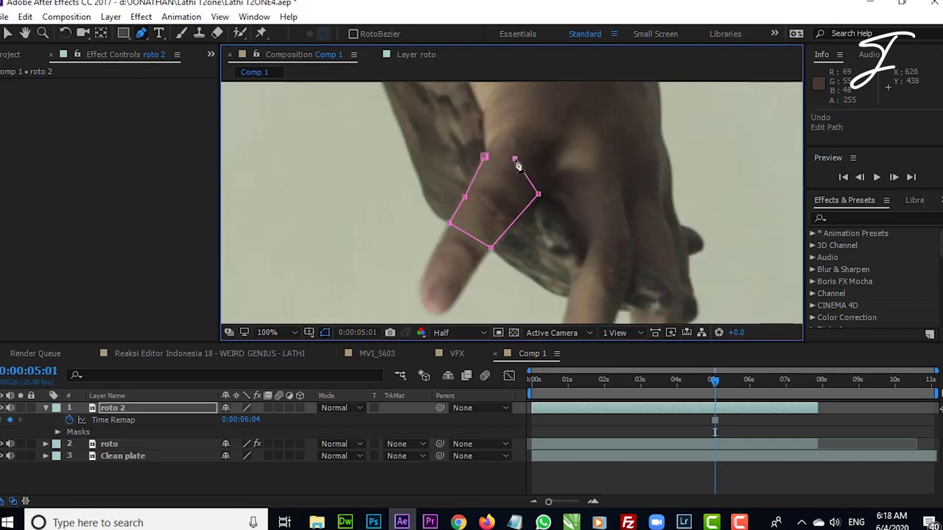
left_click(485, 158)
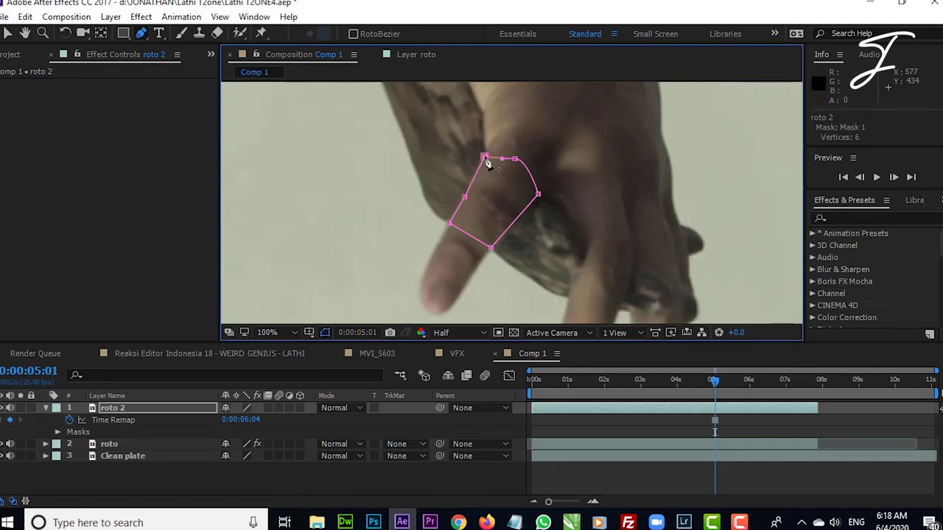
key("v")
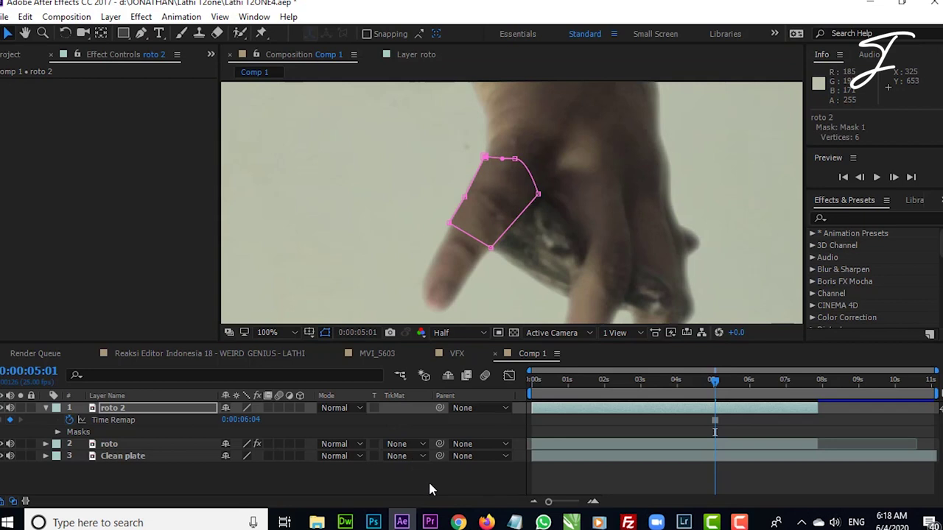
- Set the finger mask's feather to 42 pixels
left_click(428, 480)
double_click(501, 177)
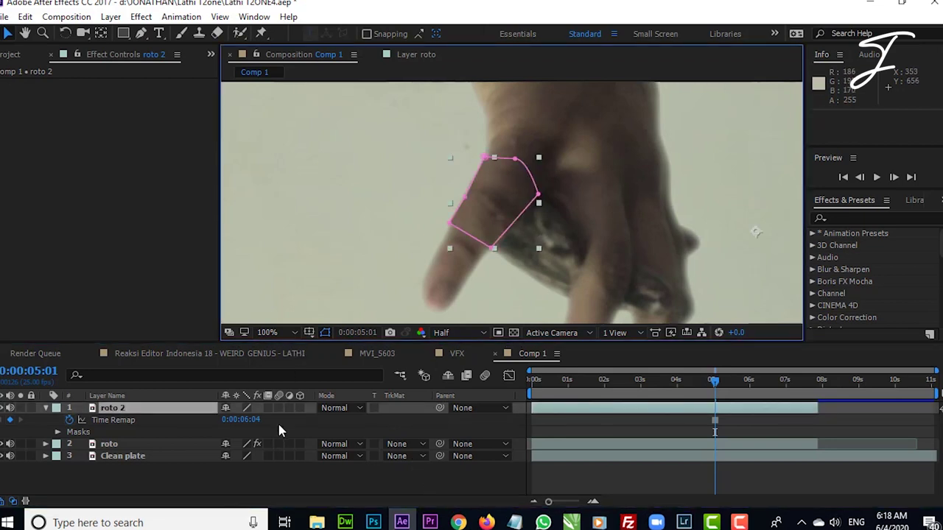
key("f")
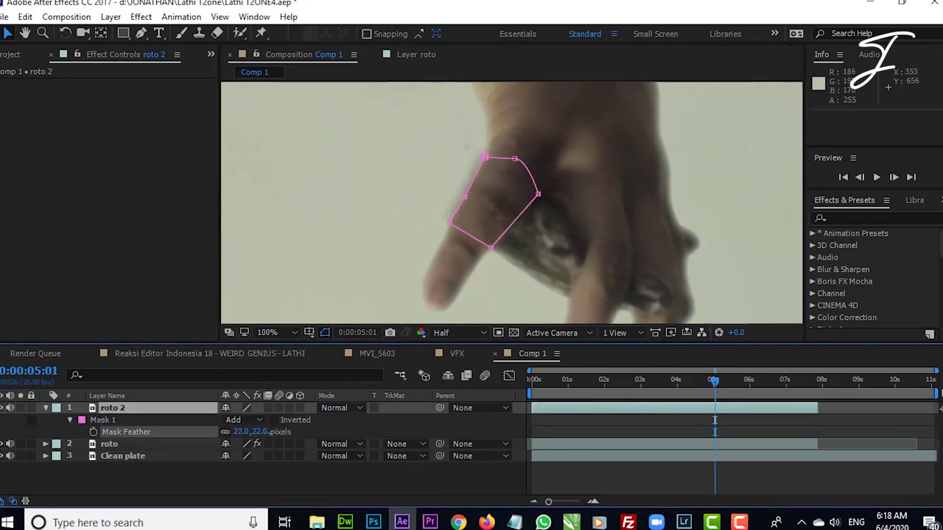
left_click(264, 433)
type("42")
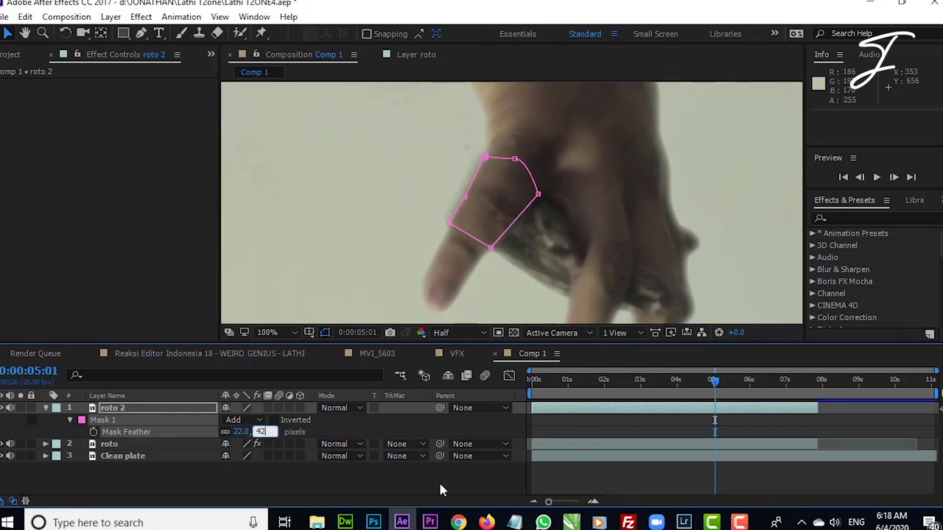
left_click(439, 486)
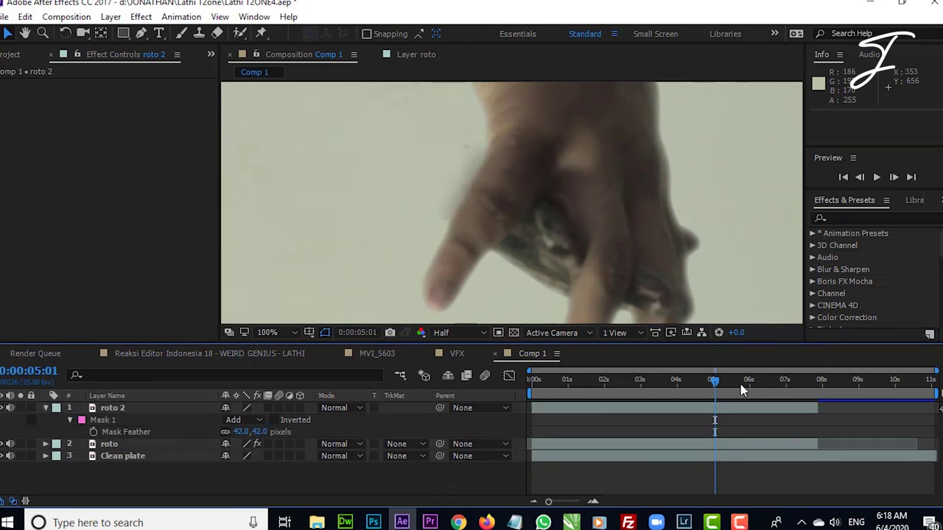
- Nudge the mask vertices onto the finger edge and zoom the view back out
left_click(155, 413)
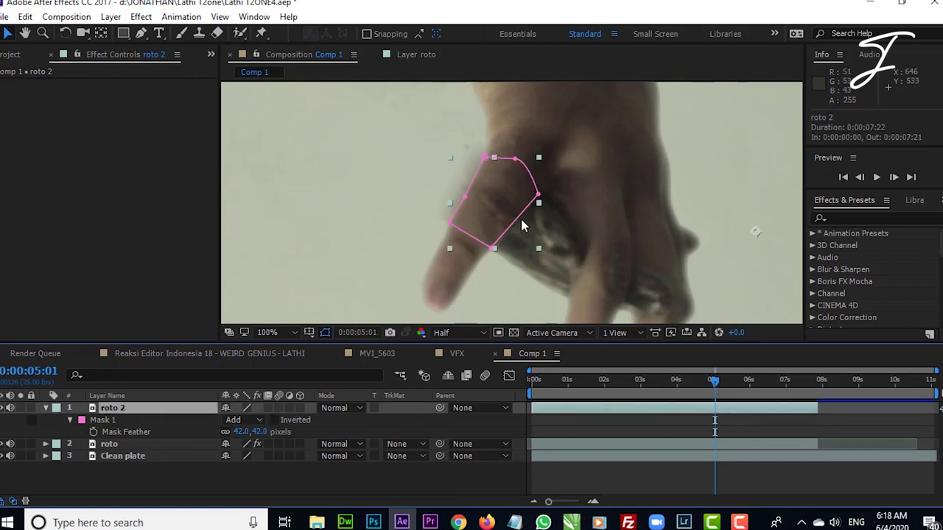
scroll(508, 217, "up", 1)
left_click(422, 193)
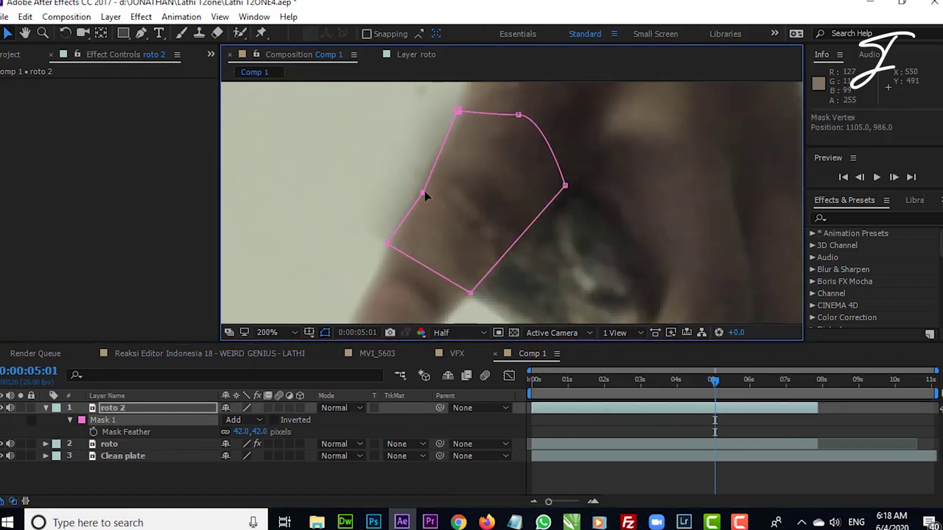
left_click_drag(387, 244, 398, 249)
left_click_drag(458, 111, 471, 113)
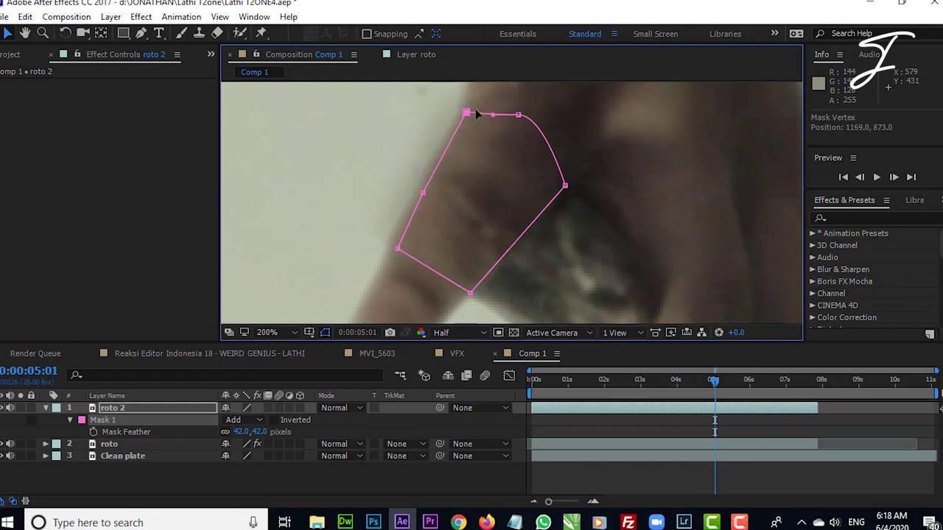
key("comma")
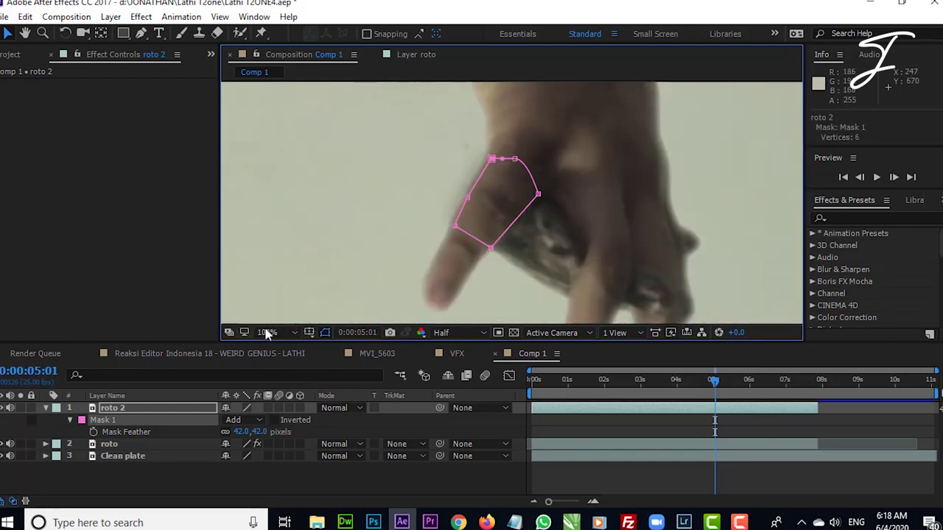
left_click(274, 333)
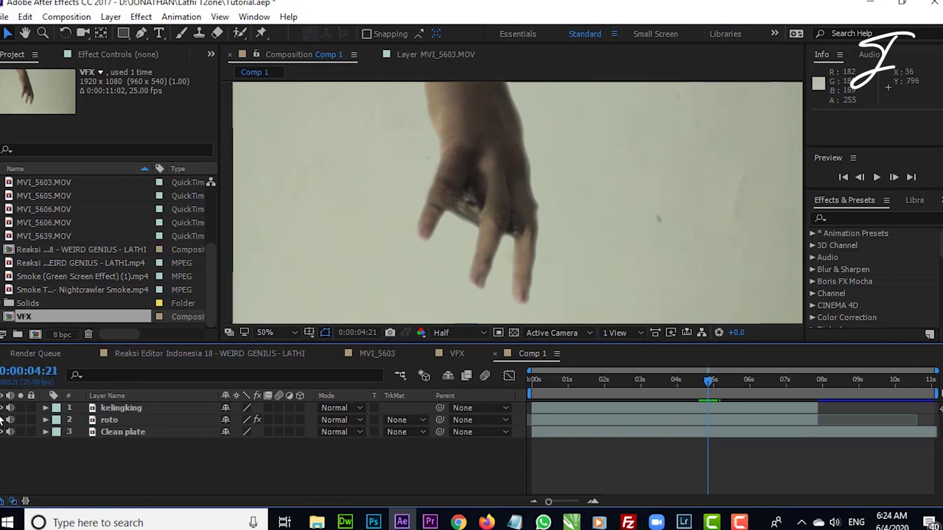
- Apply the Mocha Pro effect to the roto layer
key("F2")
left_click(173, 433)
left_click(147, 421)
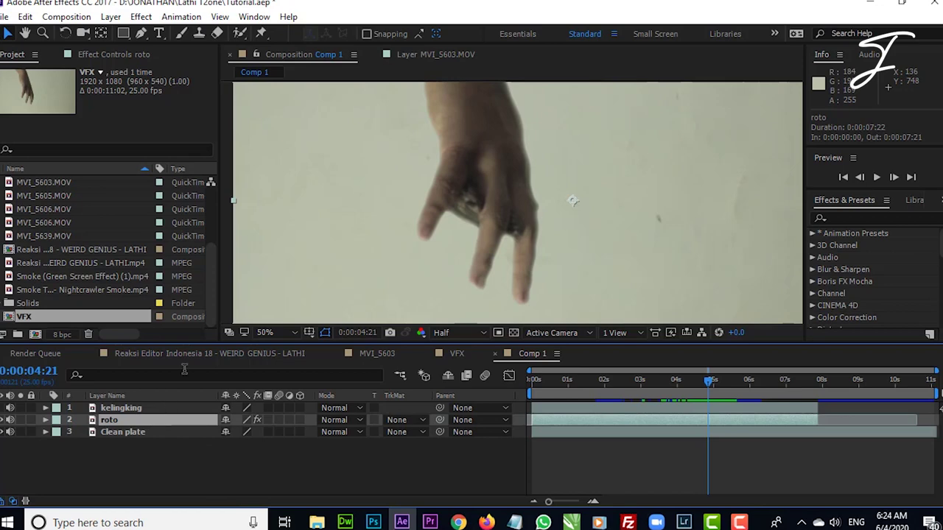
left_click(141, 16)
mouse_move(179, 131)
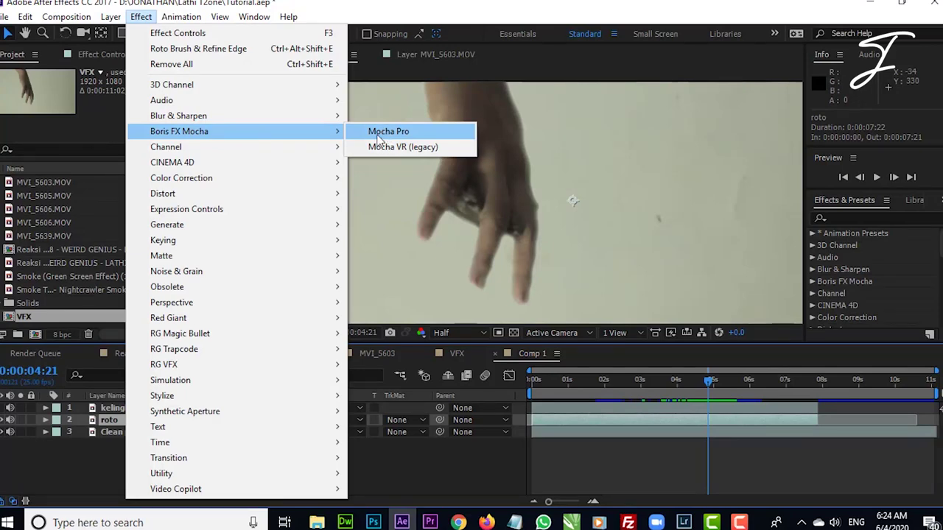
left_click(388, 133)
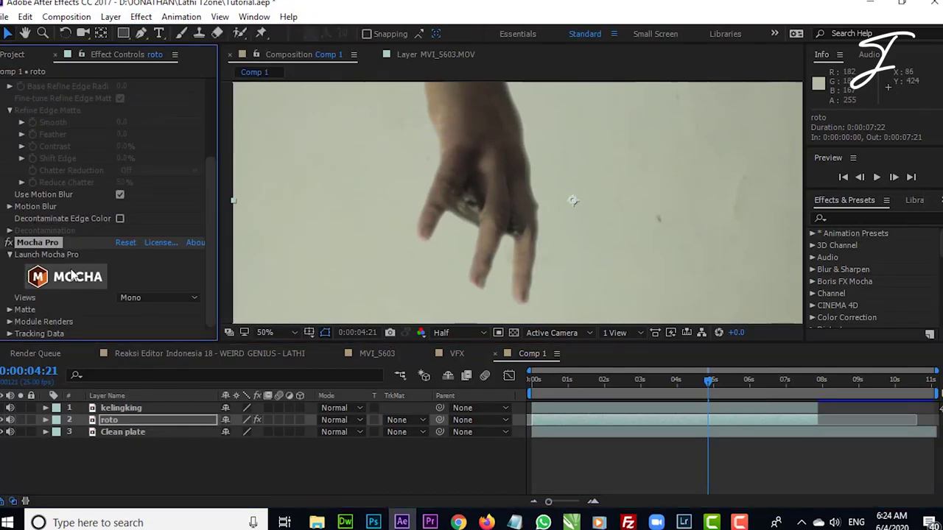
- Set the preview to Full resolution and launch Mocha Pro on the hand clip
left_click(70, 279)
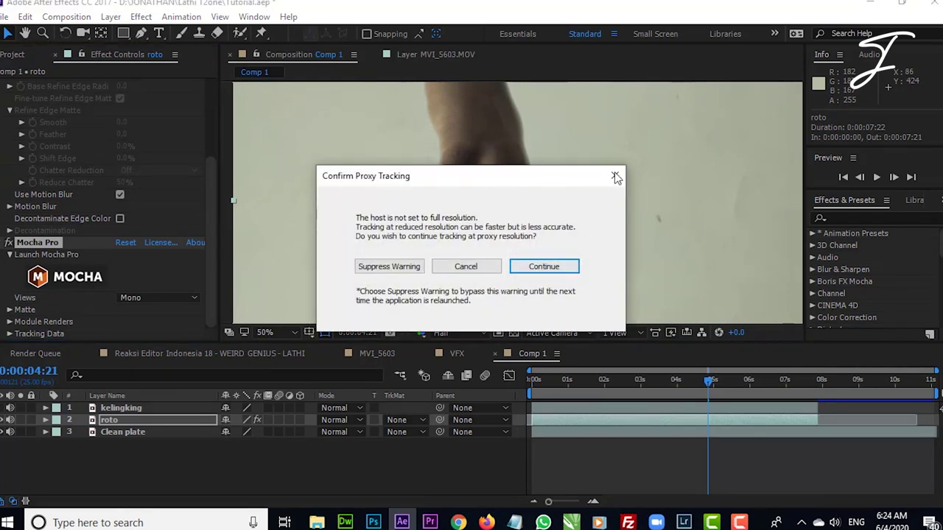
left_click(614, 175)
left_click(453, 332)
left_click(461, 370)
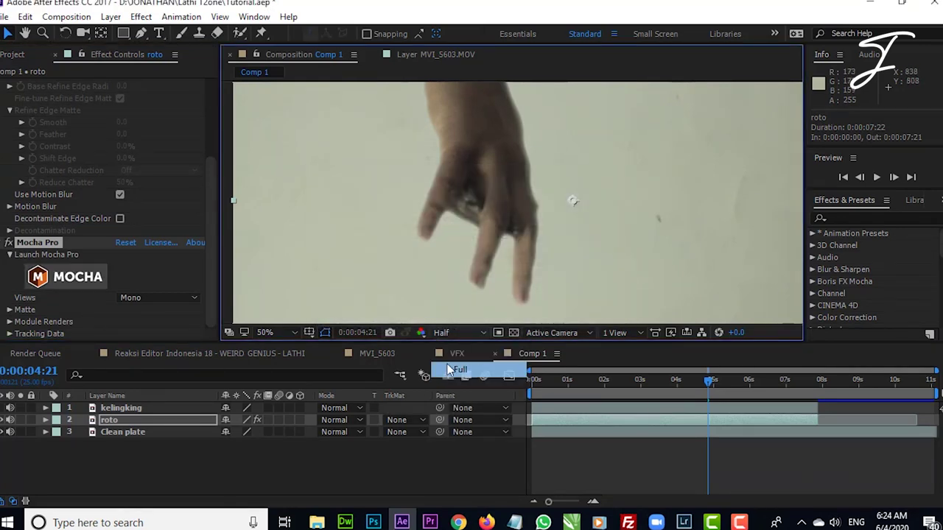
left_click(74, 280)
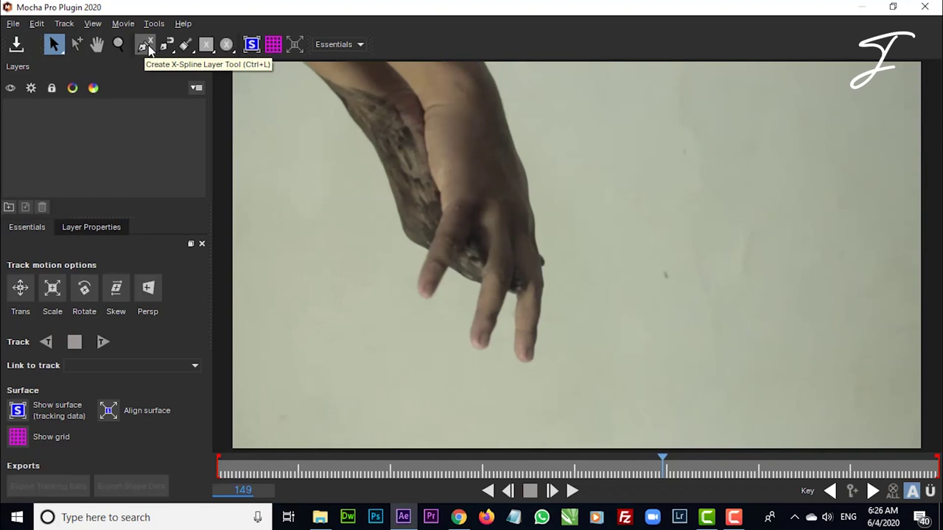
- Draw a closed five-point X-spline shape, Layer 1, around a patch on the back of the hand
left_click(146, 45)
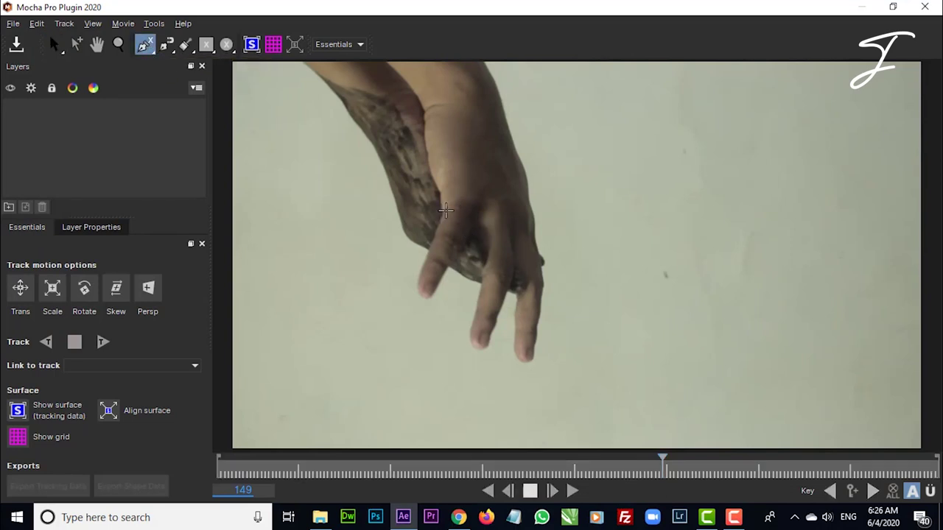
left_click(445, 211)
left_click(436, 235)
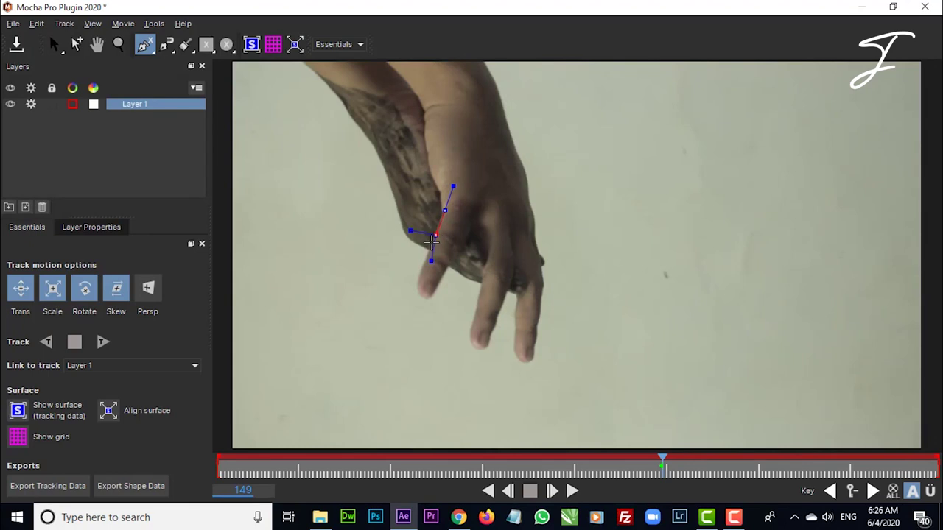
left_click(428, 249)
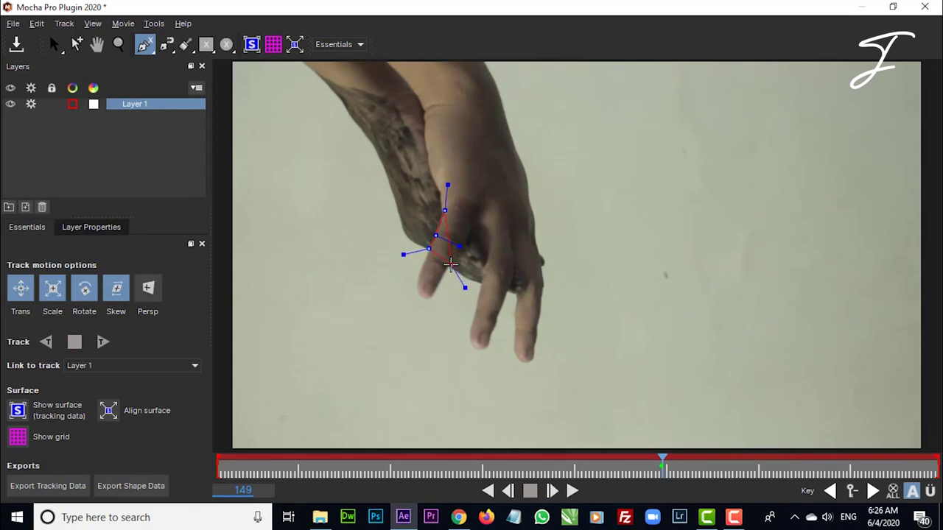
left_click(451, 264)
left_click(469, 234)
right_click(474, 216)
key("s")
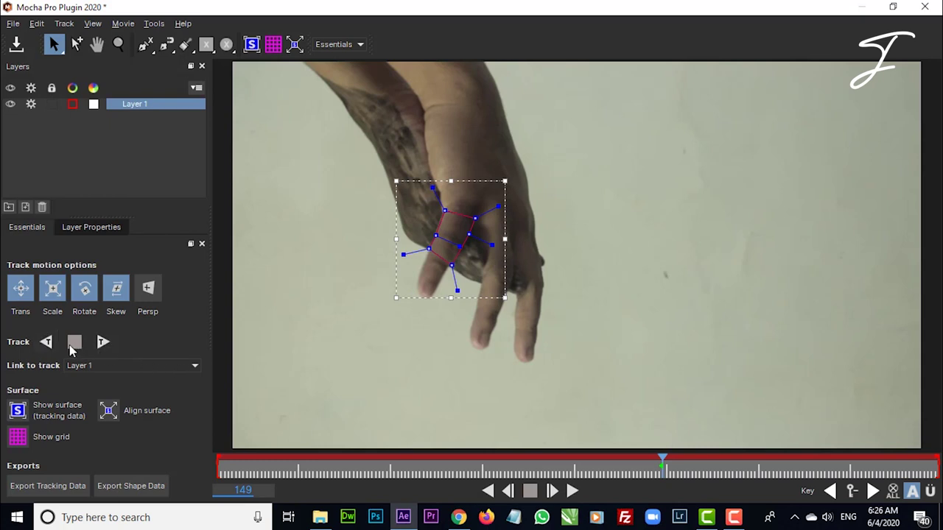
- Track Layer 1 backward and forward through the clip, dismissing errors, then scrub back to check it
left_click(44, 342)
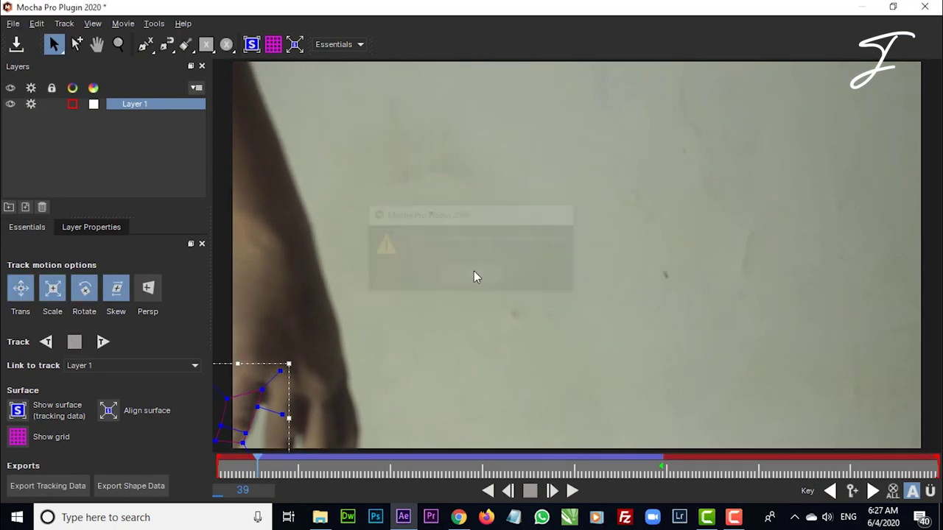
left_click(102, 342)
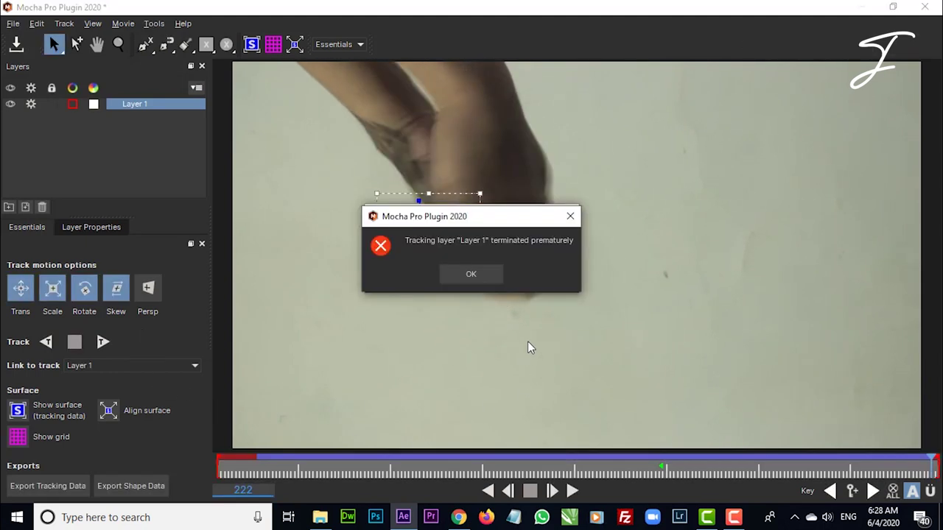
left_click(483, 275)
left_click(464, 273)
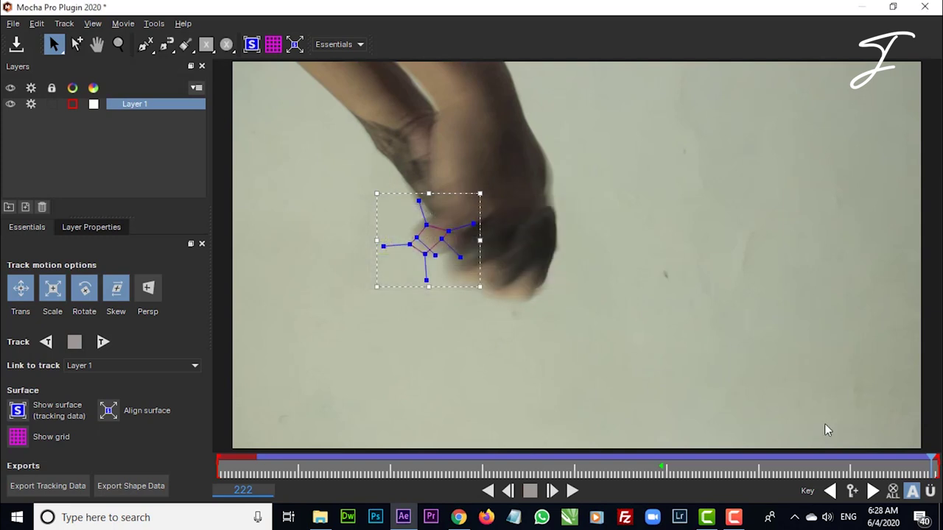
left_click_drag(932, 469, 807, 473)
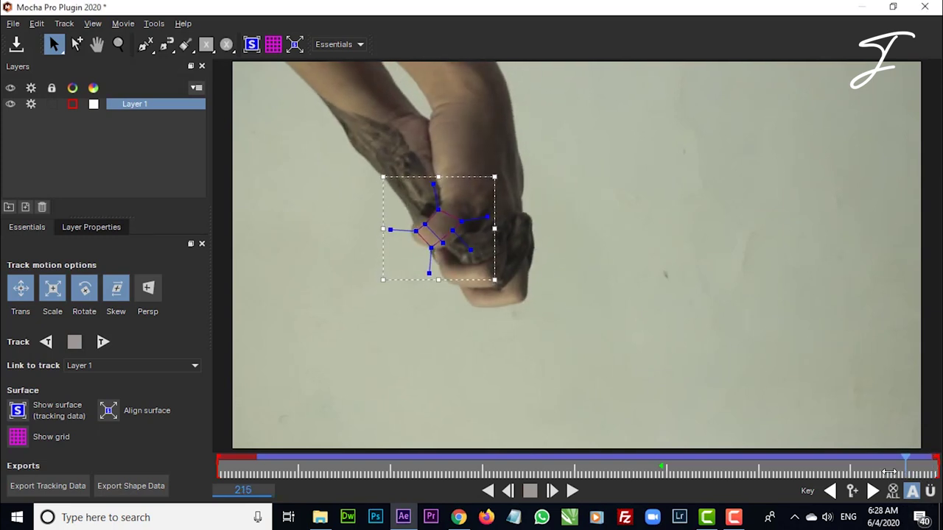
left_click_drag(807, 472, 549, 472)
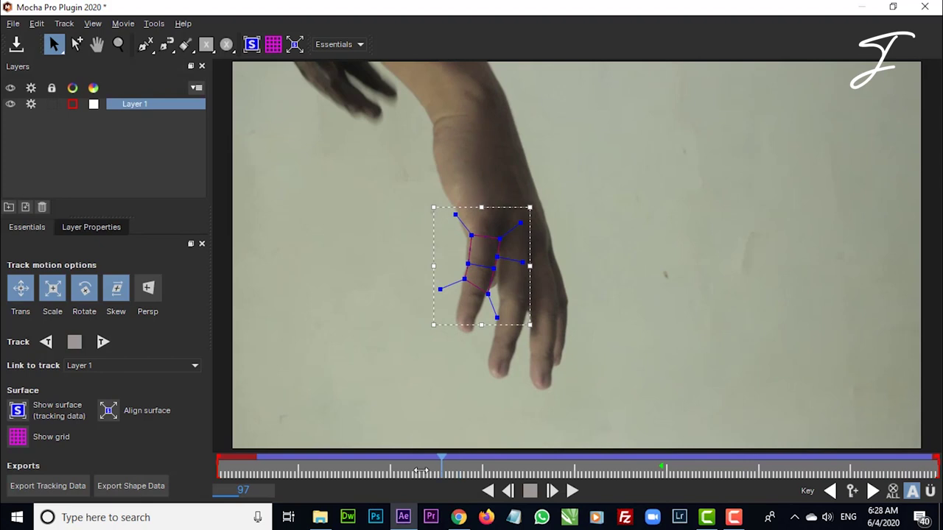
- Copy Layer 1's After Effects transform data to the clipboard and close Mocha
left_click(70, 488)
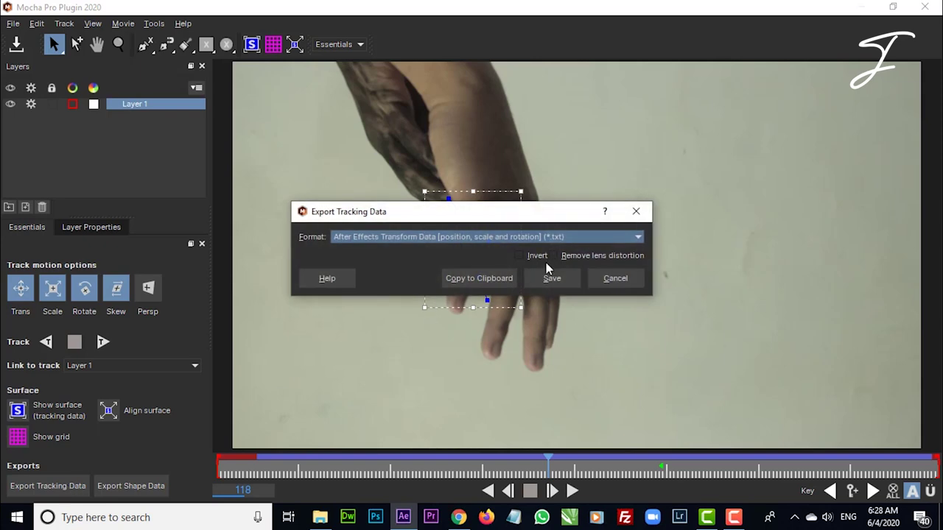
left_click(477, 280)
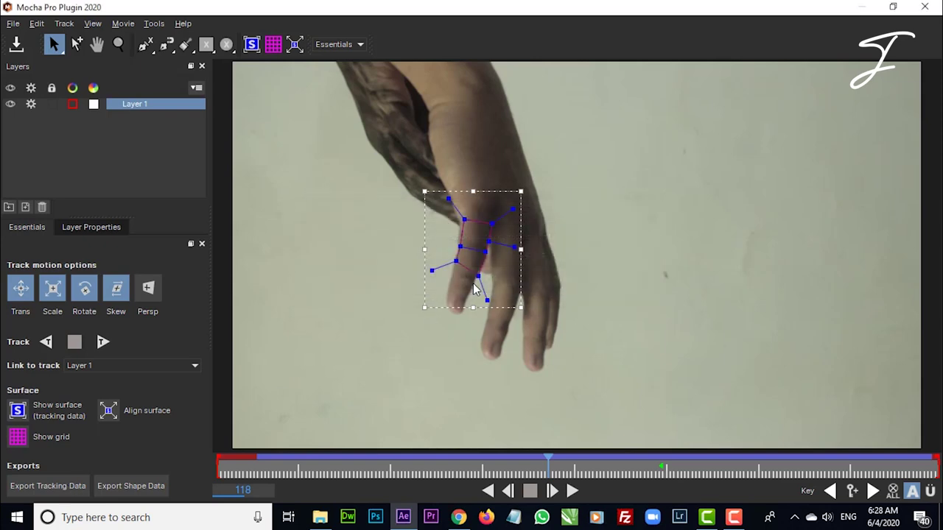
left_click(924, 7)
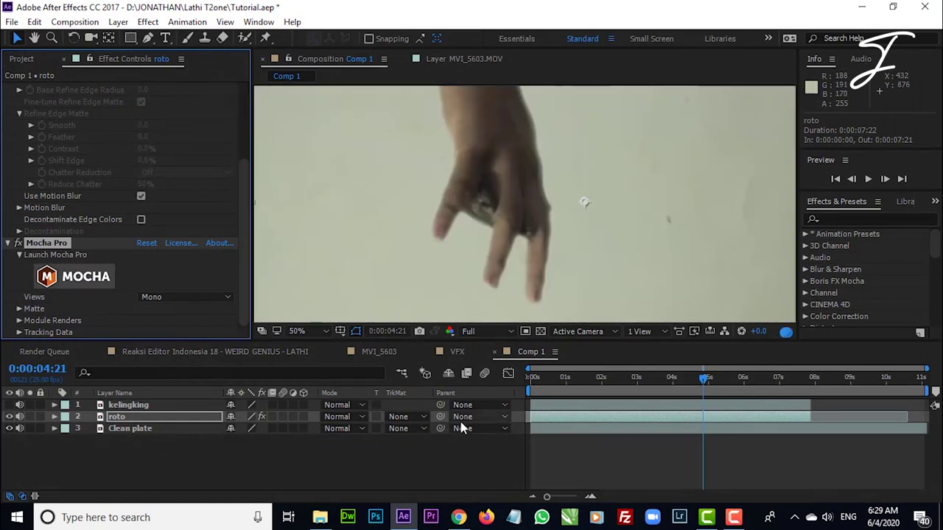
- Save the project and set the preview resolution to Half
key("ctrl+s")
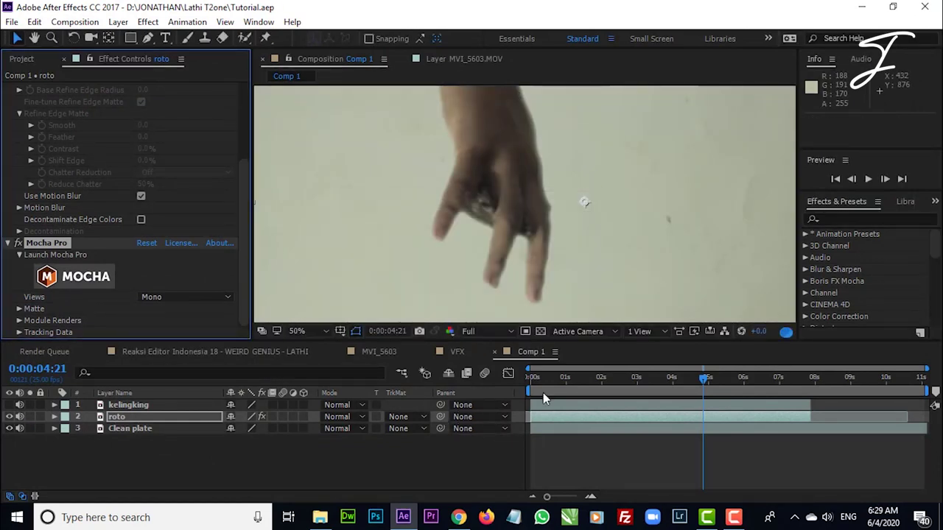
left_click(229, 451)
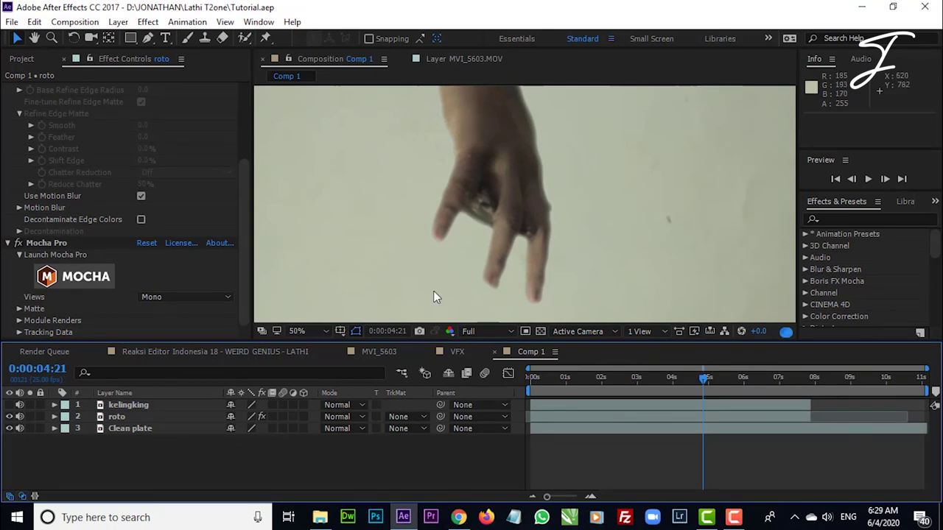
left_click(490, 332)
left_click(510, 380)
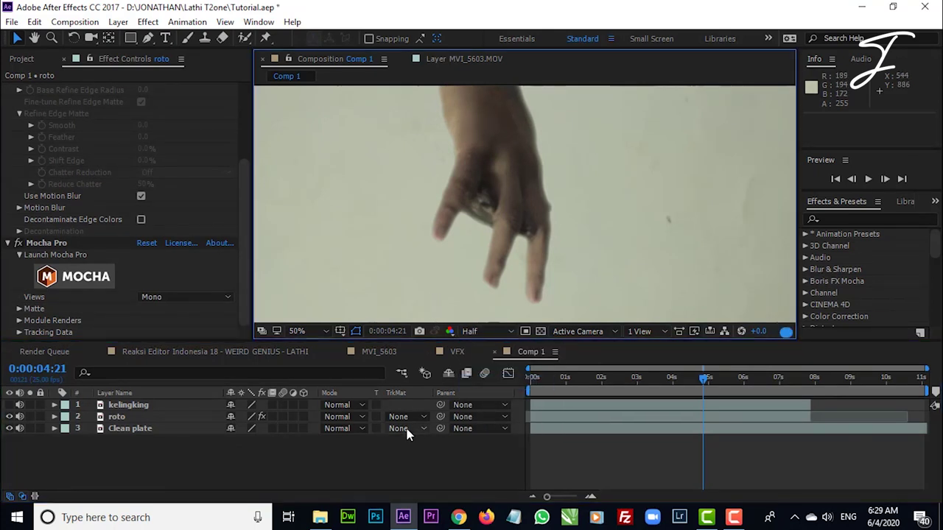
- Add a new null object and paste the Mocha tracking keyframes onto it from frame 0
right_click(376, 451)
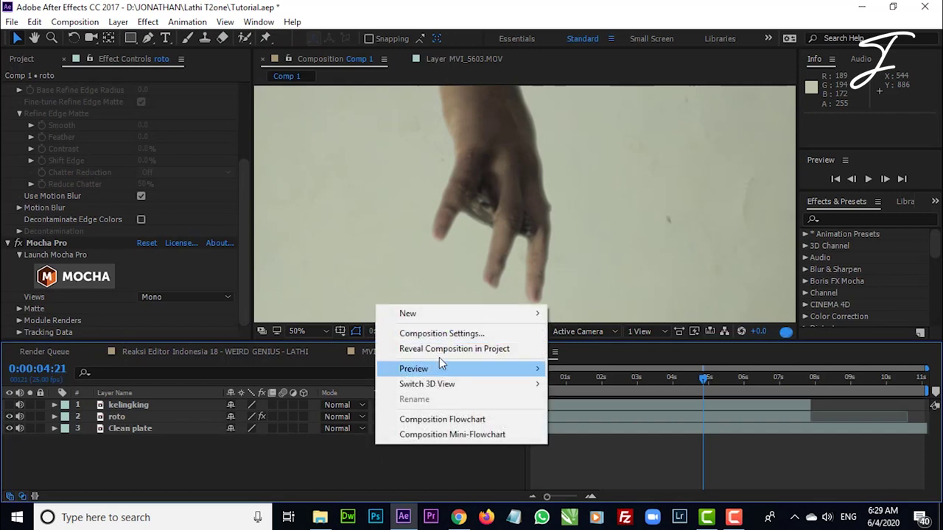
left_click(312, 453)
right_click(345, 446)
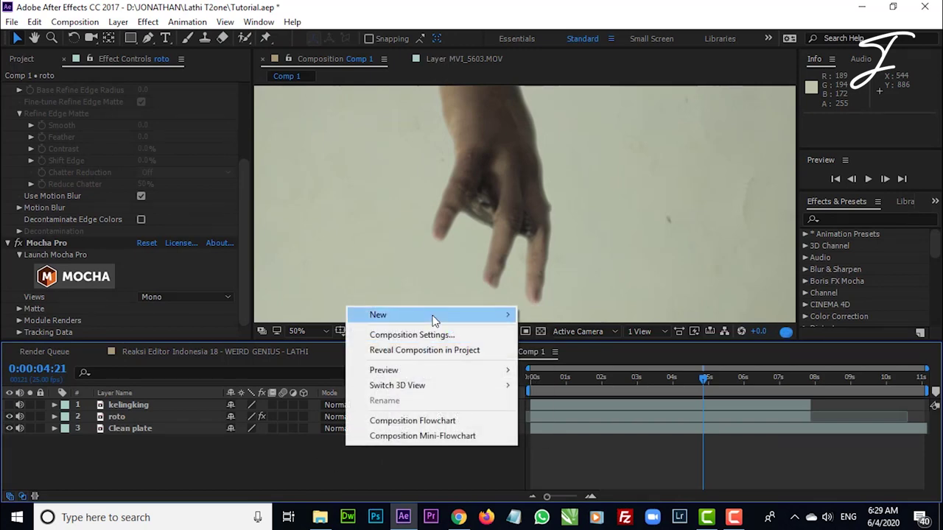
mouse_move(378, 314)
left_click(585, 397)
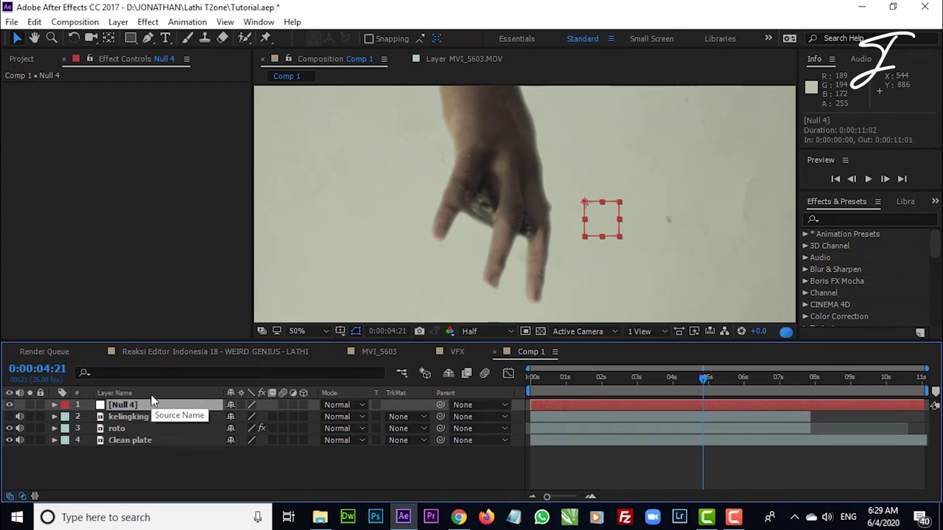
key("ctrl+v")
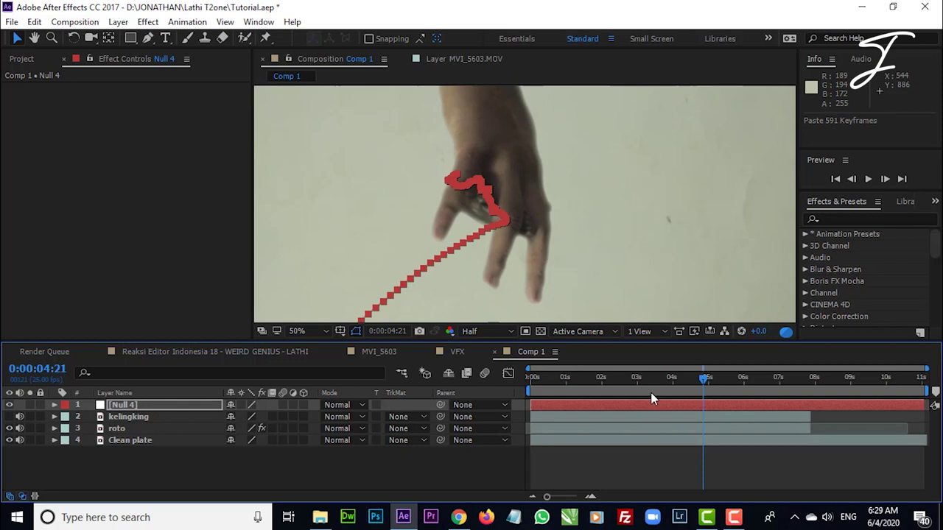
key("ctrl+z")
key("Home")
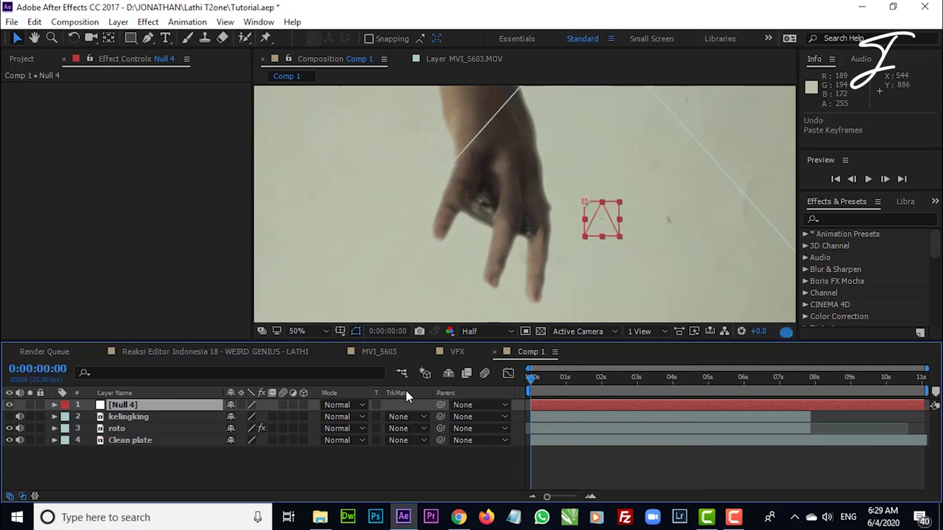
key("ctrl+v")
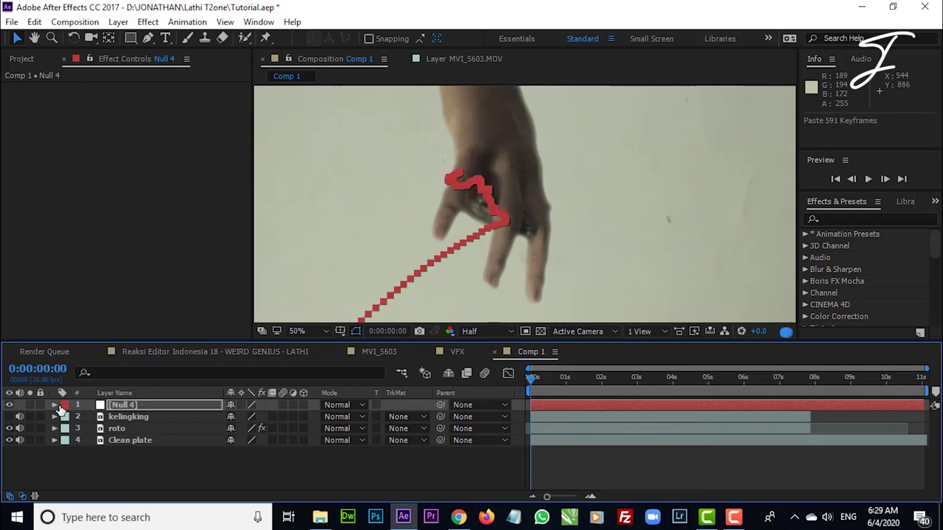
left_click(55, 405)
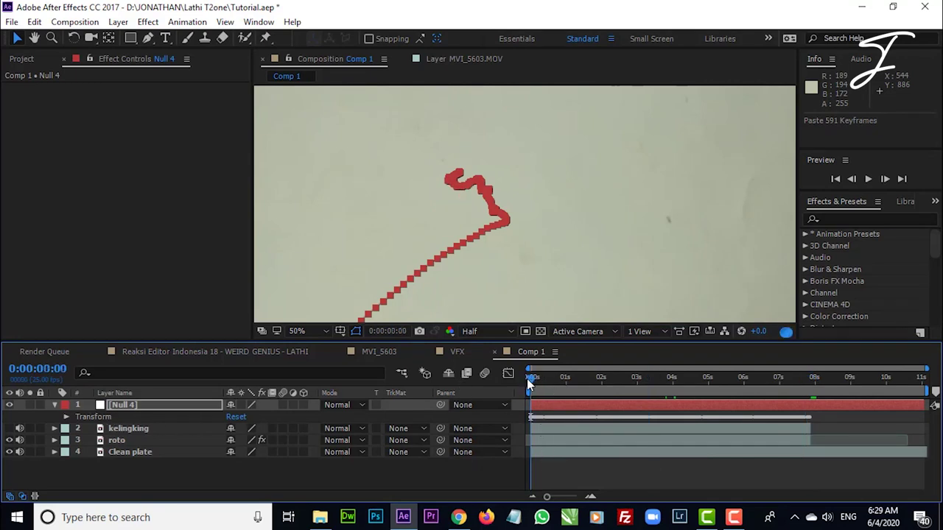
- Rename Null 4 to 'track kelingking' and make it visible in Comp 1
left_click(576, 379)
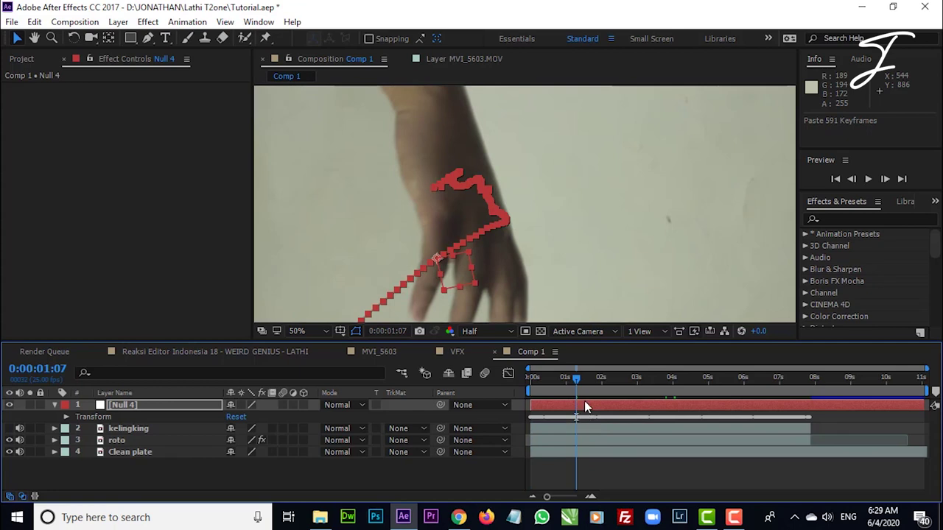
left_click_drag(567, 383, 435, 384)
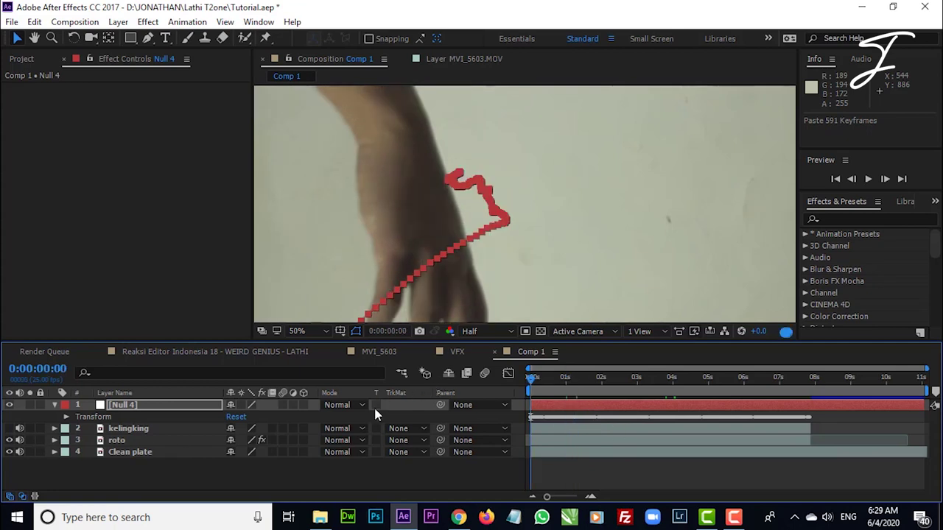
left_click(300, 331)
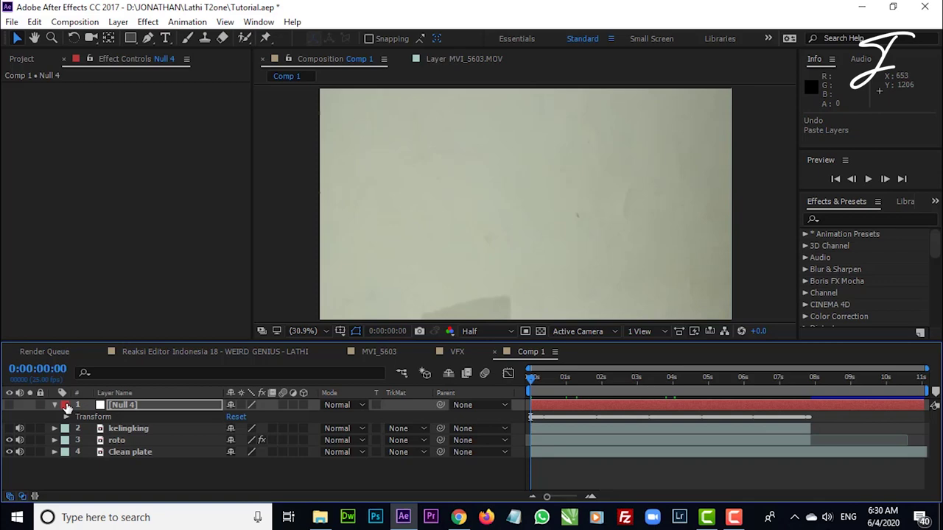
left_click(111, 405)
right_click(115, 407)
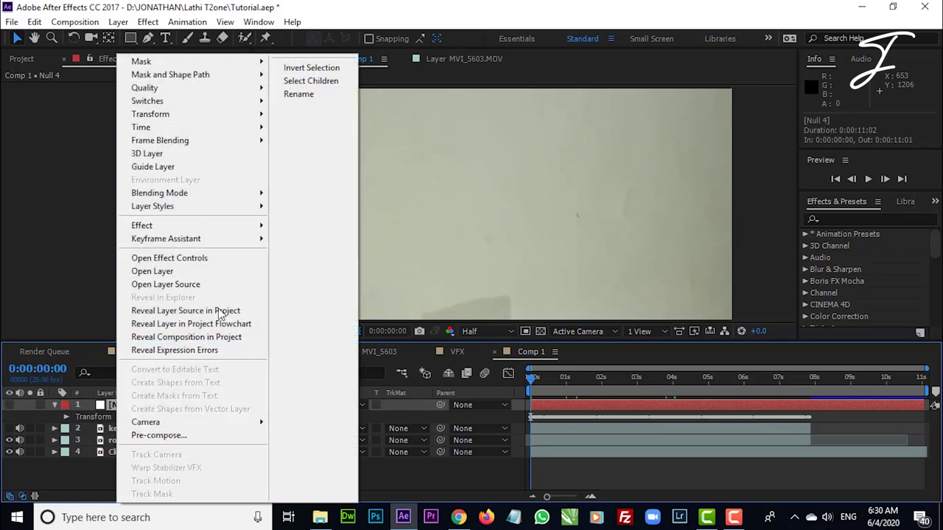
left_click(308, 95)
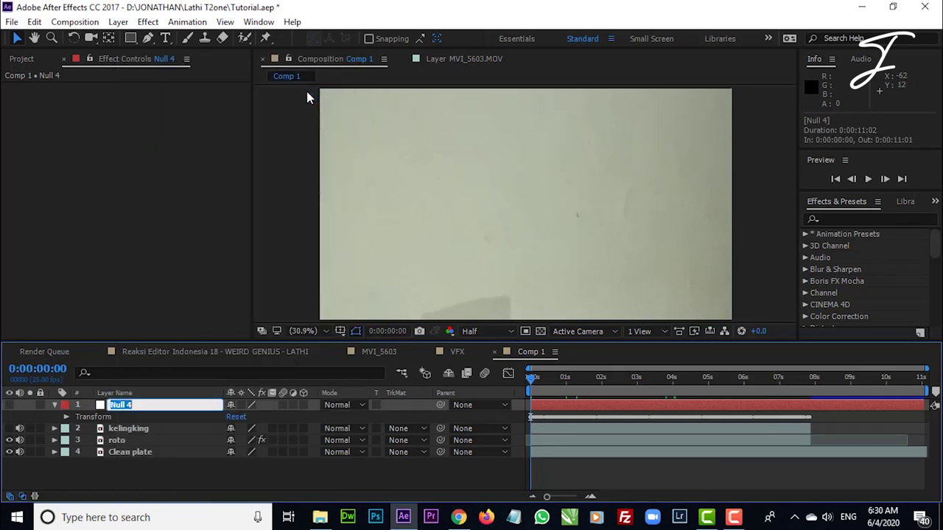
type("track kel")
type("ingking")
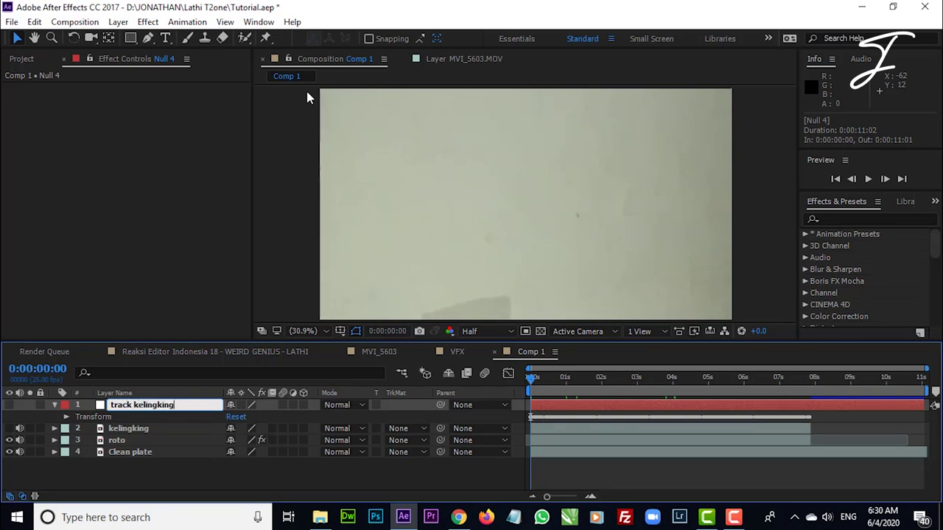
key("Return")
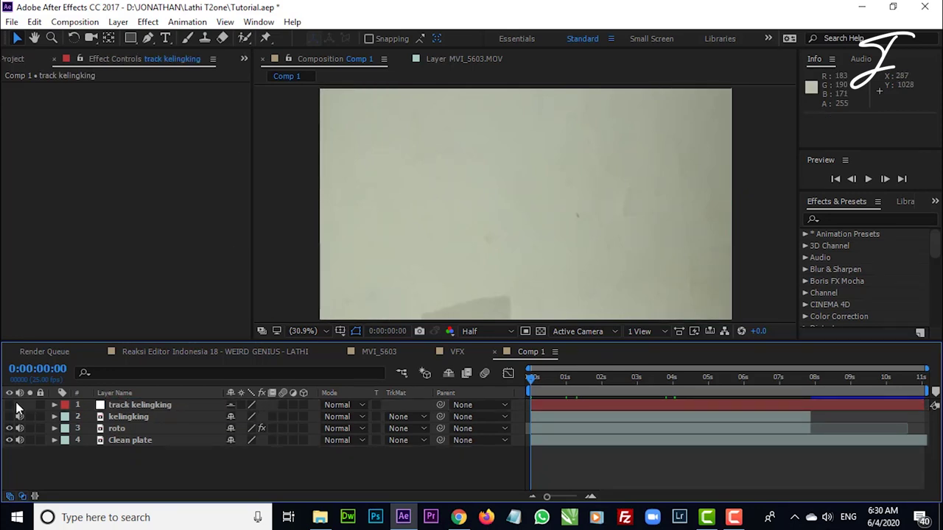
left_click(10, 405)
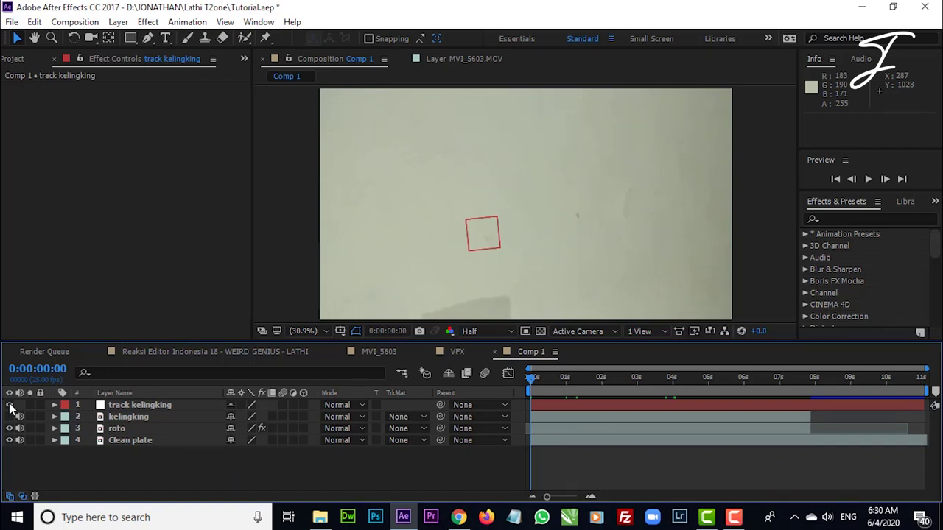
- Hide track kelingking and pick-whip the kelingking layer's Parent to it near four seconds
left_click(9, 405)
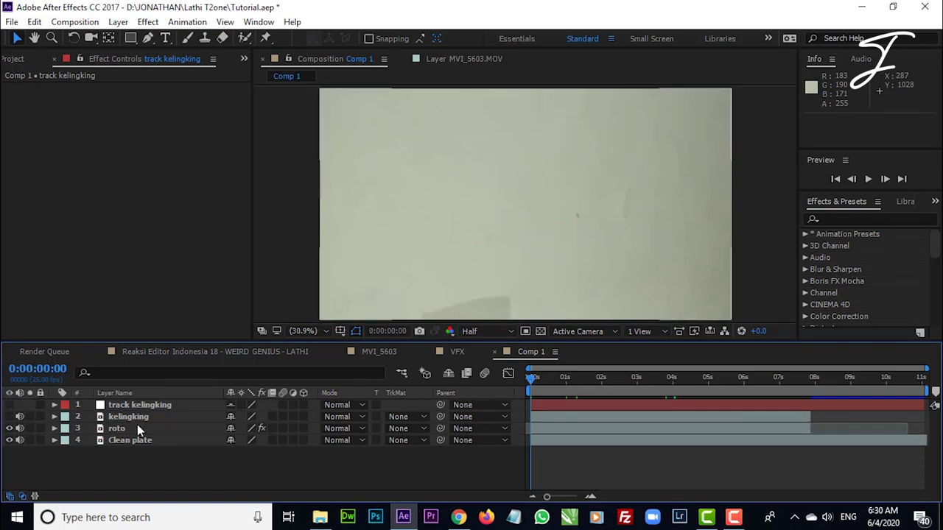
left_click(129, 417)
left_click(10, 417)
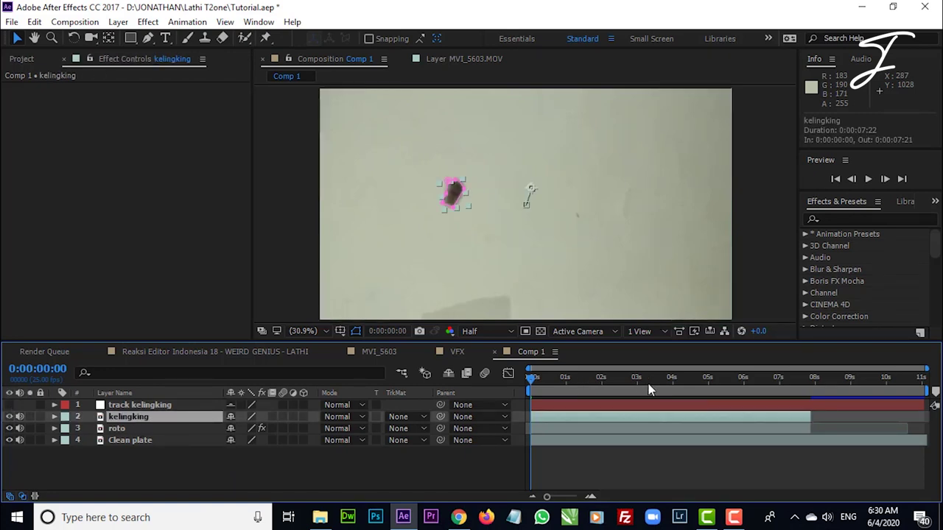
mouse_move(650, 389)
left_mouse_down()
mouse_move(663, 379)
mouse_move(697, 380)
left_mouse_up()
left_click(725, 464)
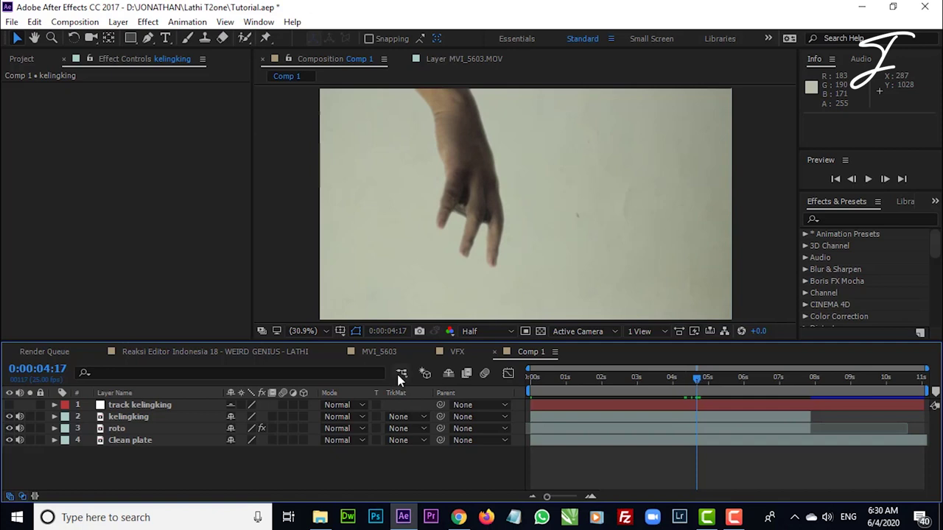
left_click(134, 416)
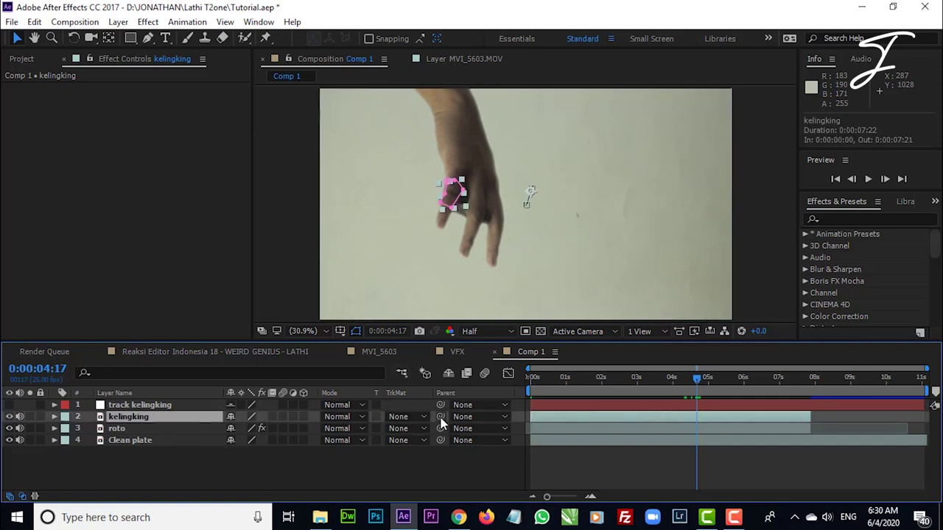
left_click_drag(441, 417, 184, 407)
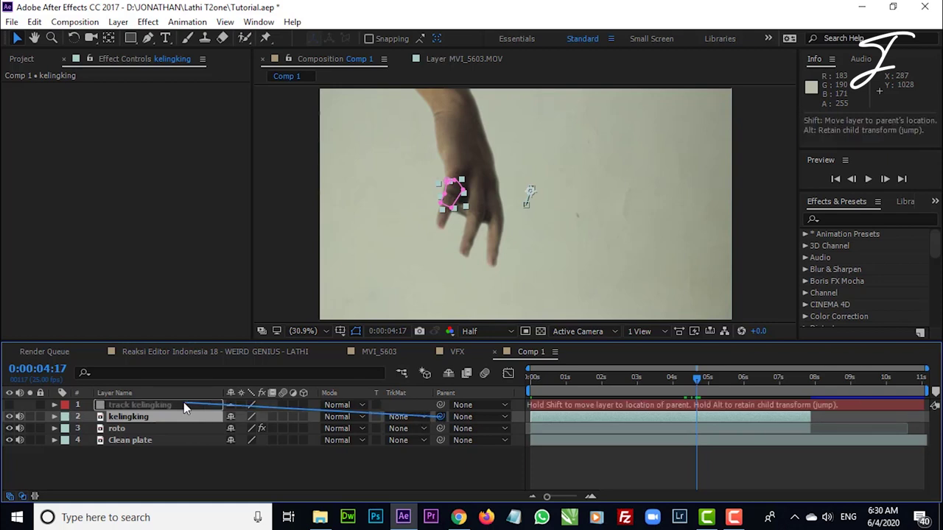
left_click(597, 459)
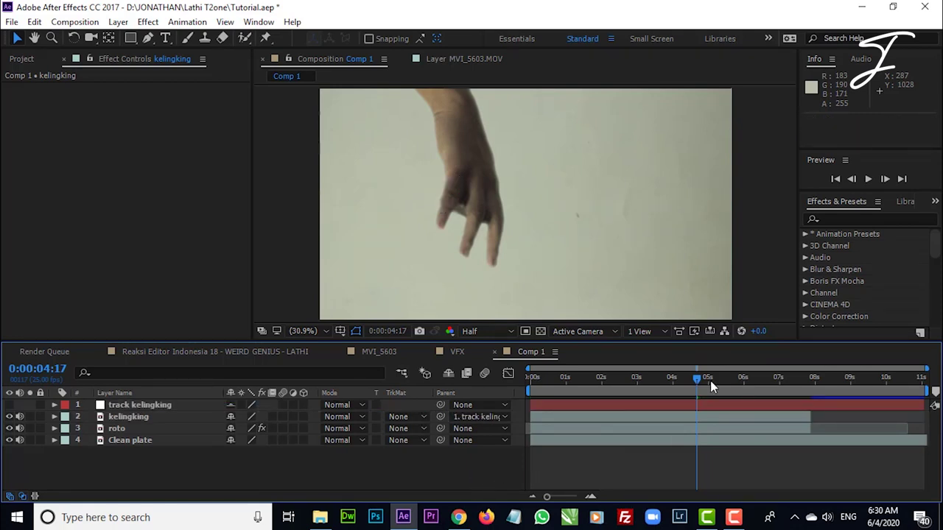
left_click_drag(697, 381, 661, 382)
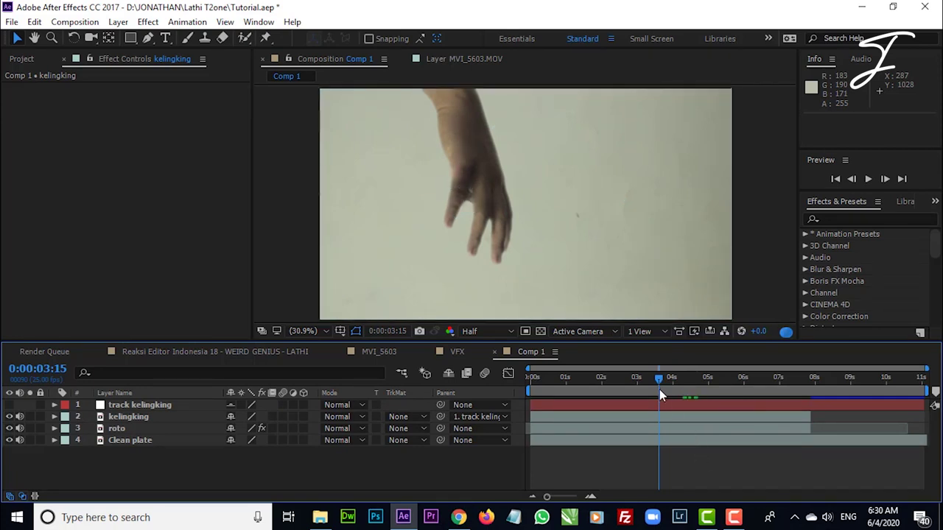
- Scrub from about three to five seconds to confirm Kelingking follows the fingers, then deselect all
mouse_move(659, 389)
left_mouse_down()
mouse_move(639, 387)
mouse_move(677, 383)
left_mouse_up()
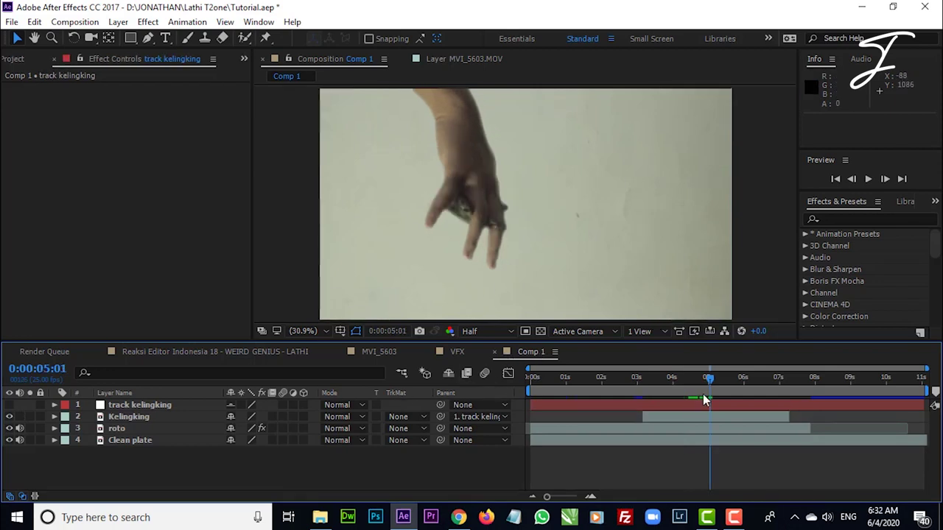
mouse_move(708, 378)
left_mouse_down()
mouse_move(666, 380)
mouse_move(712, 378)
left_mouse_up()
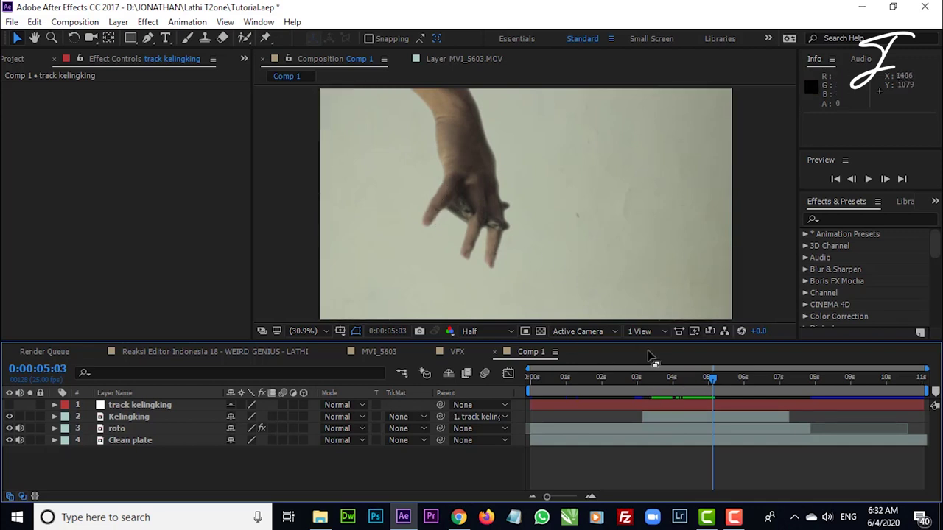
left_click_drag(712, 379, 734, 391)
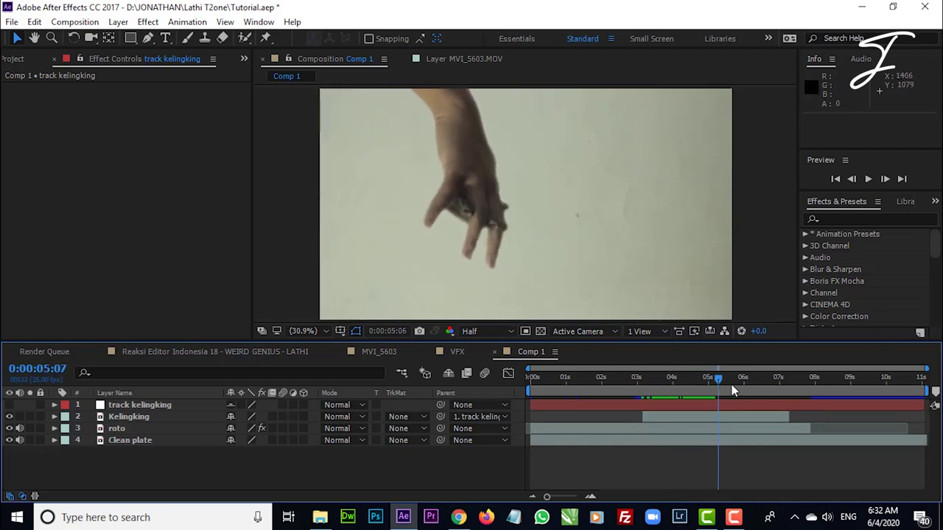
key("Page_Down")
left_click(669, 434)
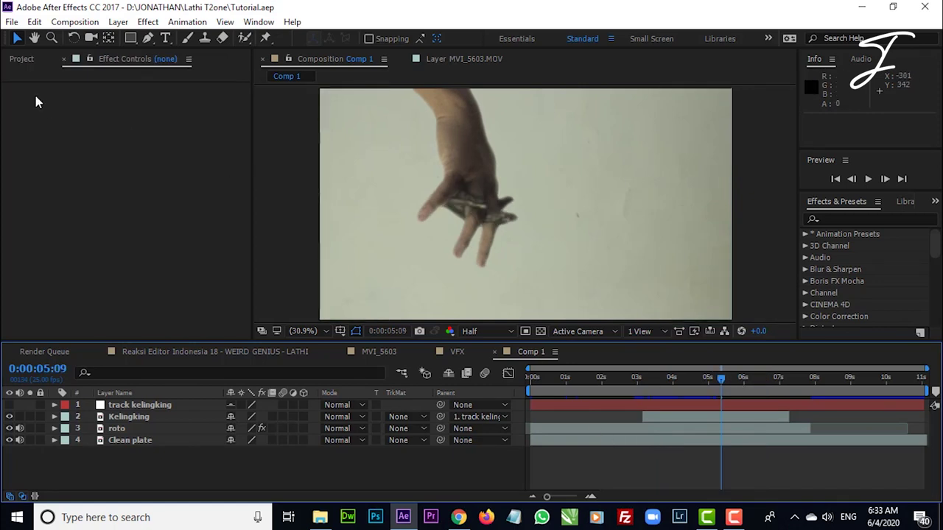
- Drag MVI_5606.MOV from the Project panel into Comp 1 above the Kelingking layer
left_click(26, 60)
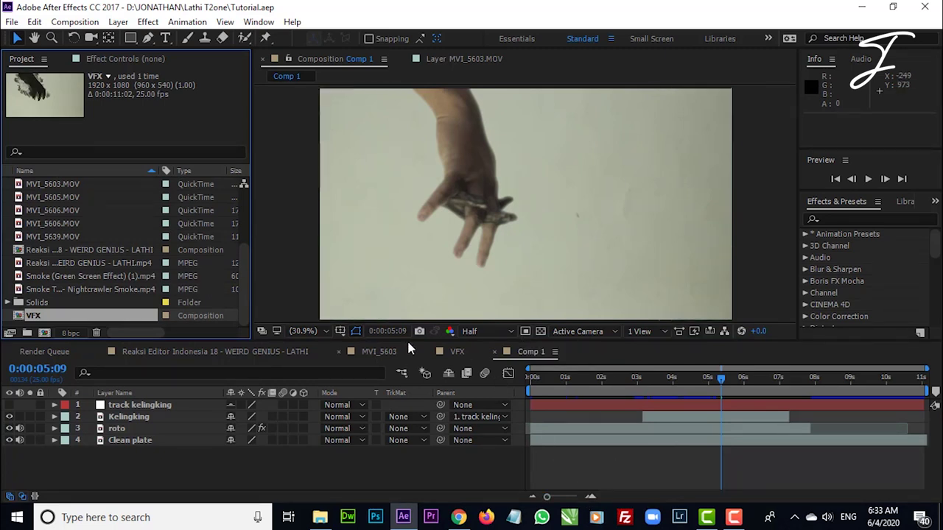
left_click(457, 353)
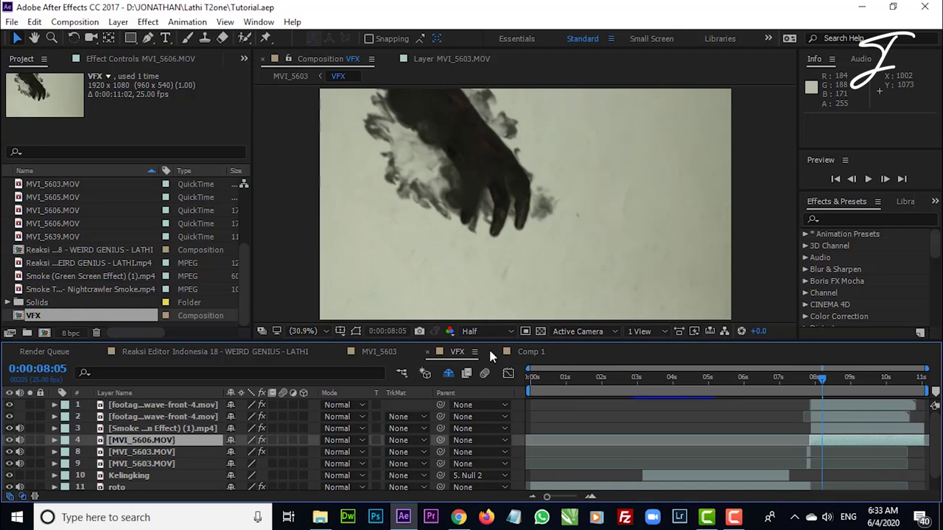
left_click(531, 354)
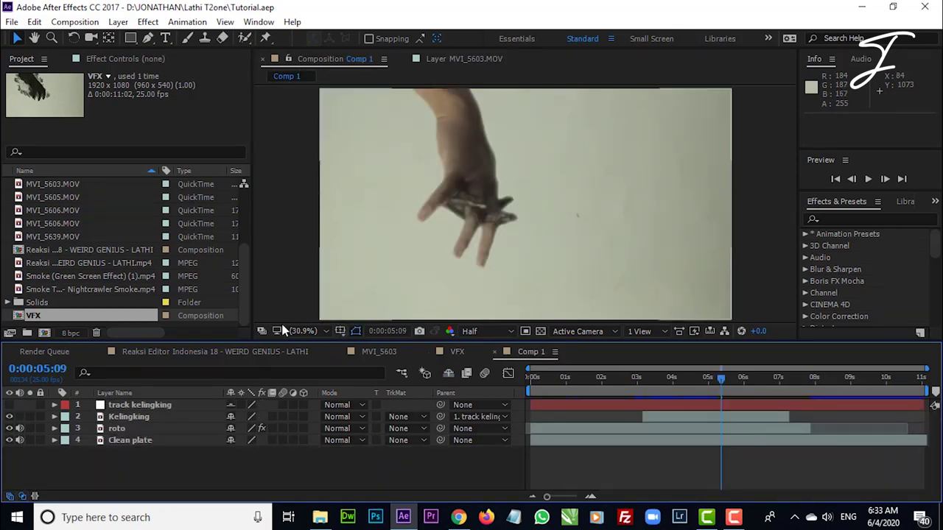
scroll(99, 271, "up", 2)
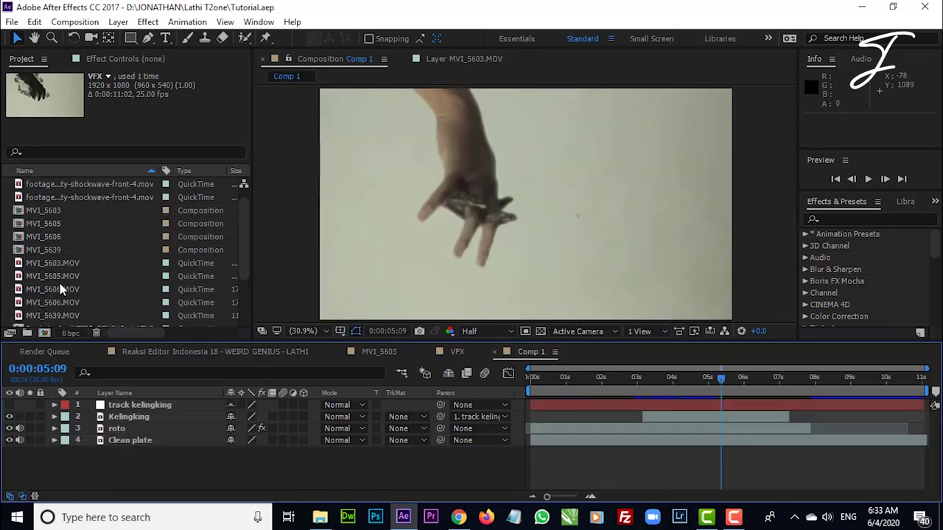
left_click_drag(73, 289, 140, 417)
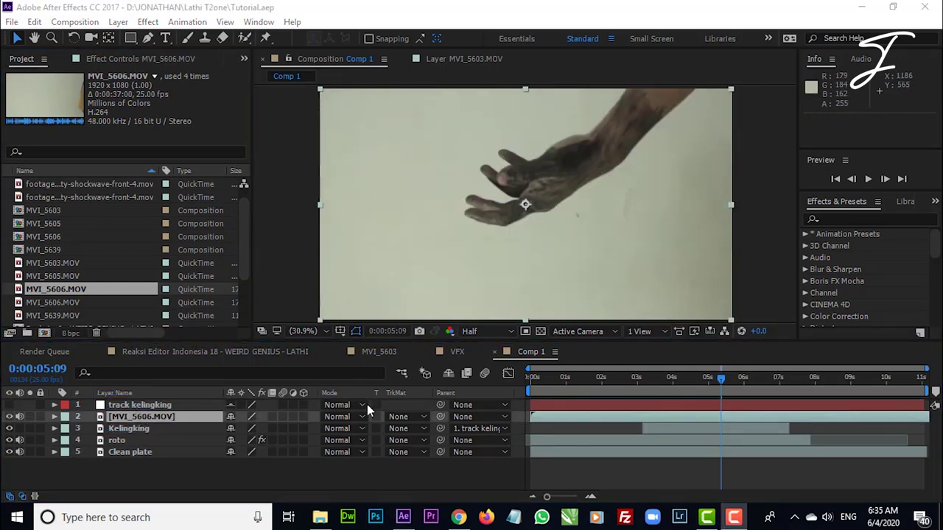
- Rename the new footage layer to 'tangan hitam'
right_click(146, 420)
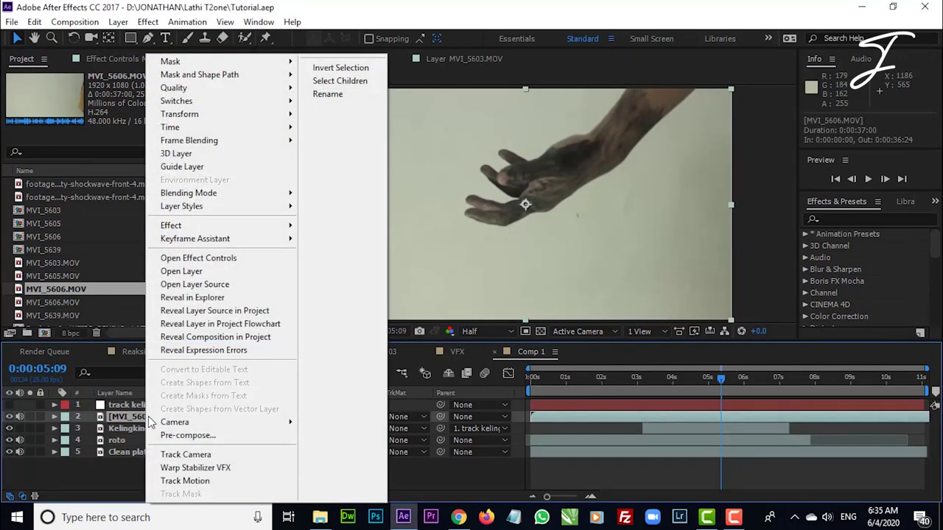
left_click(358, 93)
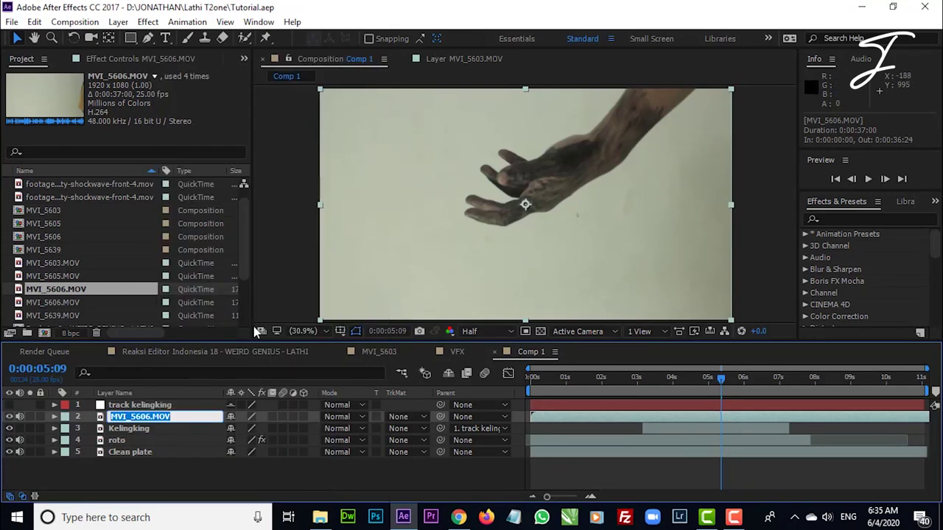
type("tangan hitam")
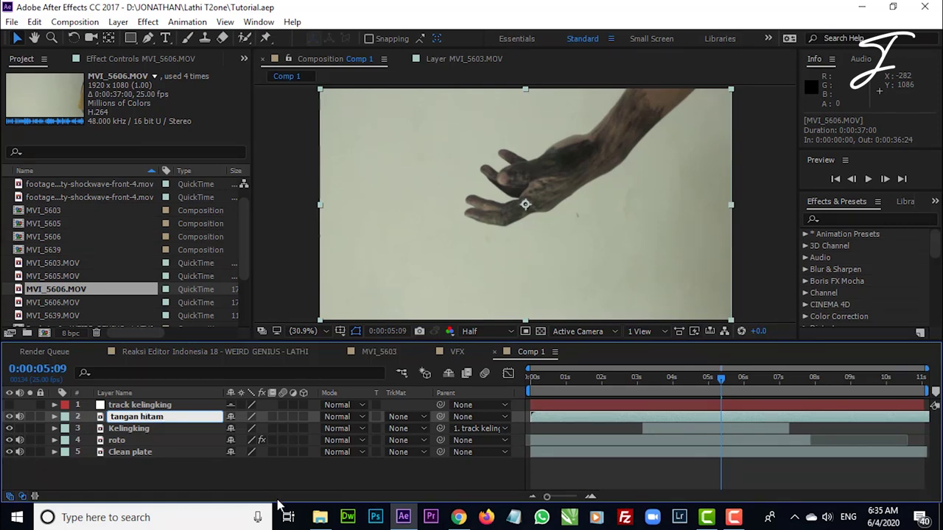
left_click(318, 460)
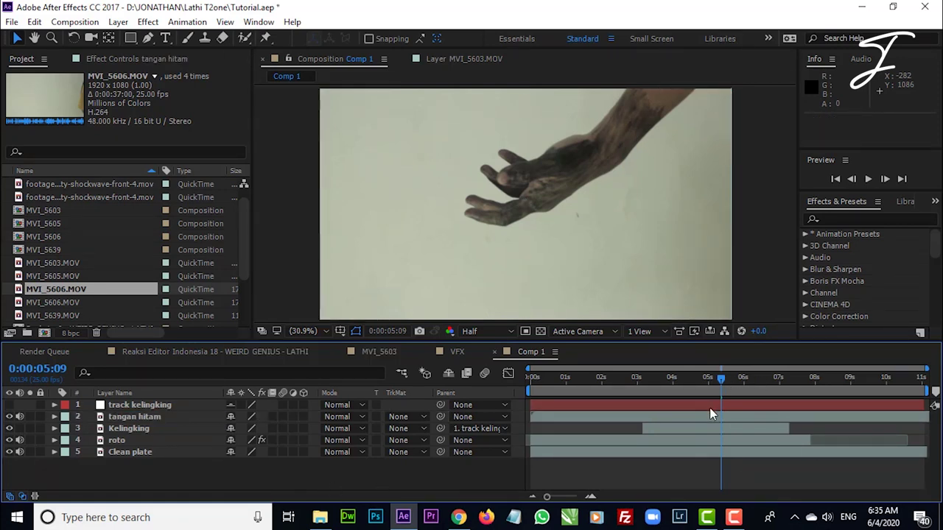
- Move to about six seconds and open tangan hitam in its own Layer view
left_click(693, 417)
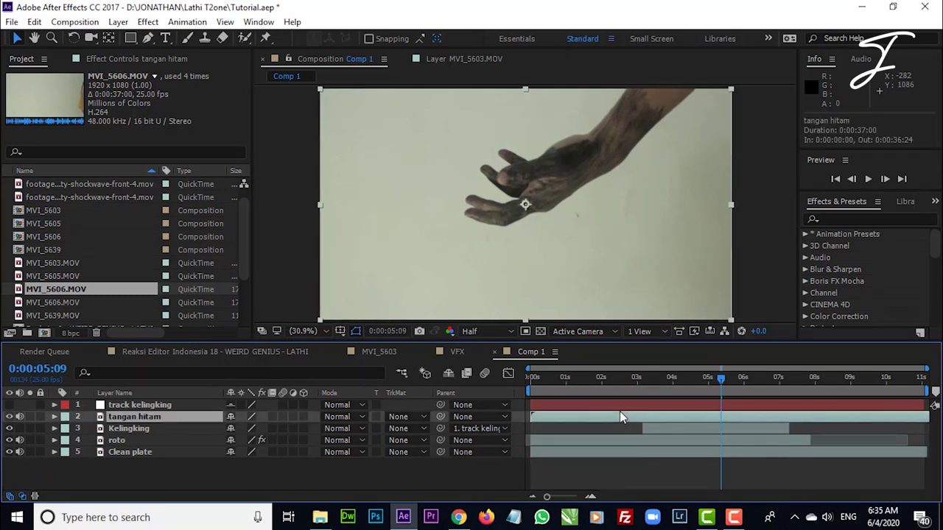
left_click(715, 474)
left_click_drag(729, 392, 779, 384)
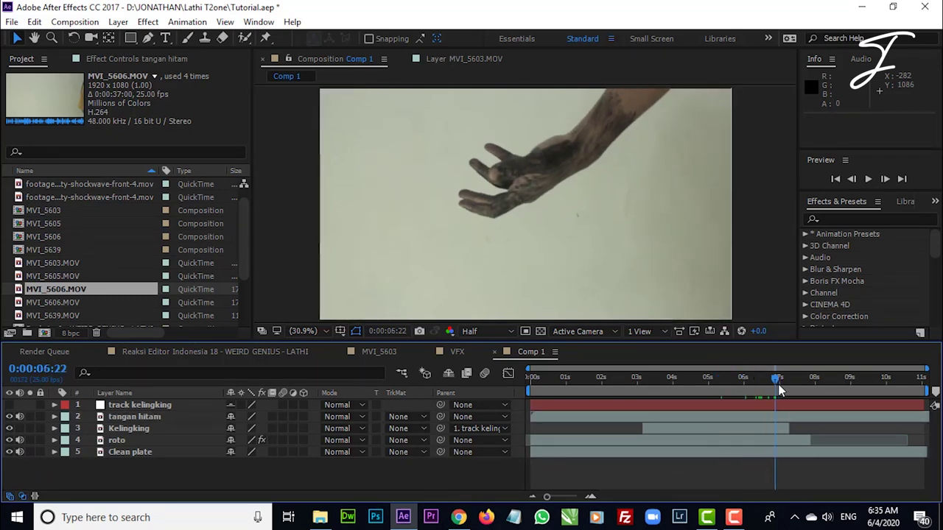
double_click(728, 416)
- Find a matching hand pose in the source footage and set it as tangan hitam's in point
left_click(533, 299)
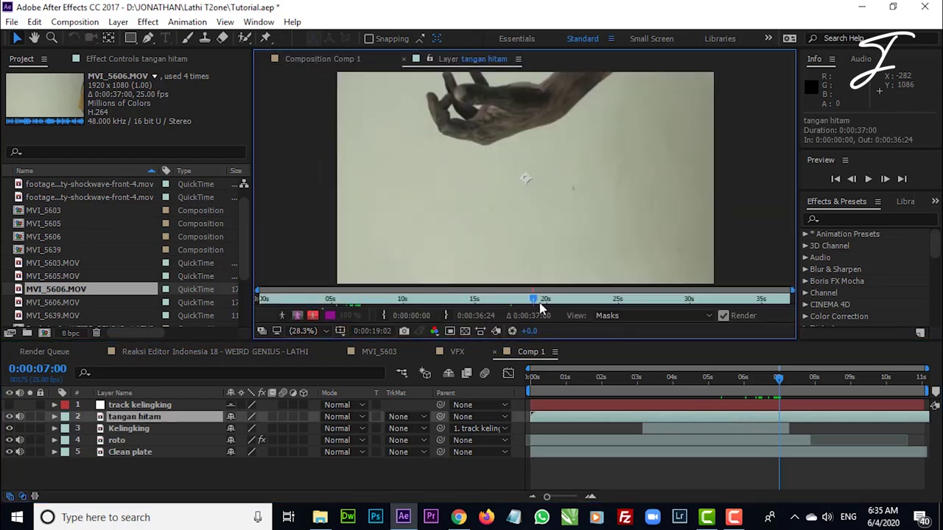
left_click_drag(540, 308, 639, 301)
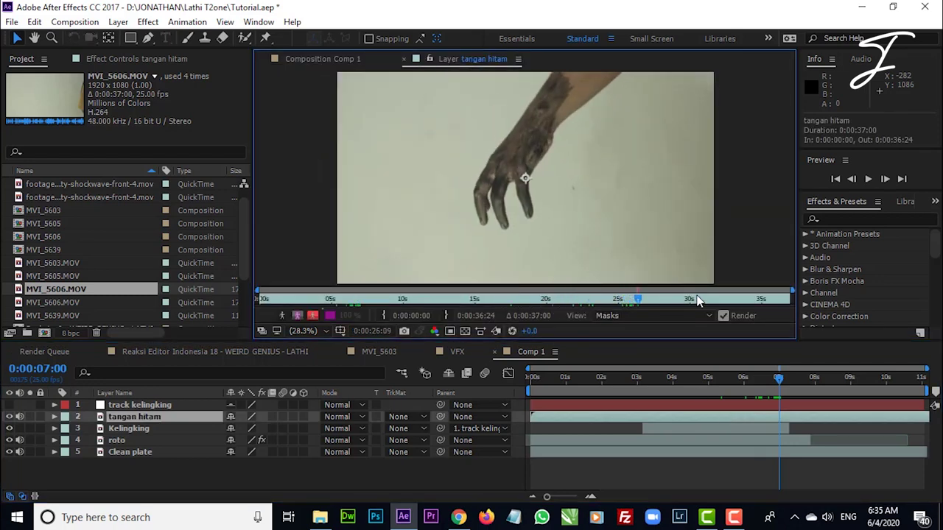
mouse_move(698, 300)
left_mouse_down()
mouse_move(574, 300)
mouse_move(583, 300)
left_mouse_up()
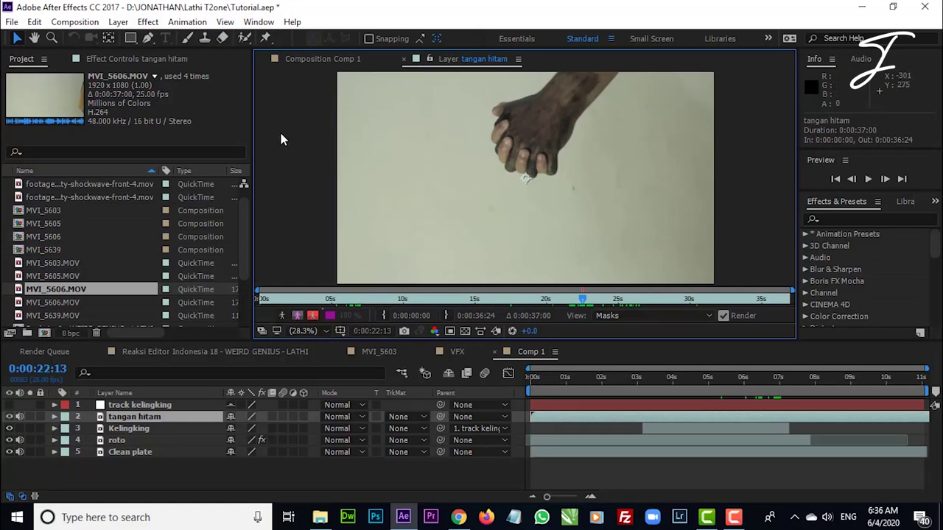
left_click_drag(745, 391, 776, 384)
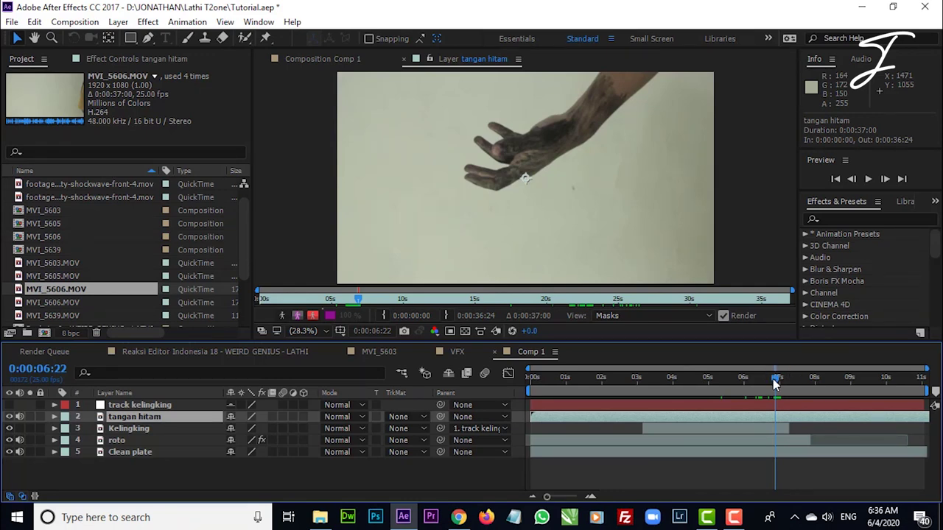
left_click_drag(774, 383, 777, 383)
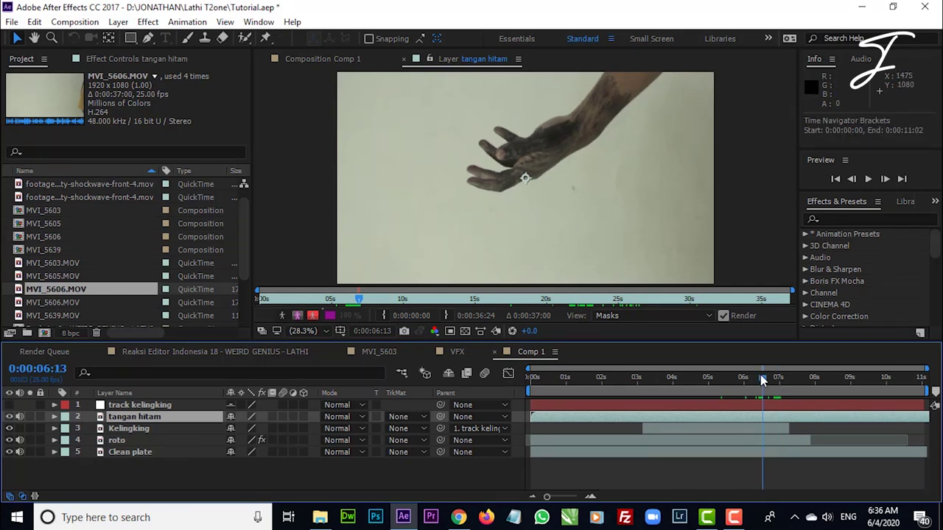
mouse_move(777, 377)
left_mouse_down()
mouse_move(673, 391)
mouse_move(786, 381)
left_mouse_up()
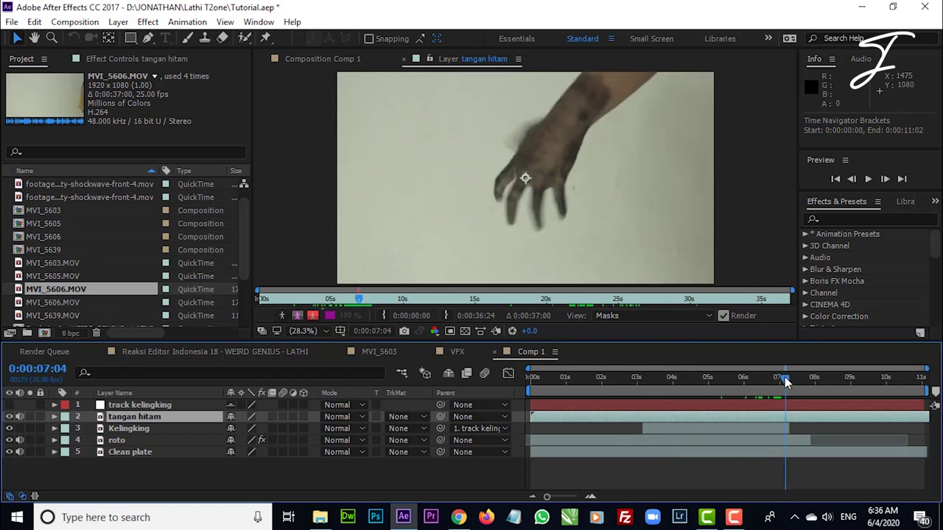
mouse_move(786, 381)
left_mouse_down()
mouse_move(777, 379)
mouse_move(785, 377)
left_mouse_up()
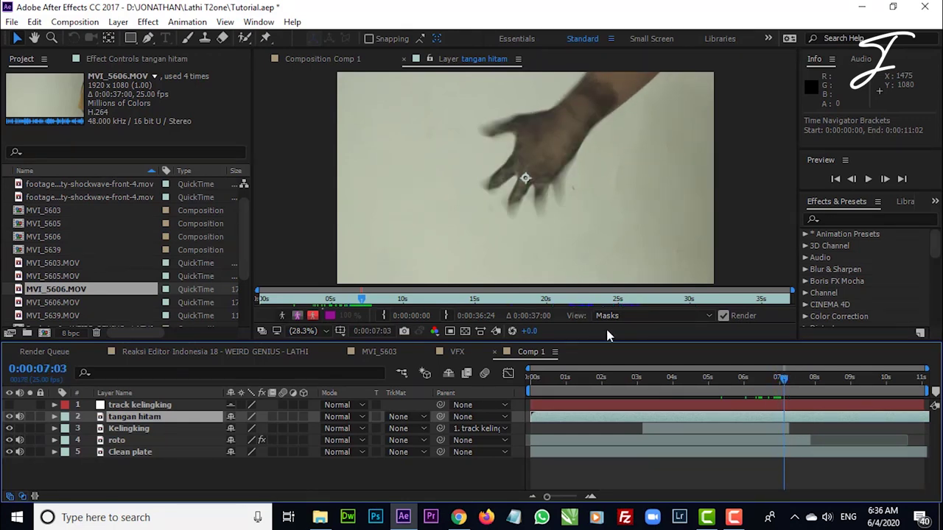
left_click(384, 317)
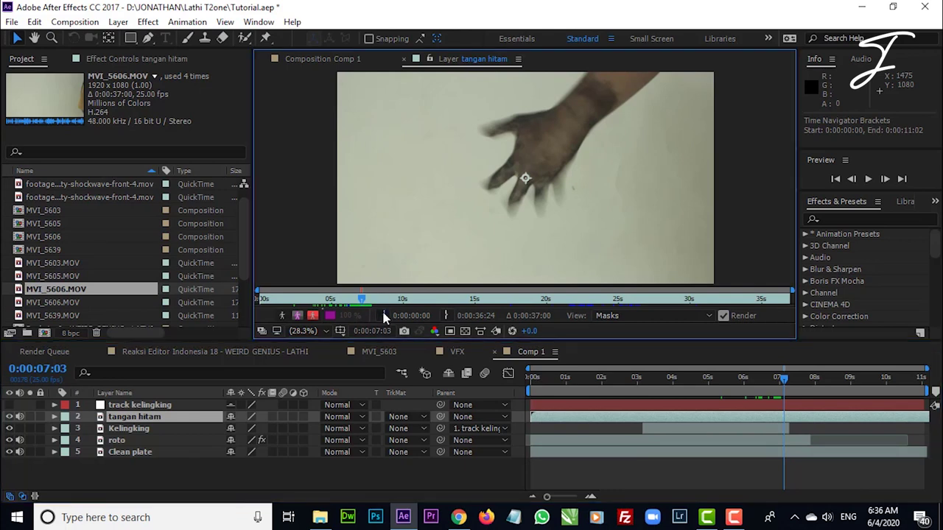
mouse_move(551, 300)
left_mouse_down()
mouse_move(632, 301)
mouse_move(624, 311)
left_mouse_up()
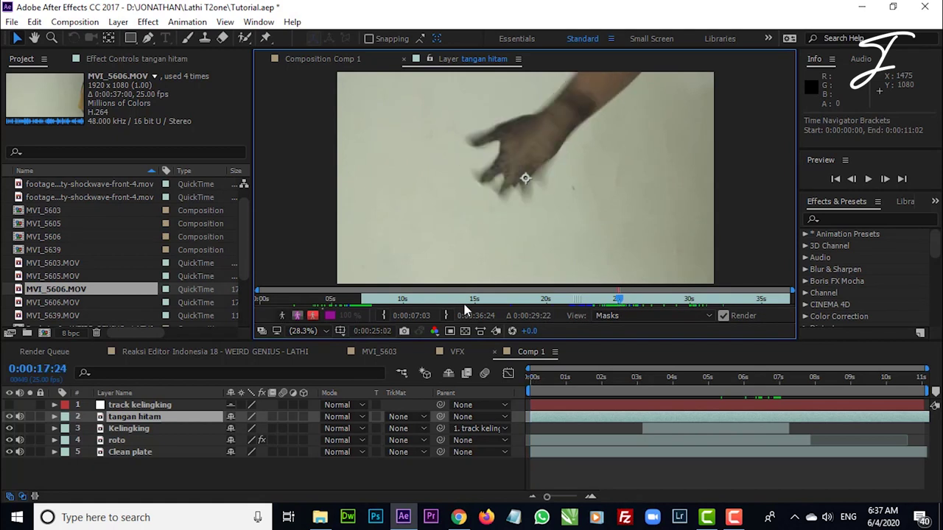
left_click(383, 317)
left_click(324, 59)
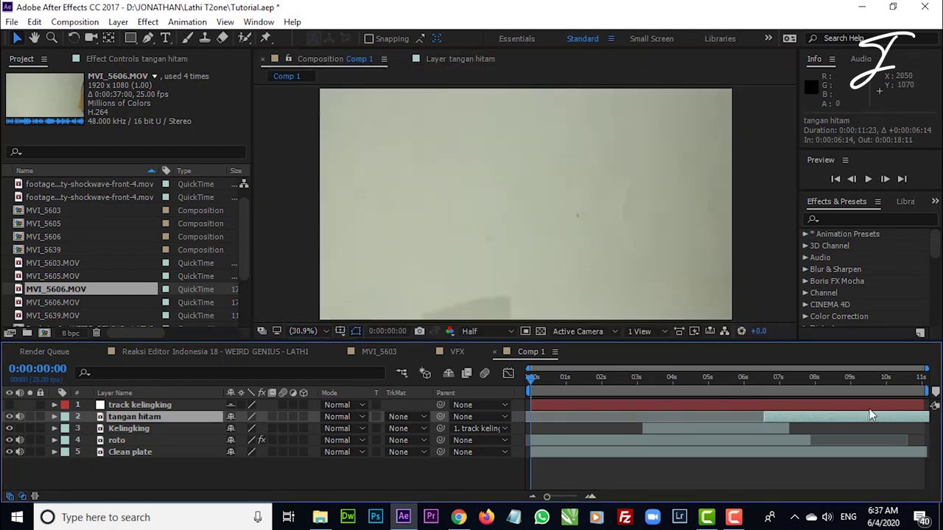
- Slide the tangan hitam layer bar so it starts later, around the 7-second mark
left_click(769, 379)
left_click_drag(793, 416, 854, 417)
left_click(779, 380)
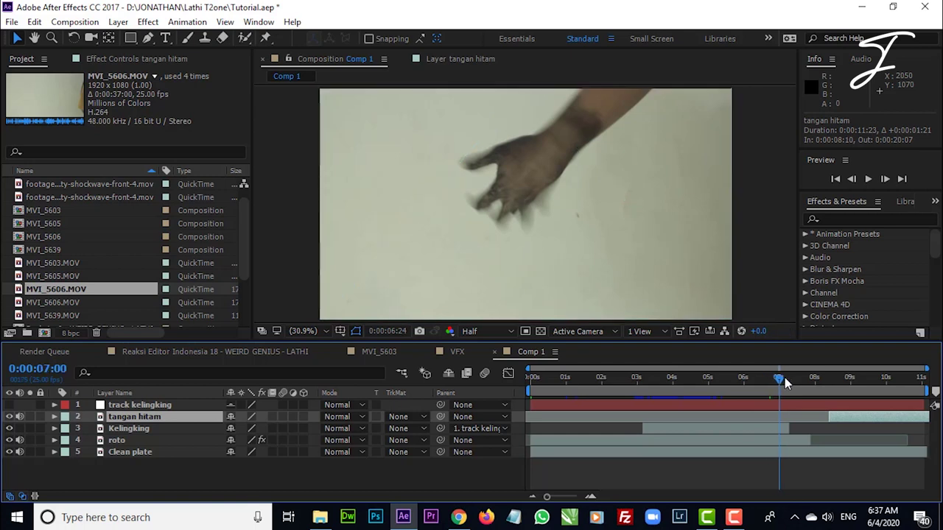
left_click_drag(786, 383, 790, 383)
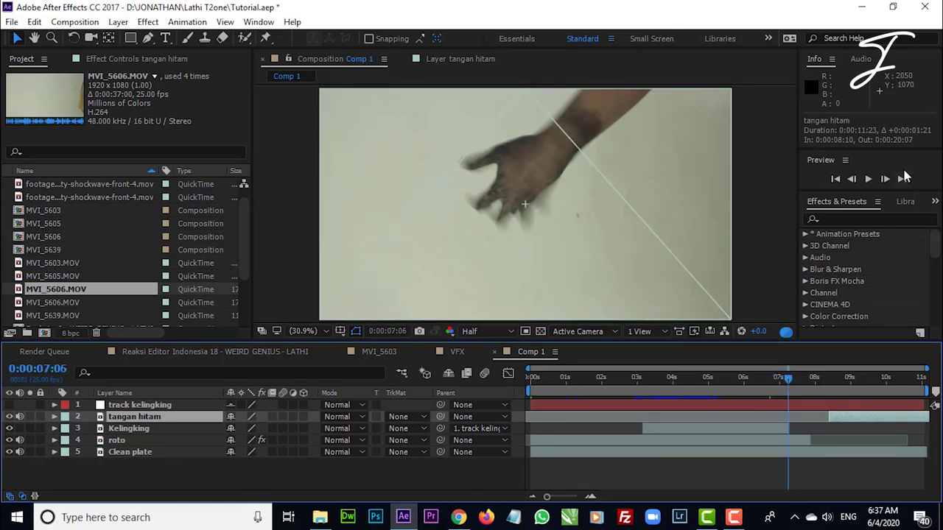
right_click(582, 170)
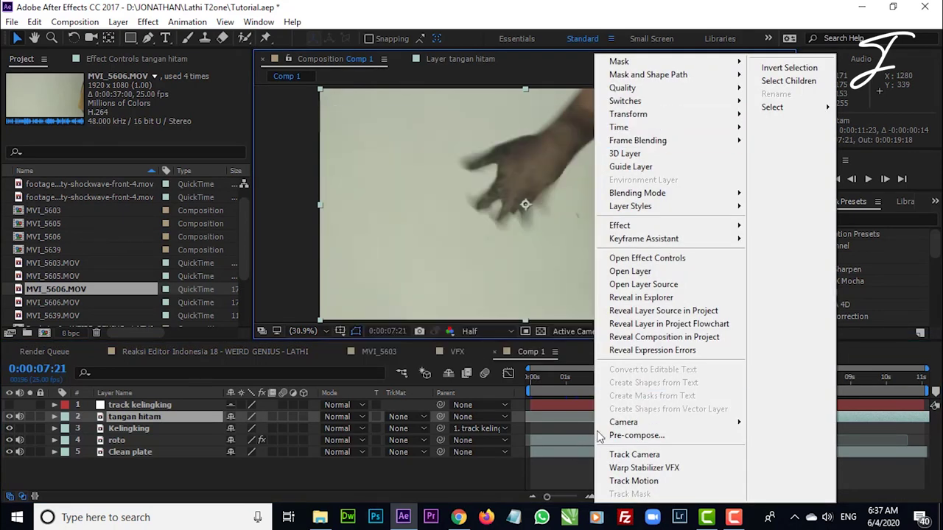
- Flip the tangan hitam hand layer horizontally with Transform > Flip Horizontal
key("Escape")
left_click(163, 415)
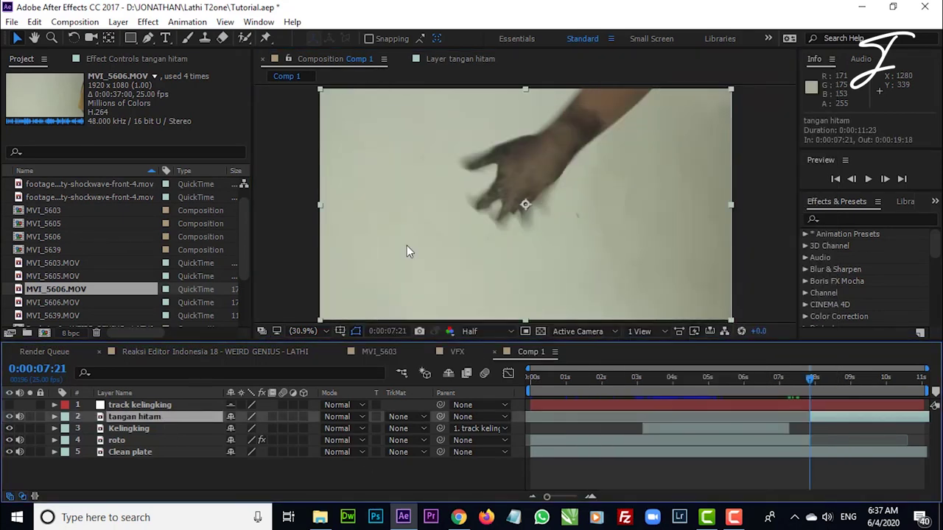
right_click(533, 145)
mouse_move(567, 114)
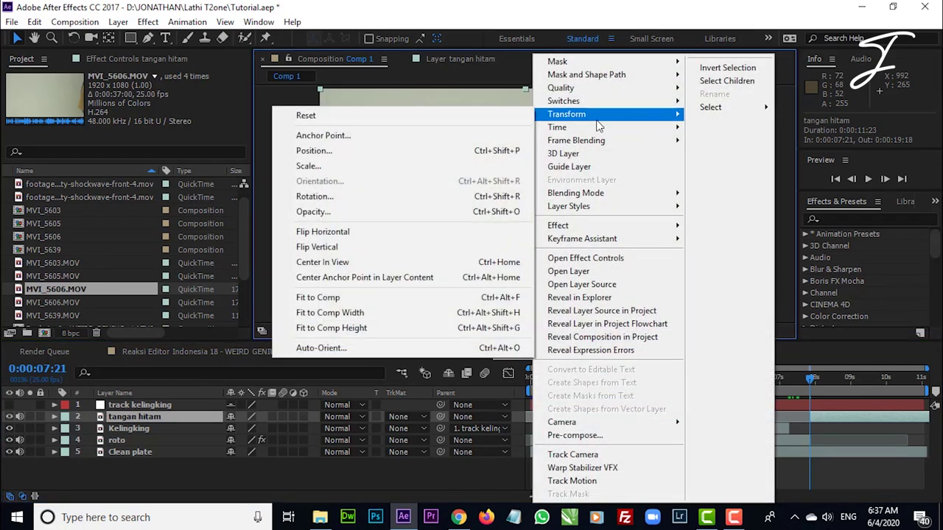
left_click(369, 233)
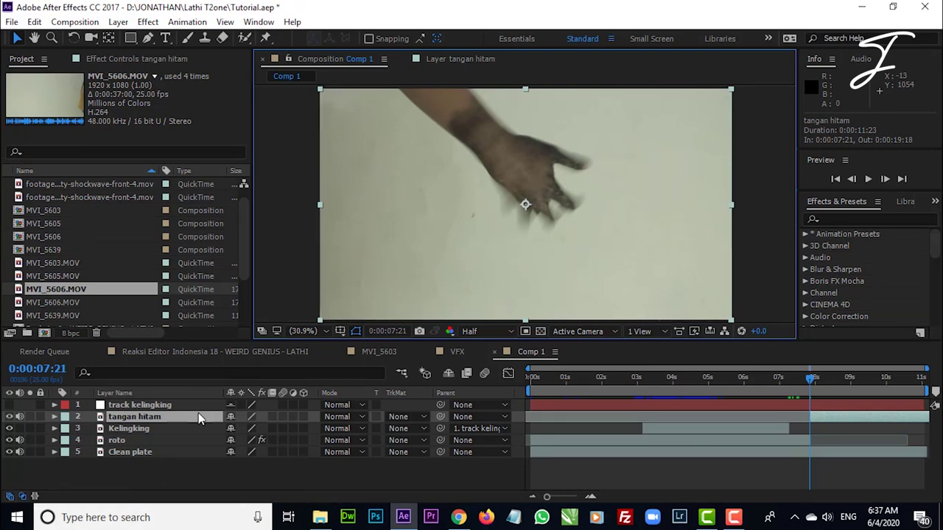
- Lower the tangan hitam hand layer's opacity to about 56%
key("t")
left_click_drag(235, 428, 205, 428)
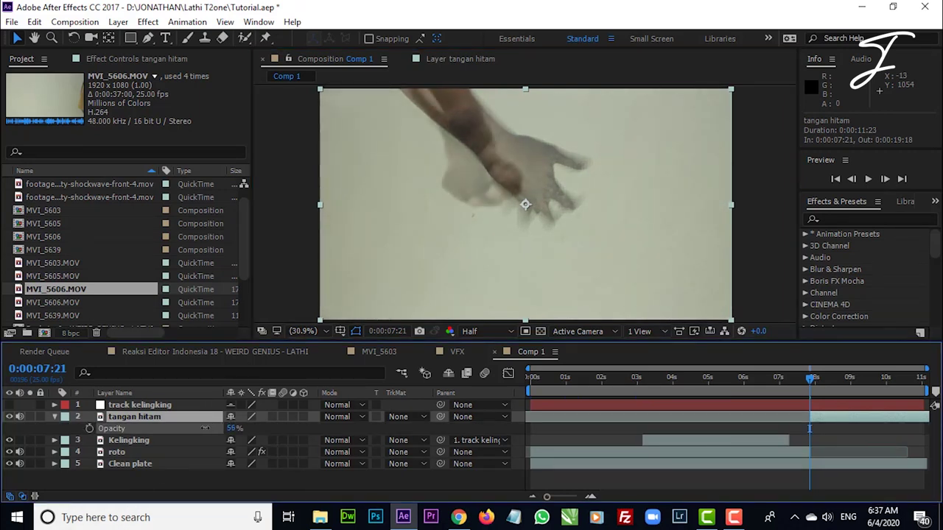
left_click(210, 416)
key("t")
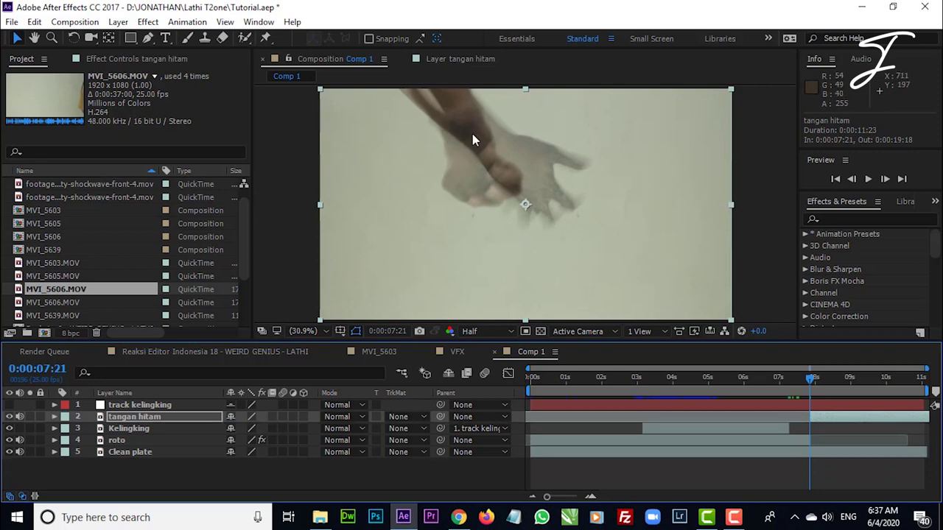
- Rotate the hand 29°, move it up-left, scale it to about 87%, and nudge it right
key("r")
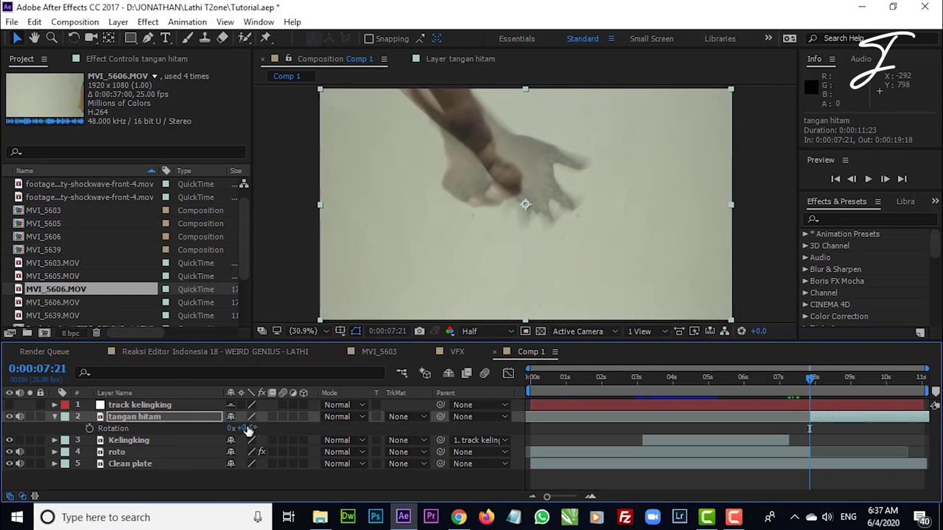
left_click_drag(248, 431, 270, 429)
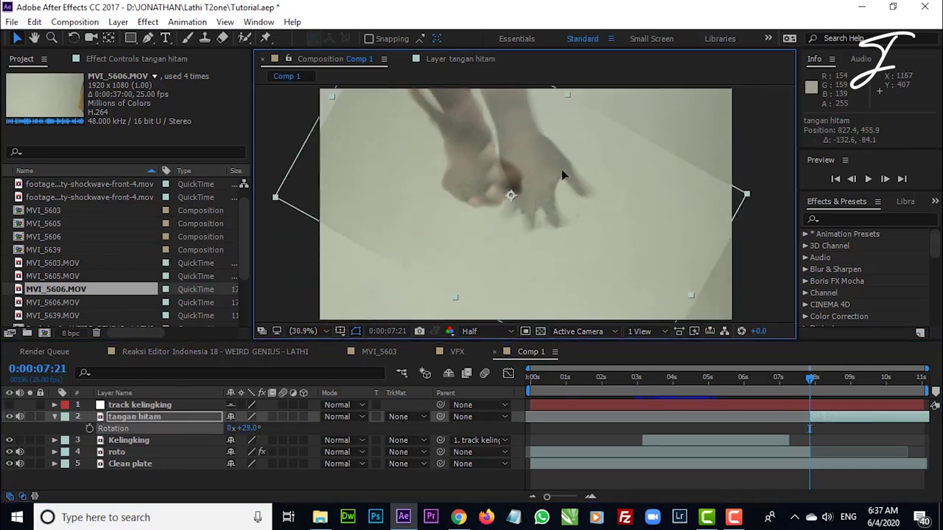
left_click_drag(561, 175, 528, 172)
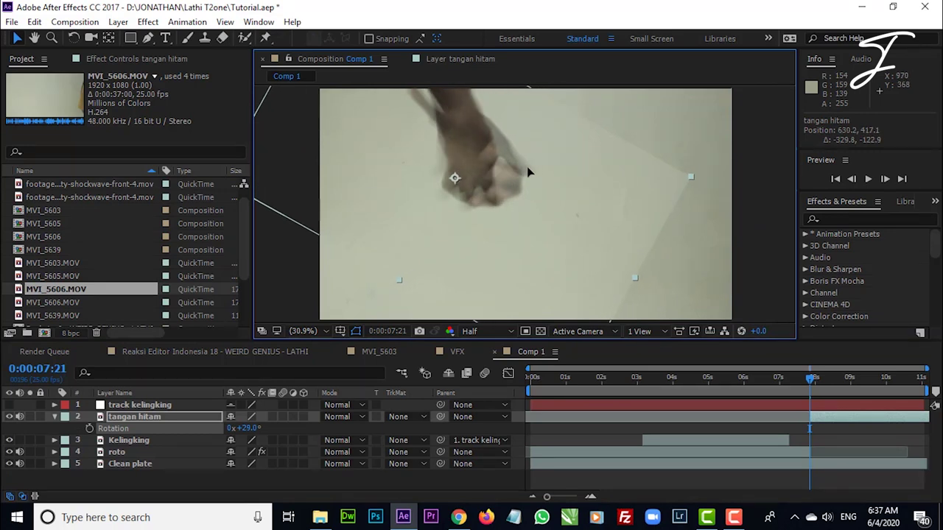
key("s")
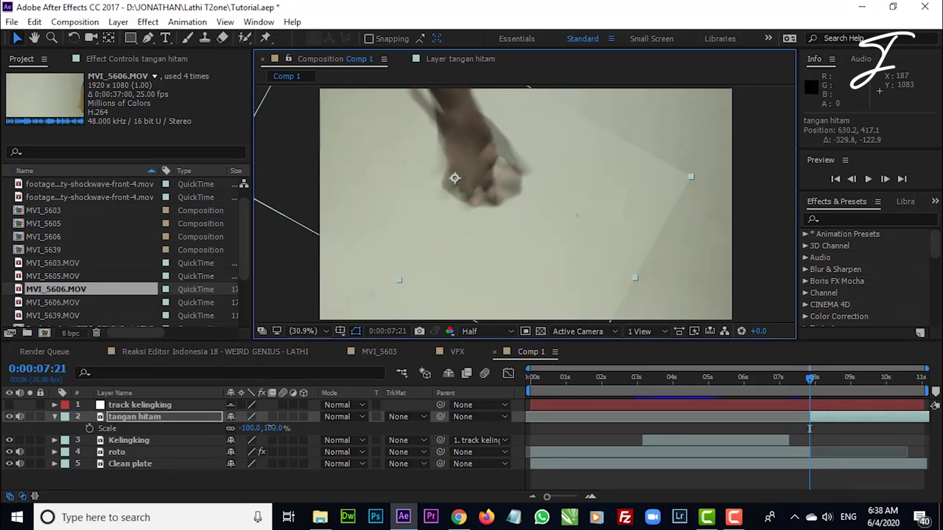
left_click_drag(266, 428, 263, 428)
left_click_drag(462, 258, 465, 257)
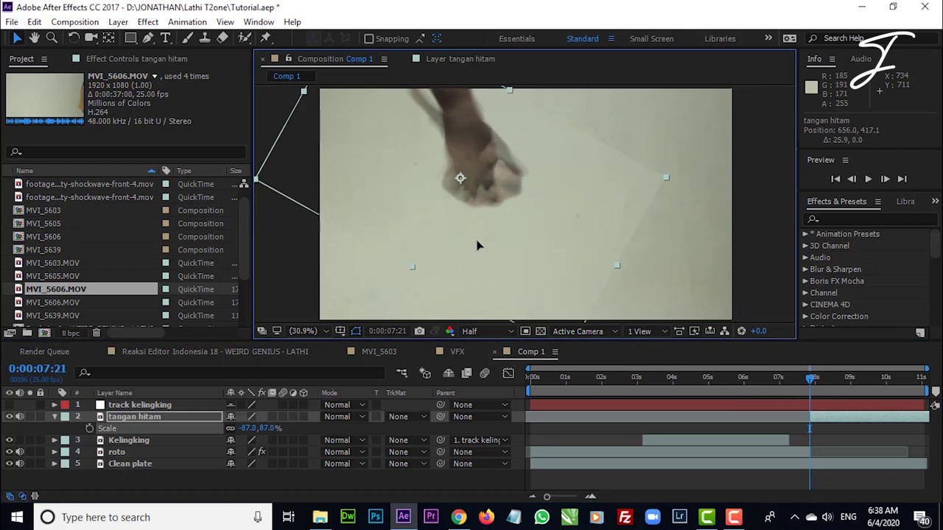
key("s")
- Compare against the track kelingking layer and check the hand in the composite
left_click(10, 405)
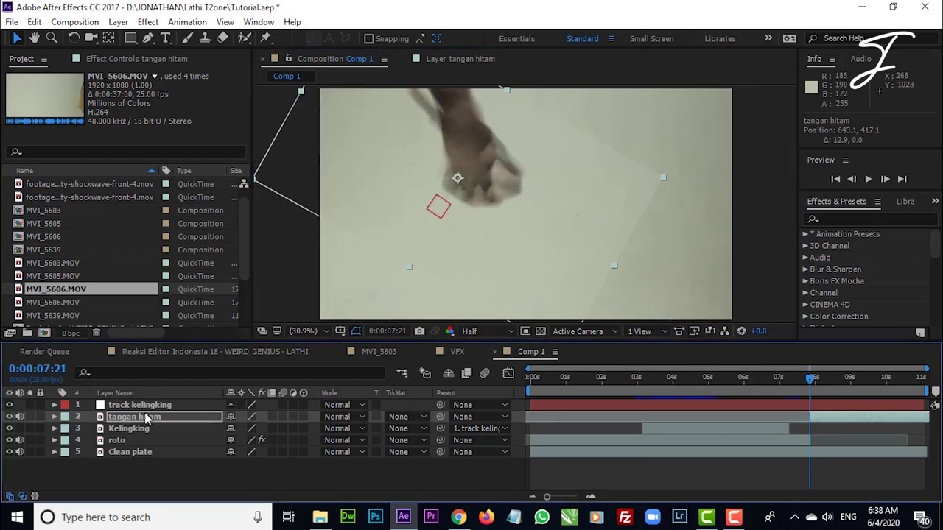
left_click(10, 406)
key("t")
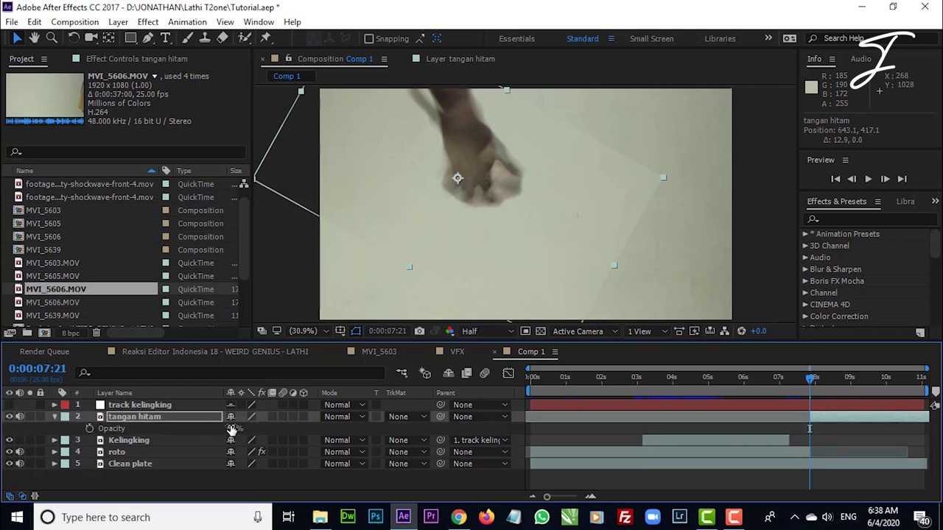
key("t")
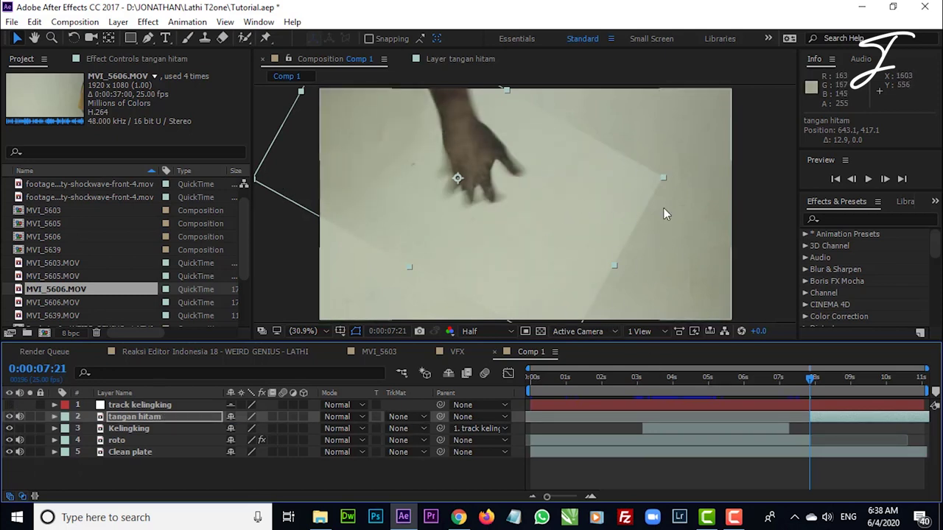
left_click(755, 169)
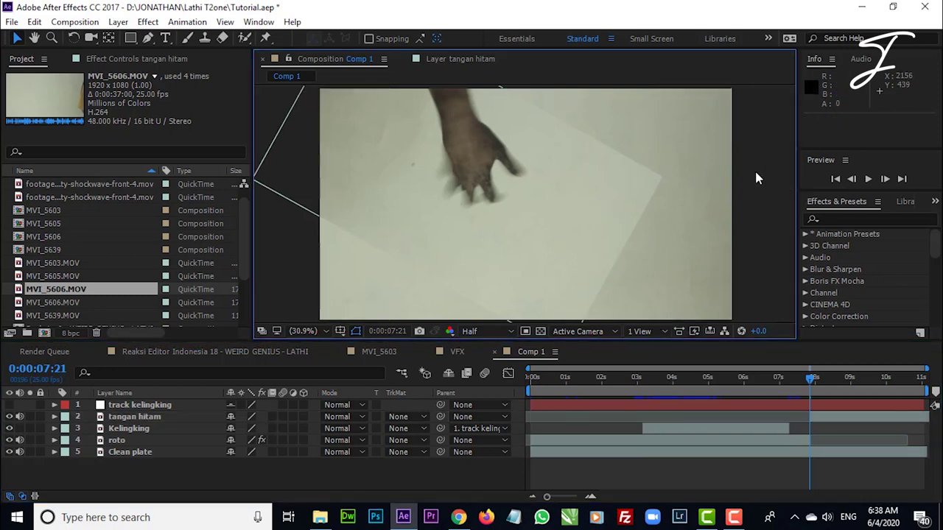
- Save the project and move the time indicator to 8:07, where the hand is blackened
left_click(605, 203)
type("curves")
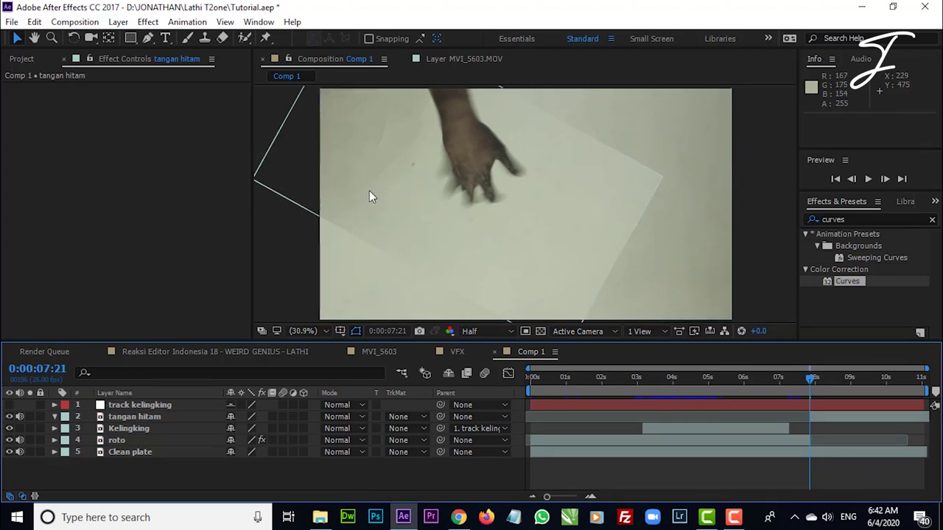
left_click(132, 38)
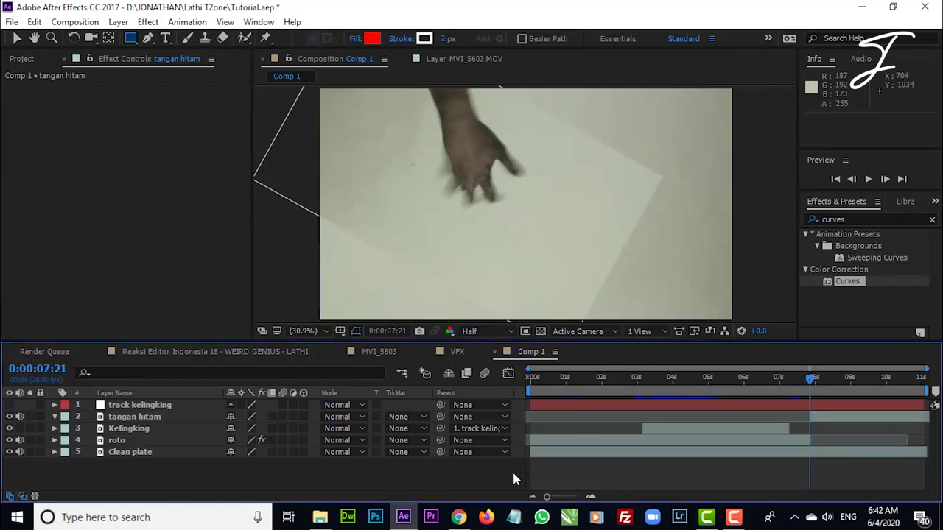
key("ctrl+s")
left_click(156, 418)
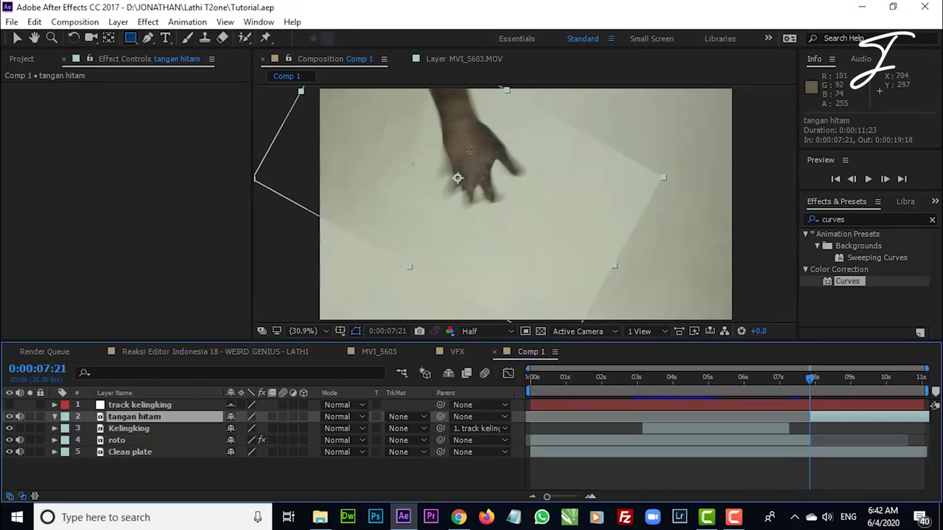
left_click_drag(824, 384, 827, 384)
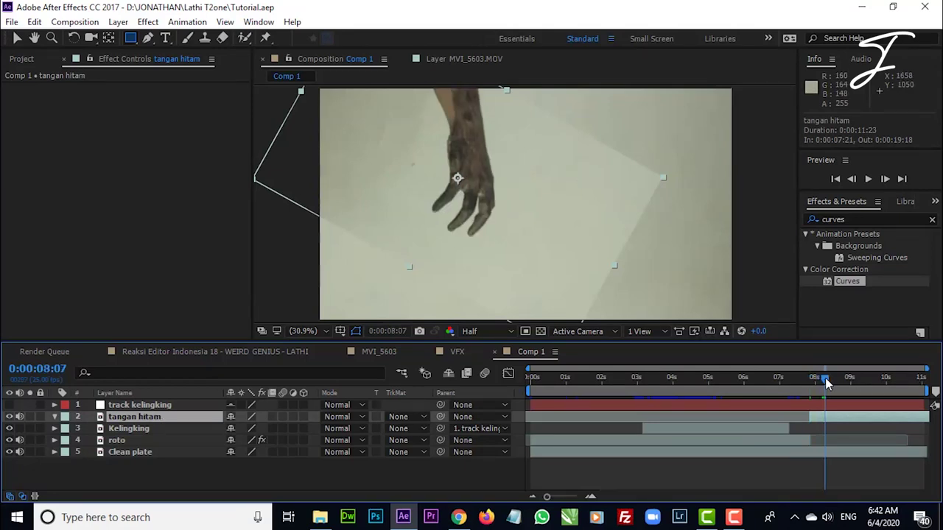
left_click(349, 487)
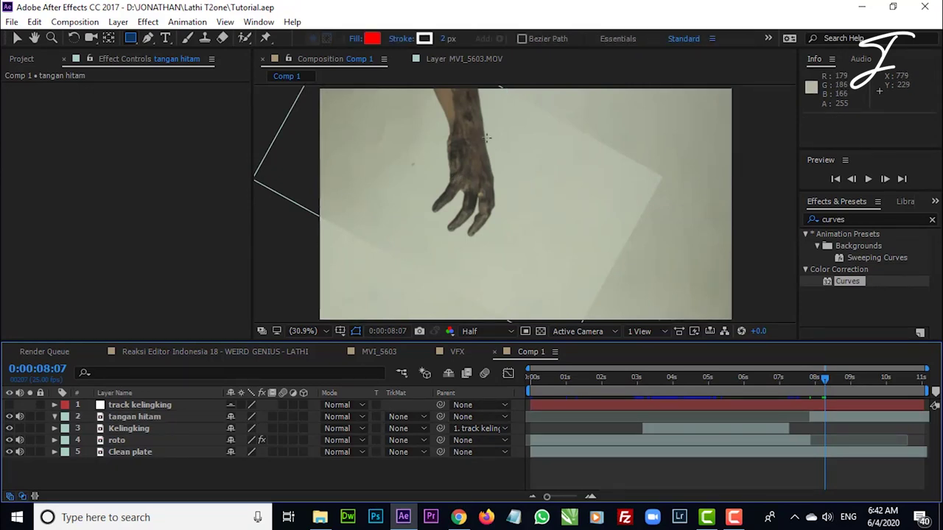
- Open tangan hitam in the Layer panel and paint a Roto Brush stroke along the forearm
double_click(151, 417)
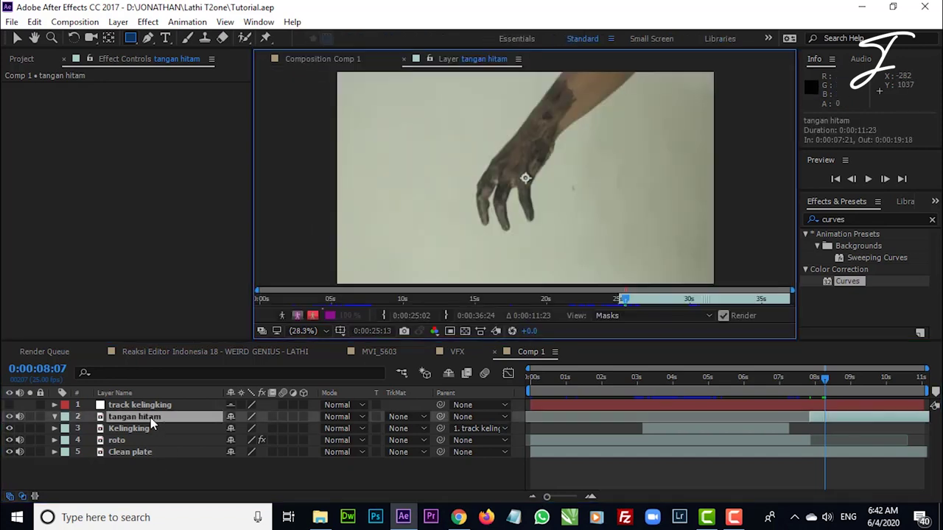
left_click(244, 38)
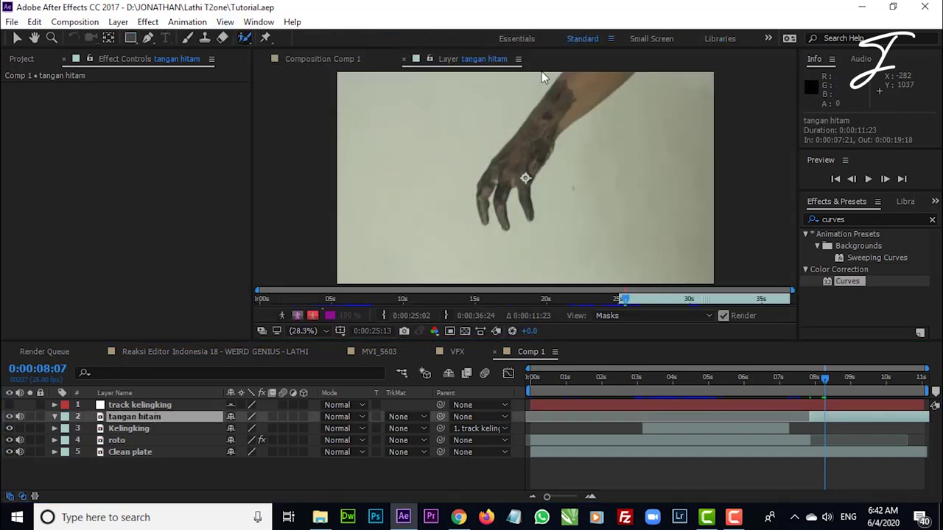
left_click_drag(606, 79, 560, 113)
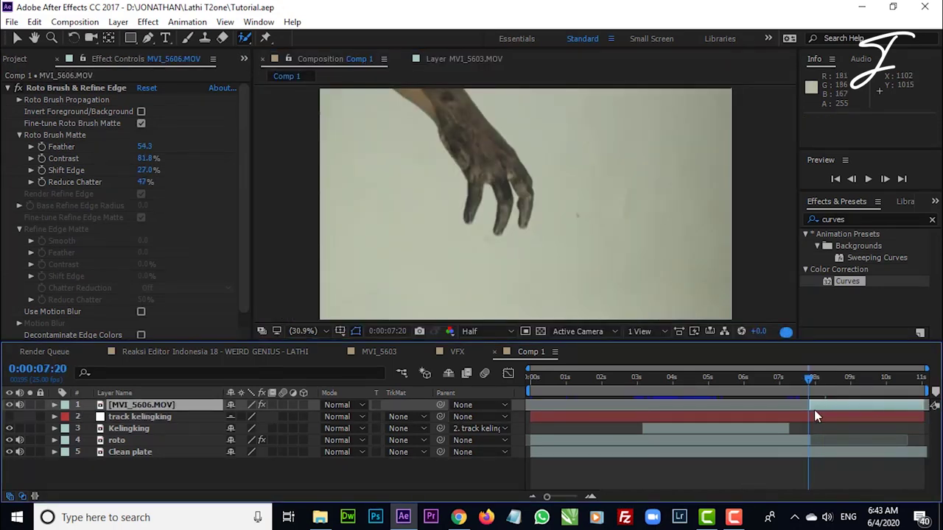
- Check the roto matte around 7:21, then apply Curves to the MVI_5606.MOV hand layer
left_click_drag(810, 379, 818, 382)
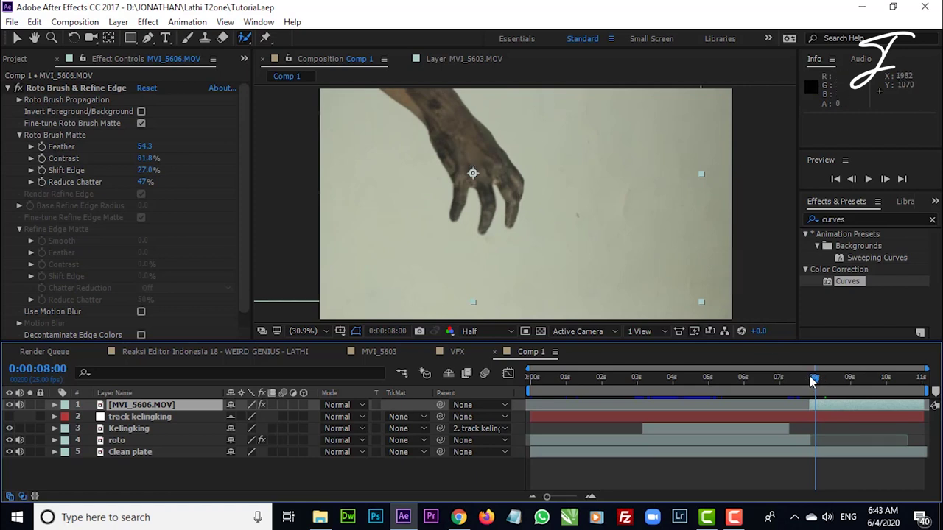
mouse_move(813, 381)
left_mouse_down()
mouse_move(848, 373)
mouse_move(825, 387)
mouse_move(850, 382)
mouse_move(837, 392)
left_mouse_up()
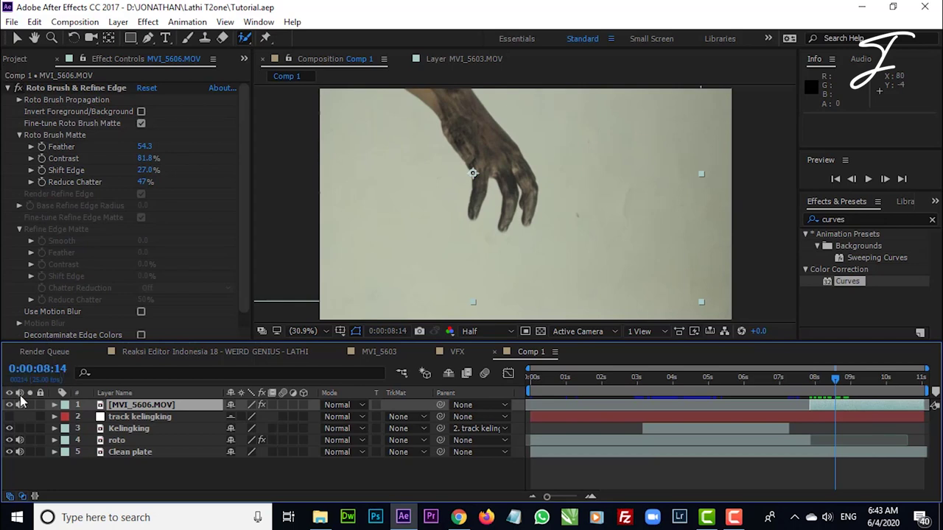
left_click(9, 451)
left_click(9, 452)
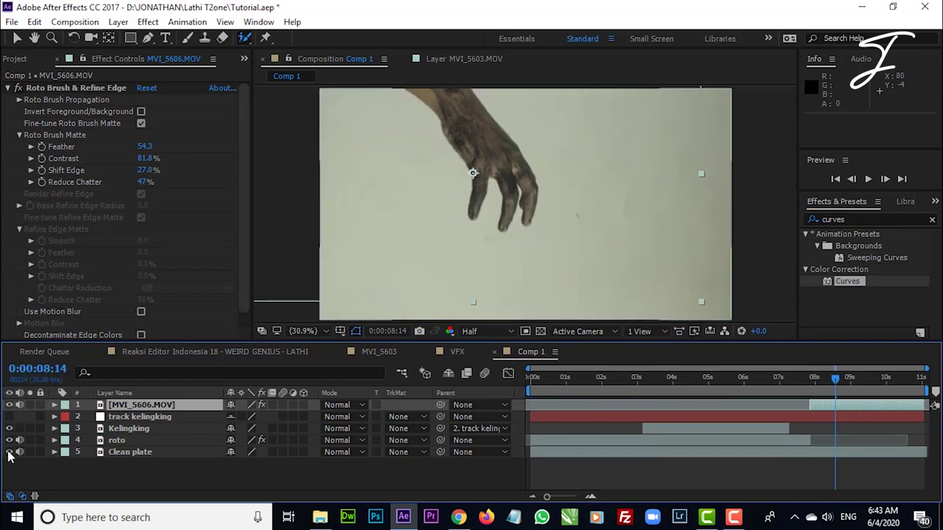
left_click(838, 379)
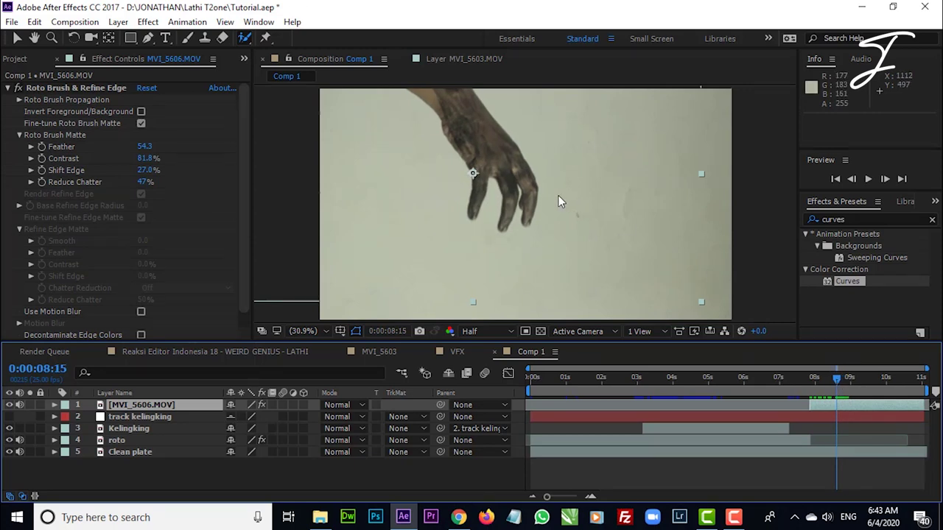
left_click(9, 88)
left_click_drag(847, 281, 107, 93)
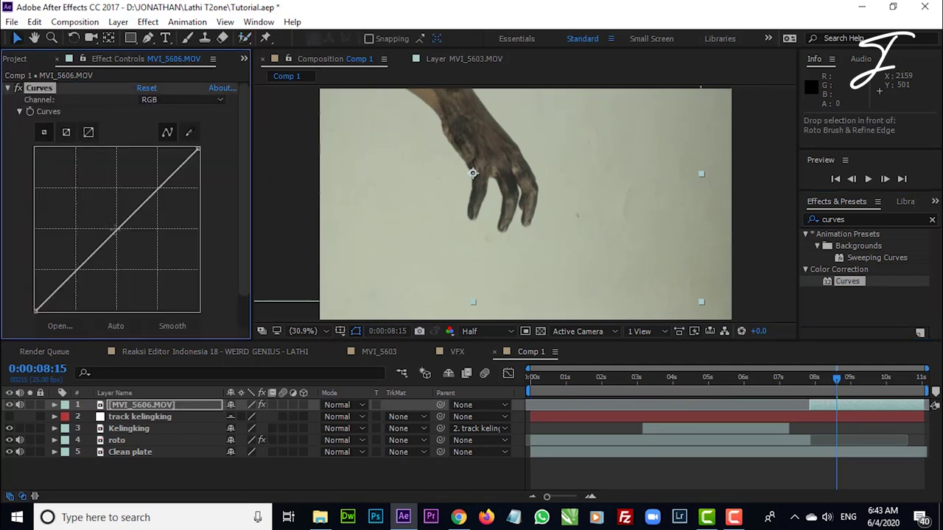
- Bend the Curves line sharply downward to darken the hand almost to black
left_click_drag(116, 230, 138, 259)
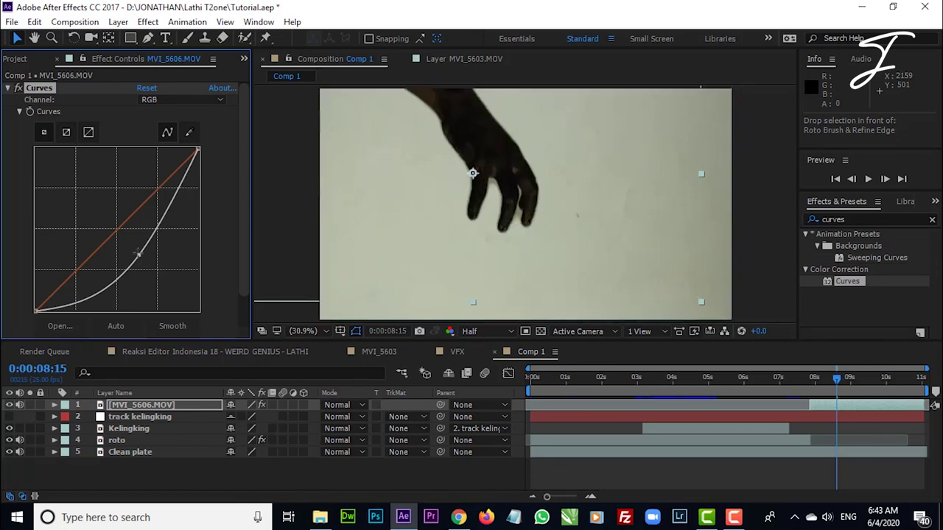
left_click_drag(137, 254, 118, 274)
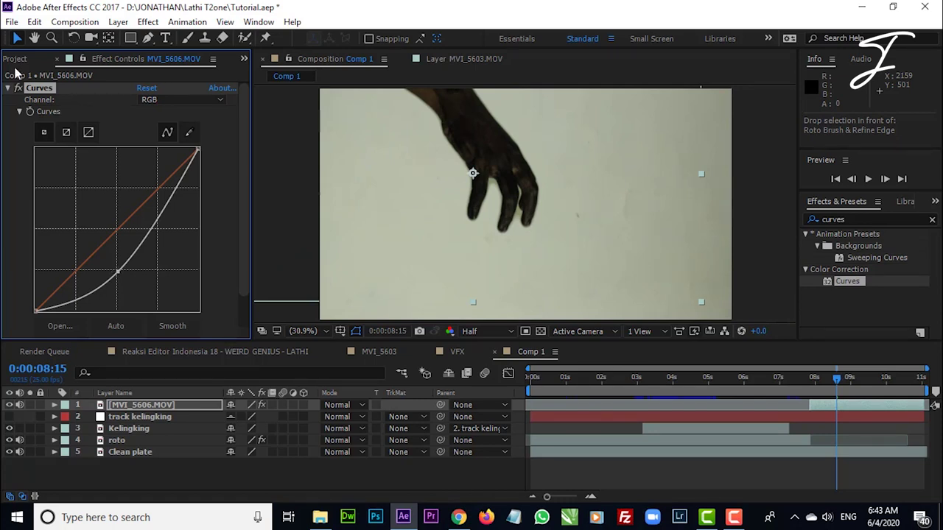
left_click(8, 87)
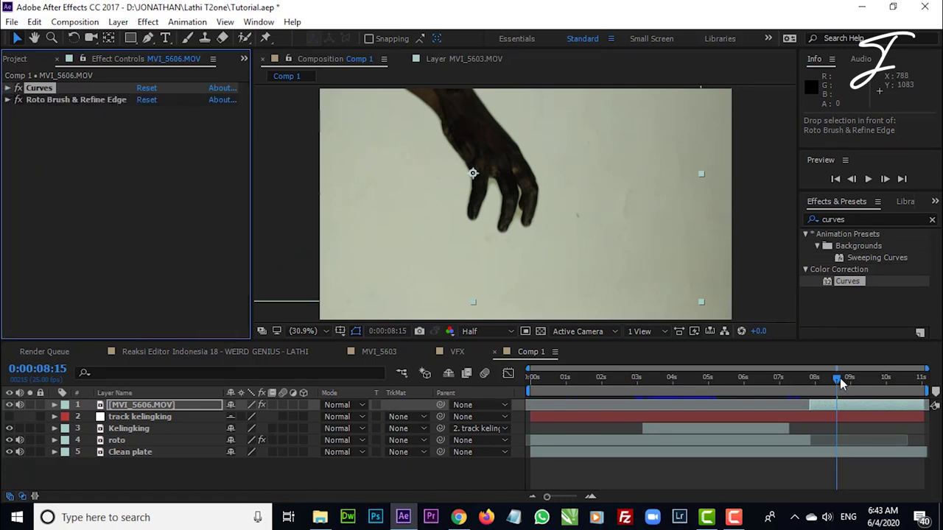
- Check the Reaksi Editor Indonesia 18 reference comp, then switch to the VFX composition
left_click(186, 351)
left_click_drag(793, 383, 849, 386)
left_click(530, 351)
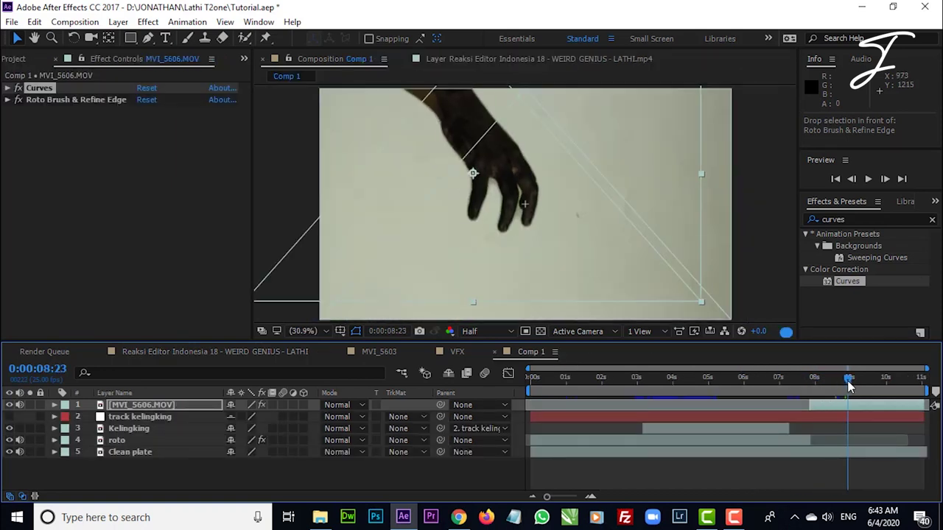
left_click(458, 354)
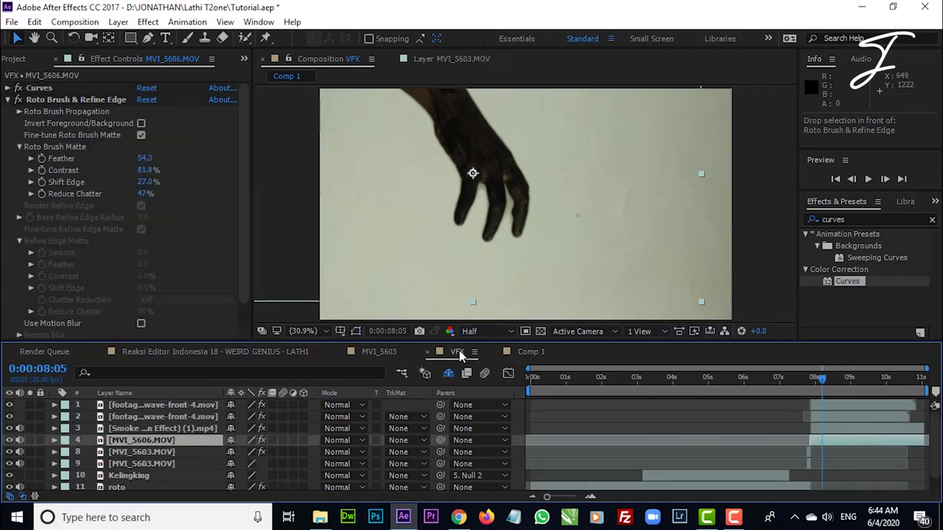
- Search YouTube for 'smoke shockwave green screen', browse the results, and start a new tab
left_click(458, 518)
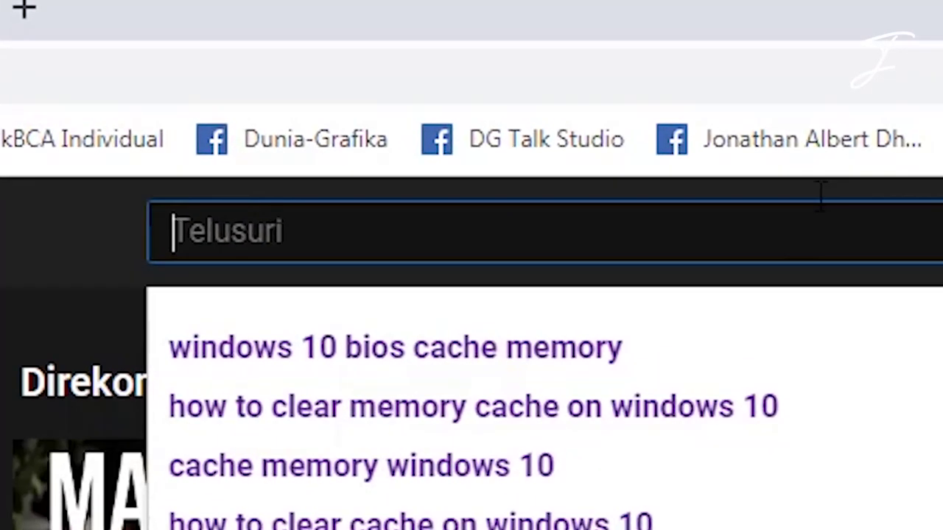
type("smoke")
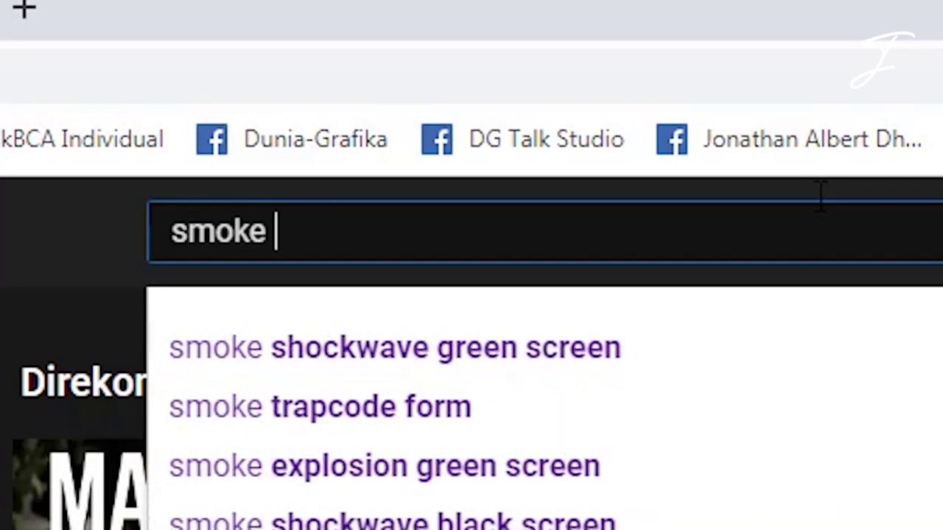
key("Down")
key("Return")
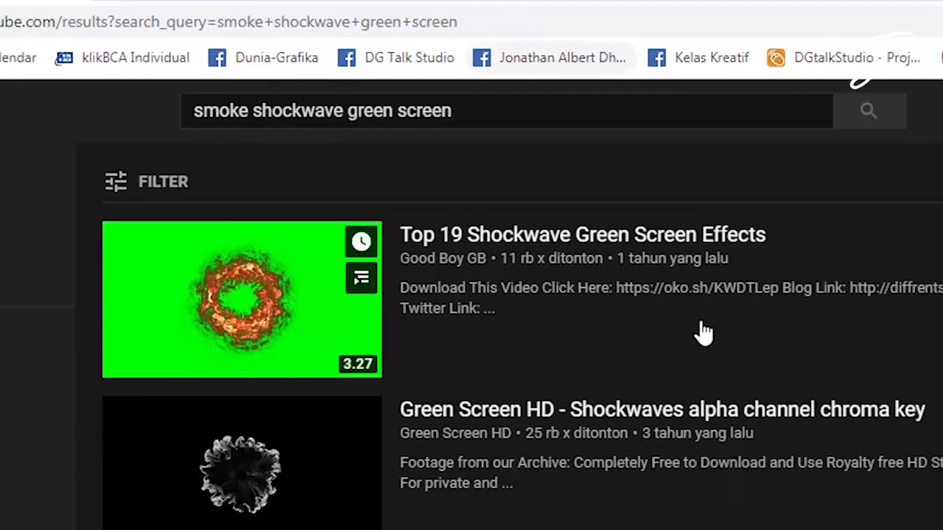
scroll(704, 333, "down", 3)
scroll(445, 337, "down", 4)
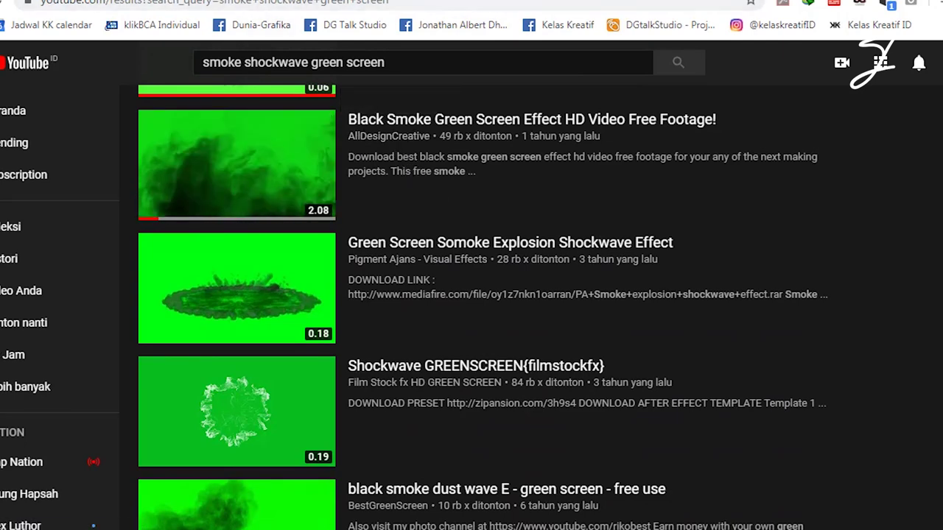
key("ctrl+t")
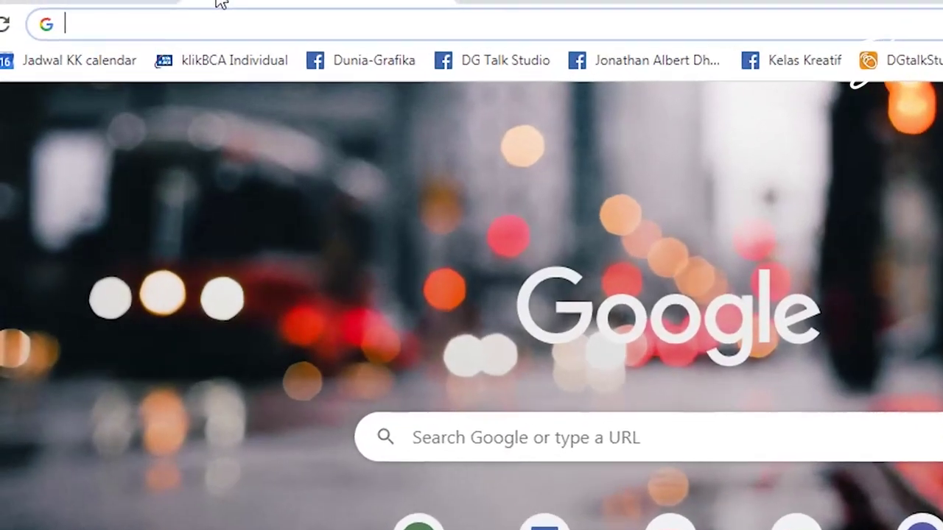
- Go to productioncrate.com and open its Dust & Smoke category
type("rpo")
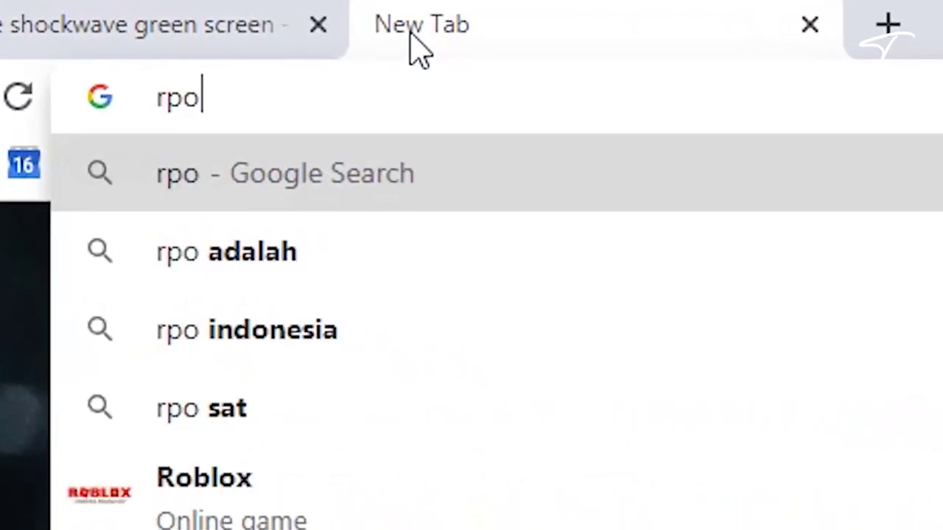
key("BackSpace")
key("BackSpace")
key("BackSpace")
type("pro")
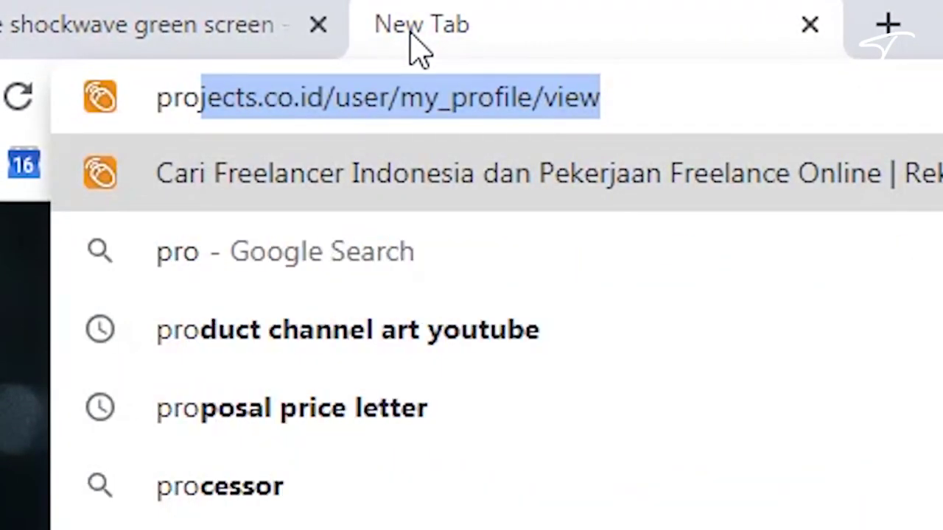
type("ductioncrate.com")
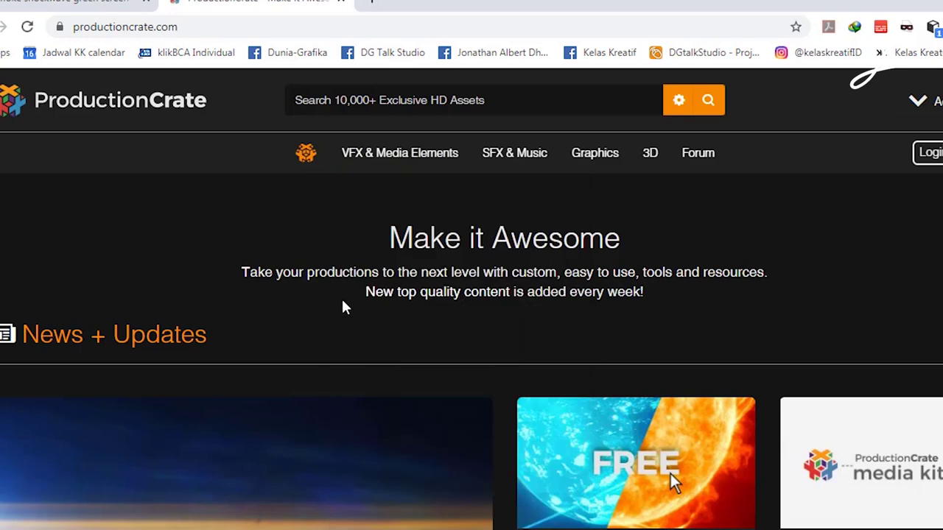
mouse_move(399, 153)
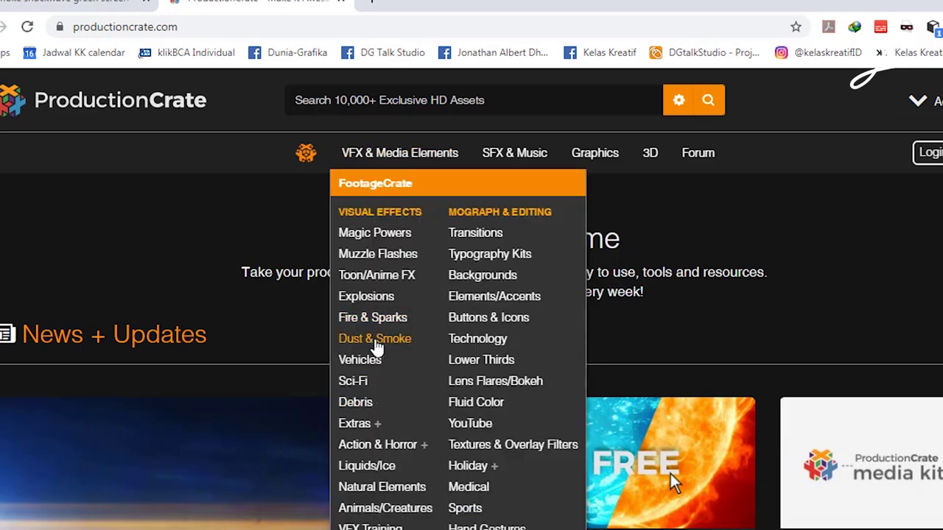
left_click(377, 345)
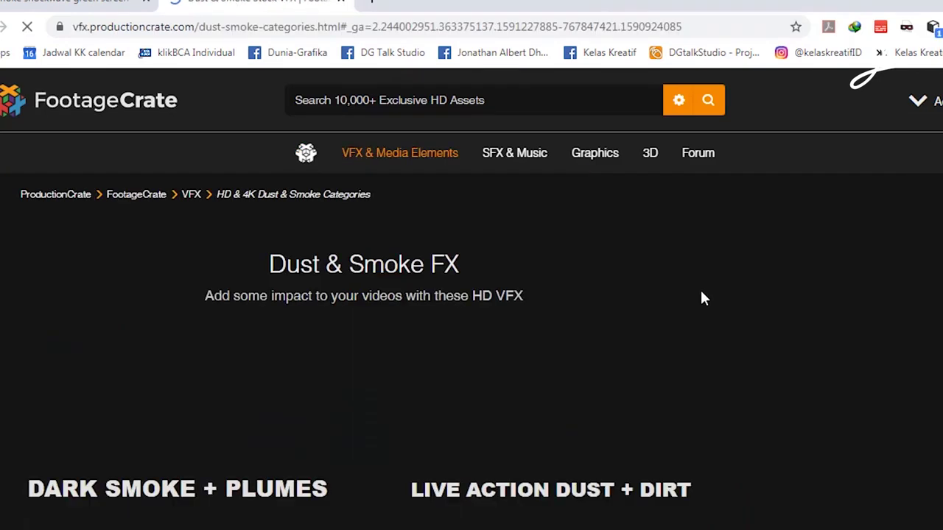
- Browse the Shockwaves collection with pro-only clips hidden from the results
scroll(540, 390, "down", 5)
scroll(540, 391, "down", 5)
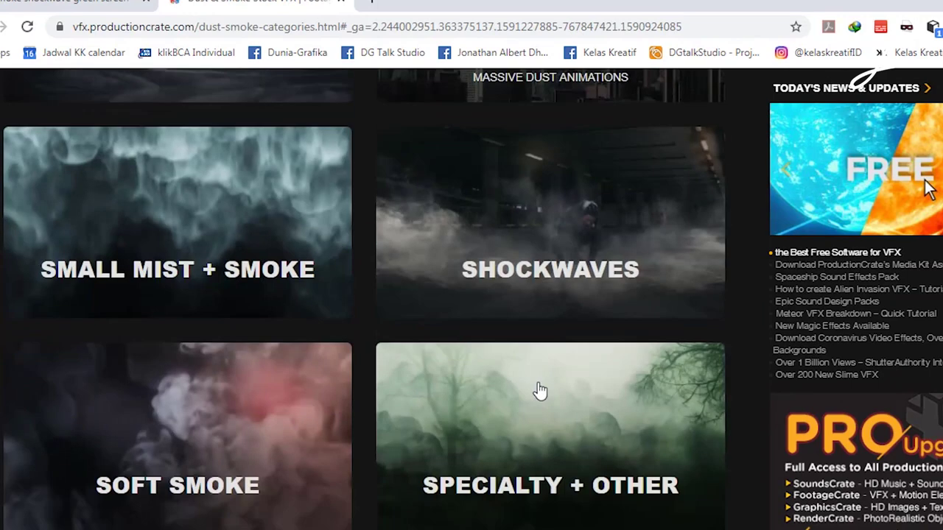
left_click(576, 243)
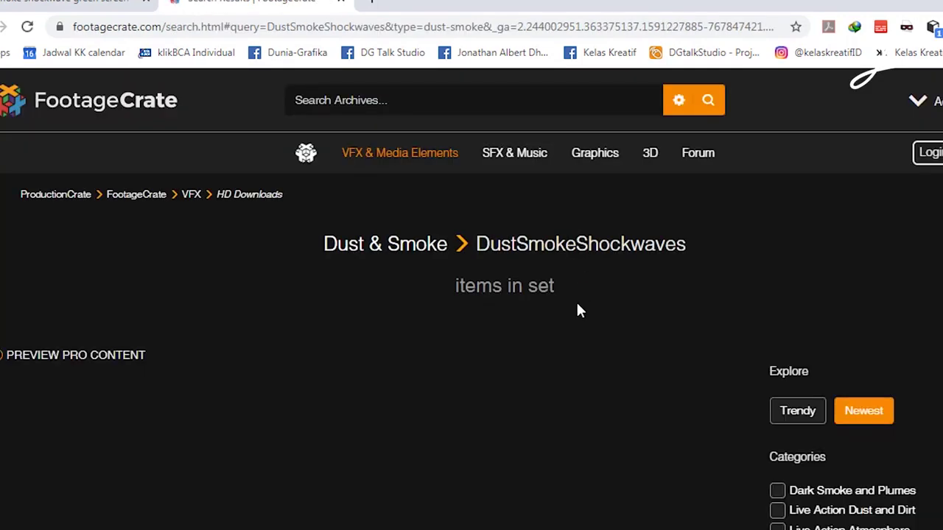
scroll(442, 299, "down", 1)
left_click(3, 274)
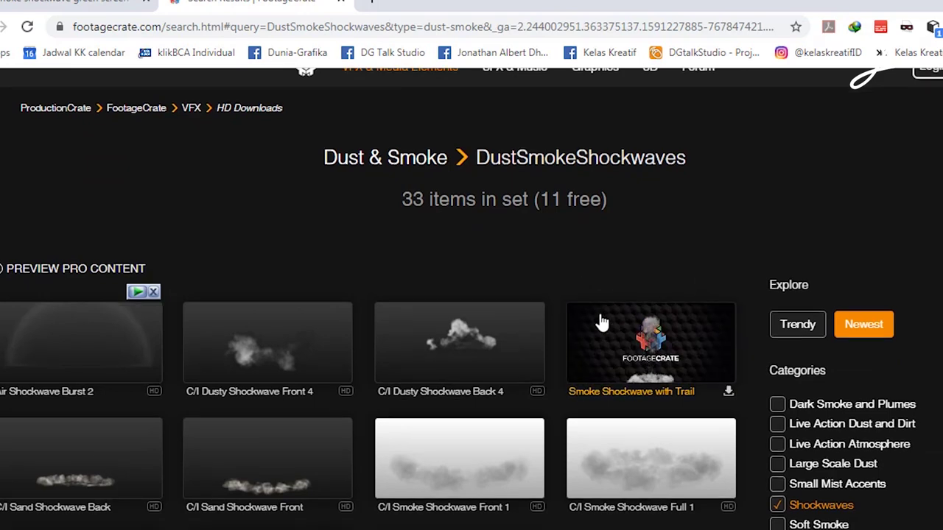
scroll(602, 322, "down", 2)
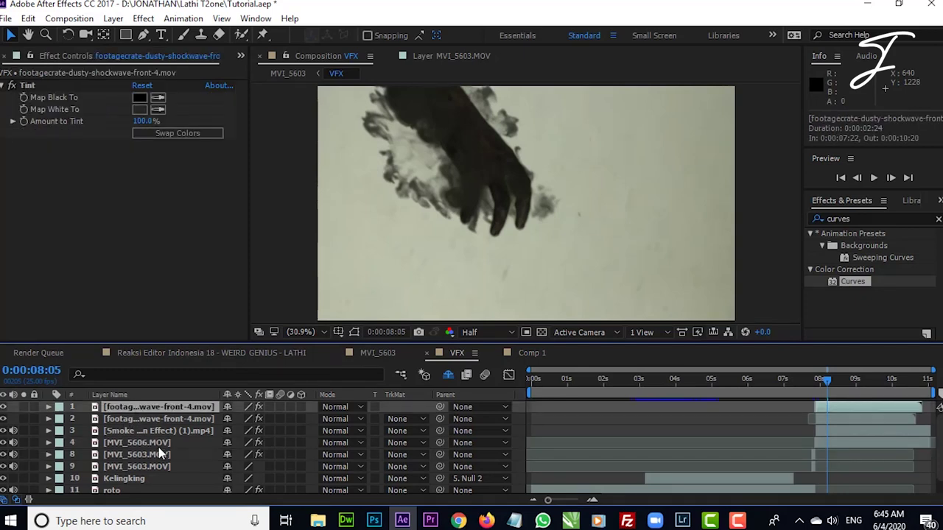
- Copy the two shockwave layers and Smoke layer from VFX into Comp 1, then save
left_click(169, 434, "shift")
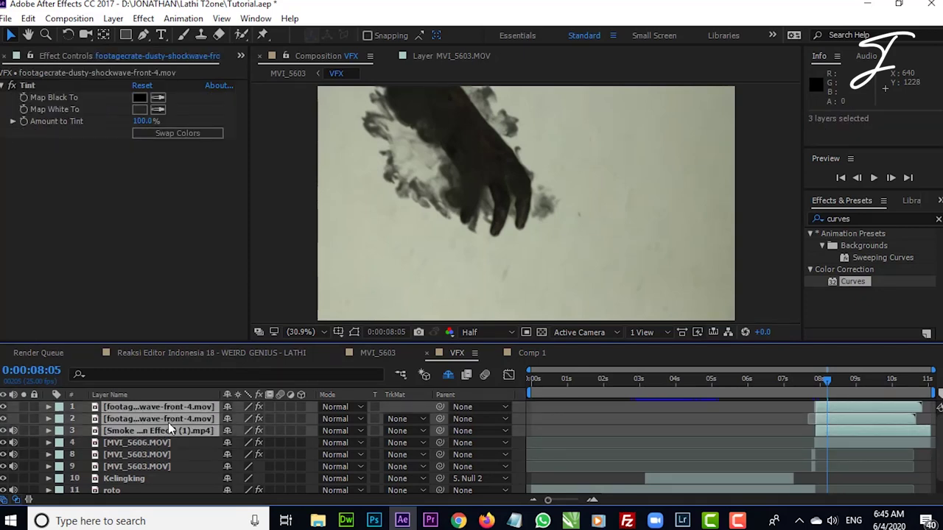
key("ctrl+c")
left_click(532, 353)
key("ctrl+v")
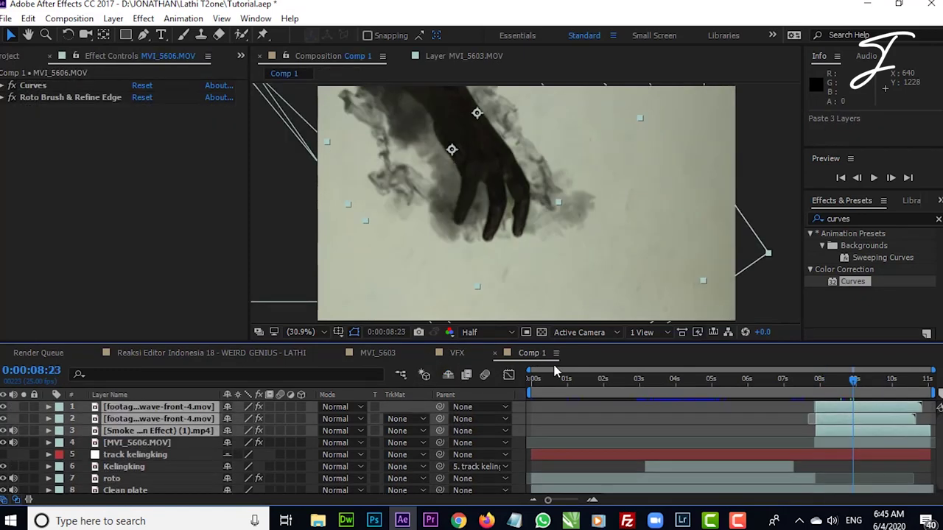
key("ctrl+s")
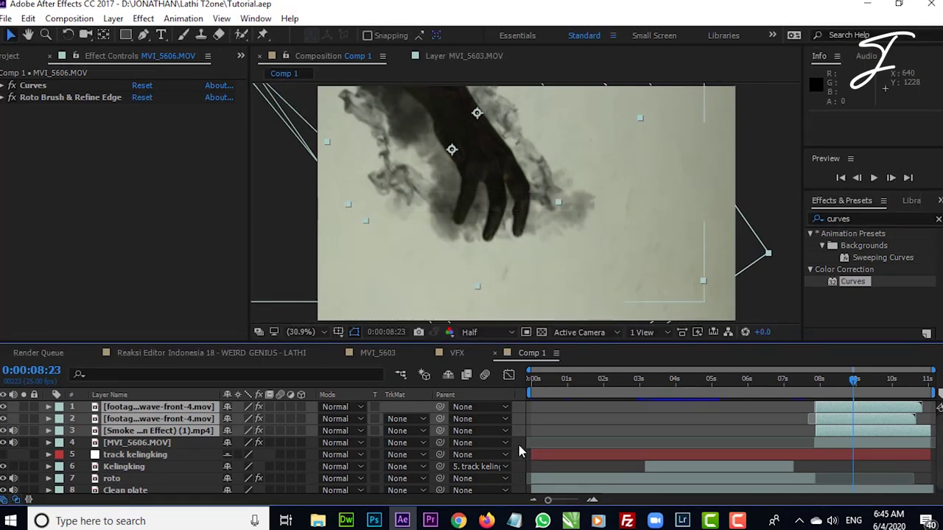
- Step back a few frames and select the top dusty shockwave clip layer
key("F2")
left_click_drag(858, 383, 849, 382)
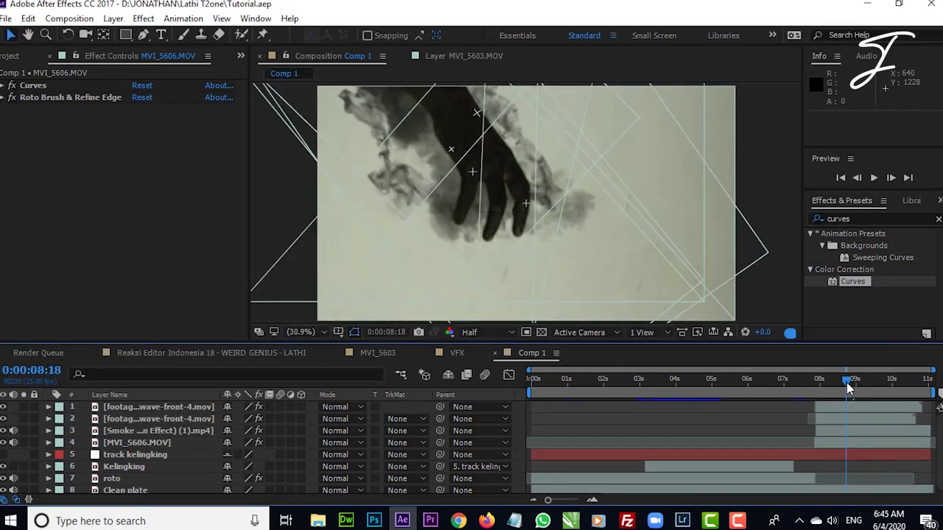
left_click(201, 409)
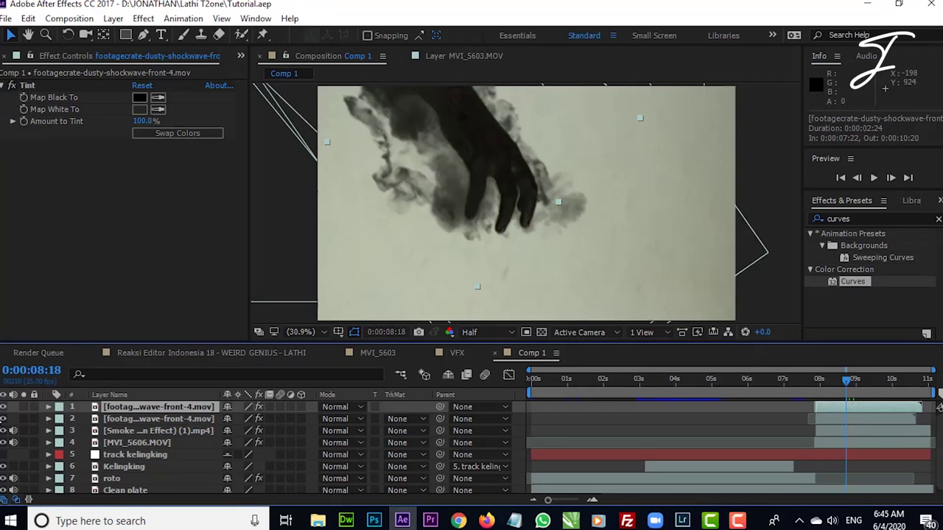
- Compare the look with the shockwave Tint and the Smoke layer toggled off and on
left_click(12, 86)
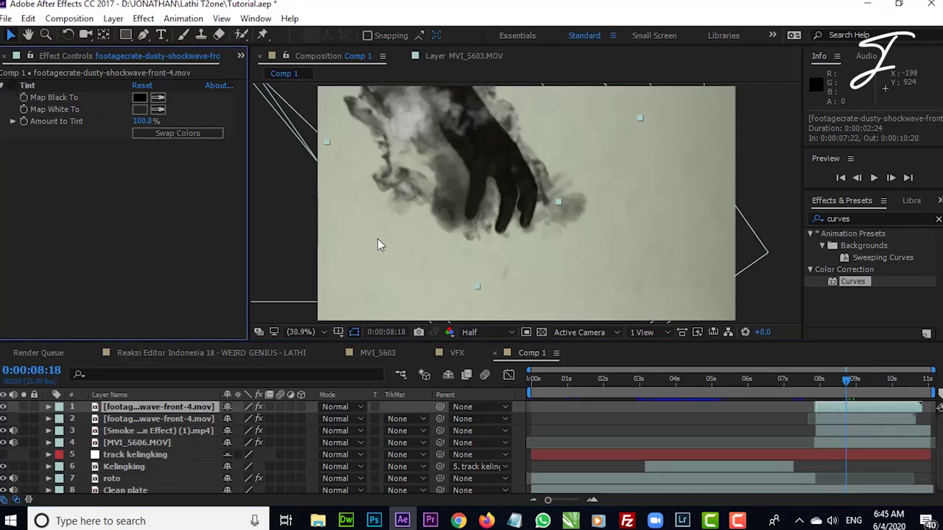
left_click(5, 431)
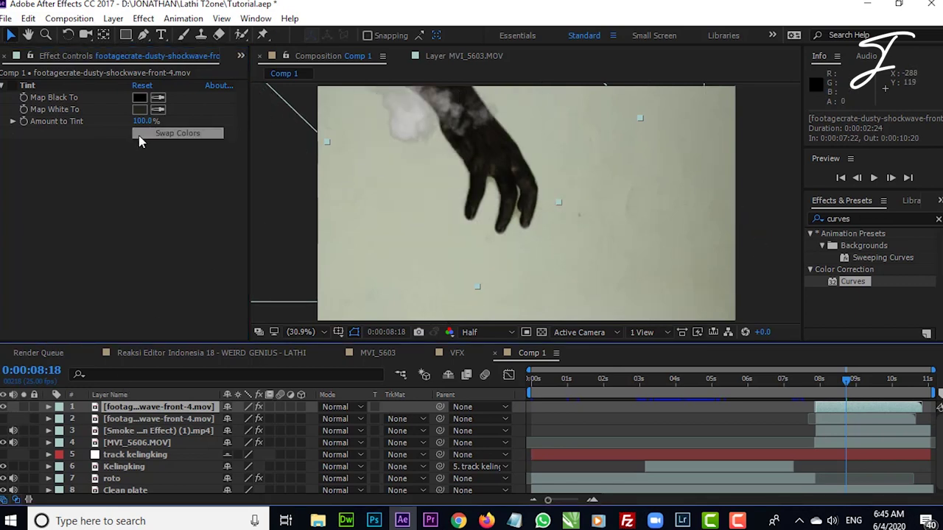
left_click(12, 85)
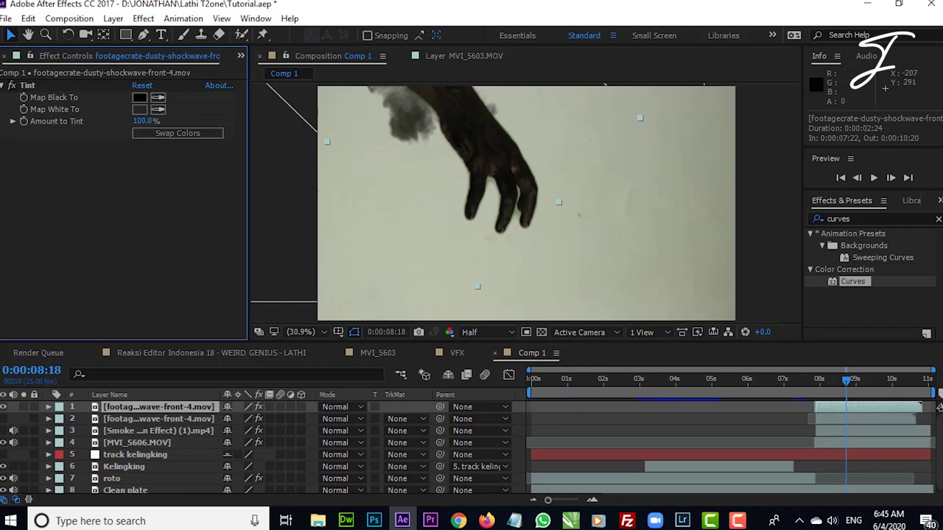
key("Page_Up")
key("Page_Up")
left_click(3, 430)
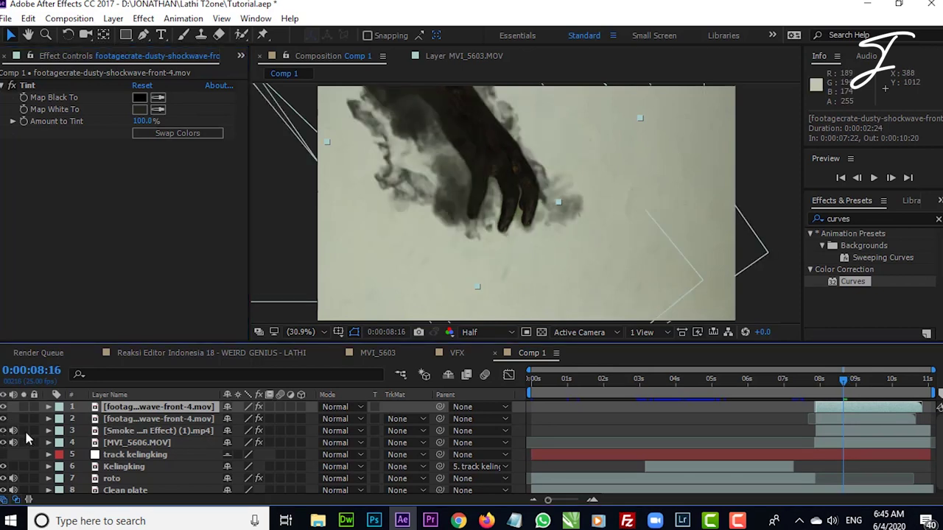
- Save, preview the smoke around nine seconds, and open the Reaksi Editor Indonesia 18 composition
left_click(867, 383)
left_click_drag(866, 383, 851, 391)
key("ctrl+s")
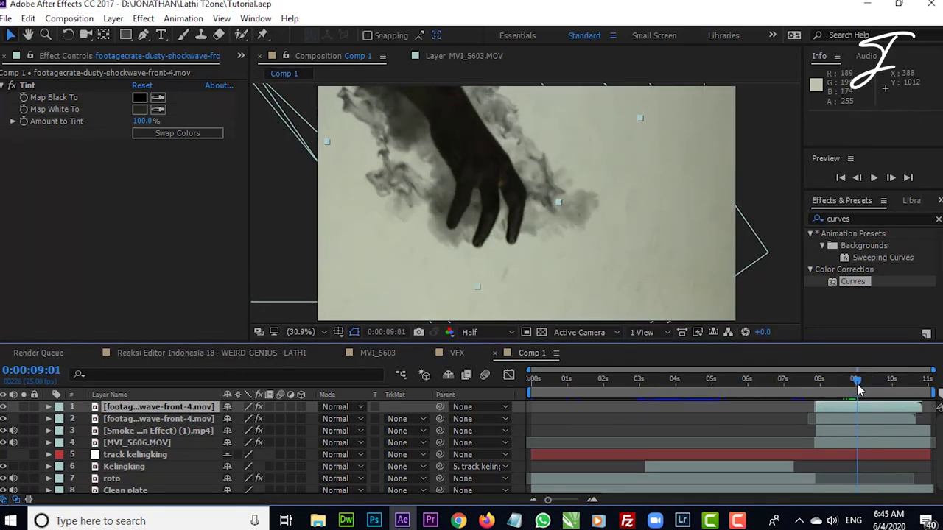
left_click_drag(851, 391, 863, 381)
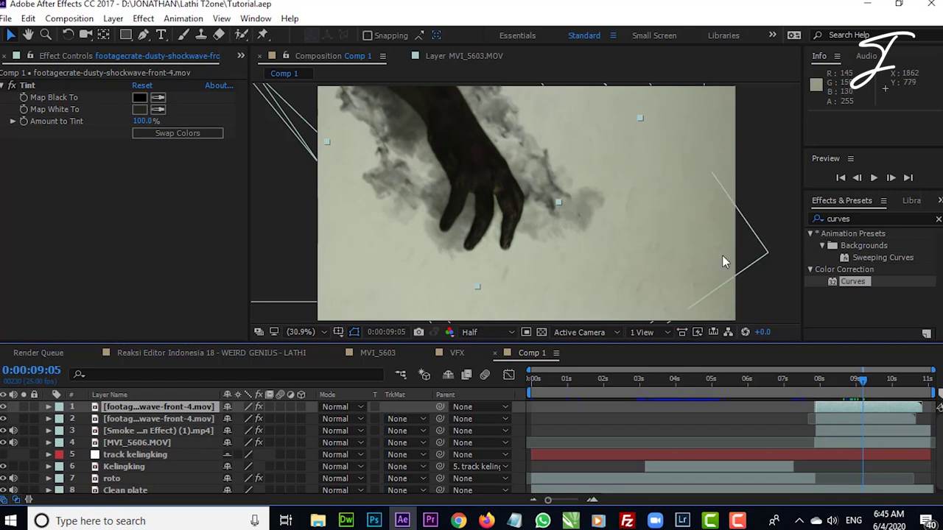
left_click_drag(852, 387, 873, 392)
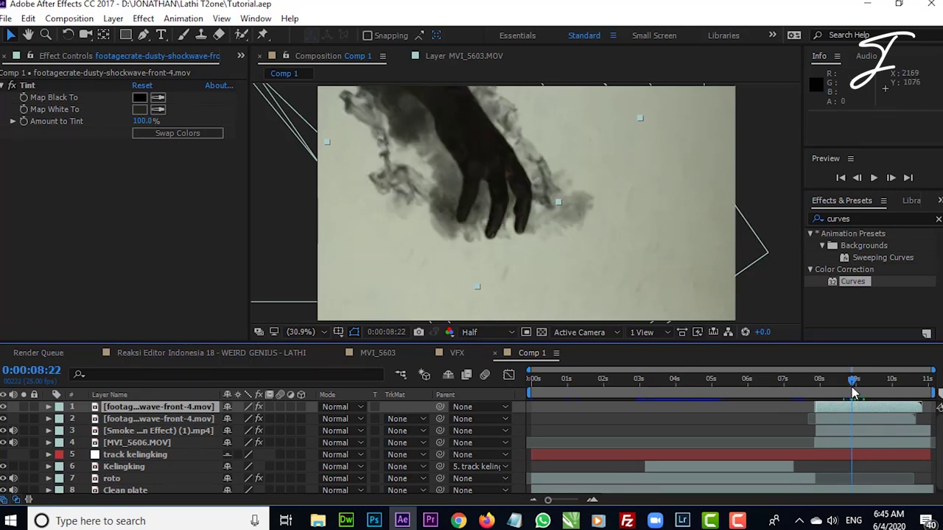
left_click(826, 388)
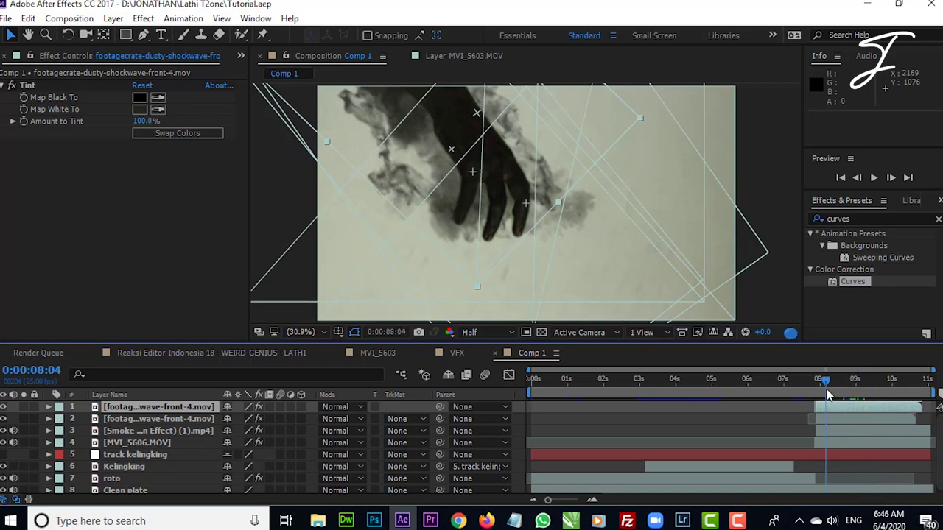
left_click(184, 353)
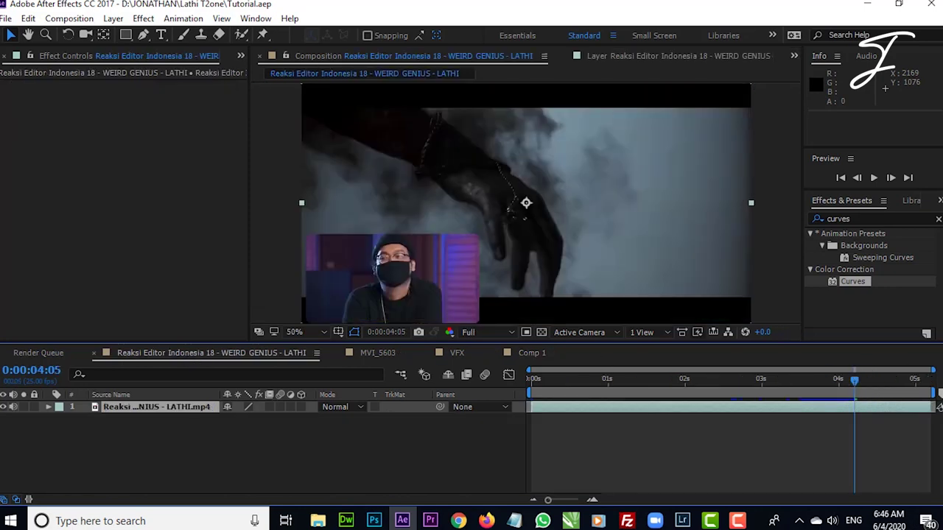
- Scrub the reference shot around four seconds to study the smoky hand, then return to Comp 1
left_click_drag(857, 389, 815, 385)
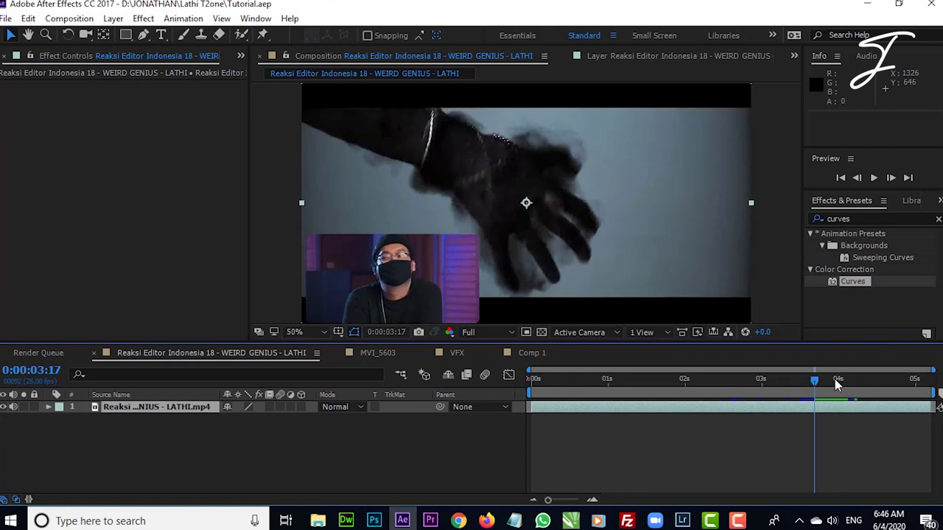
left_click(811, 385)
left_click_drag(810, 388, 815, 388)
left_click_drag(820, 385, 866, 382)
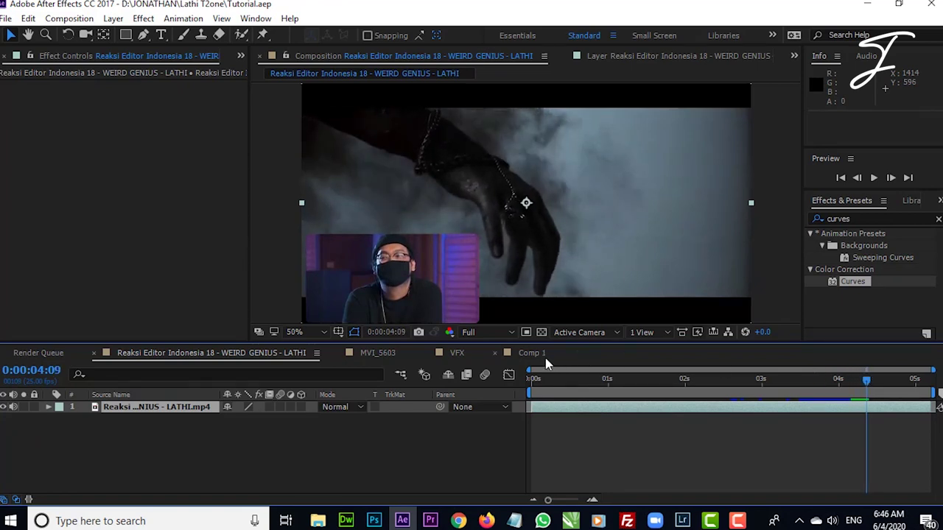
left_click_drag(866, 380, 839, 380)
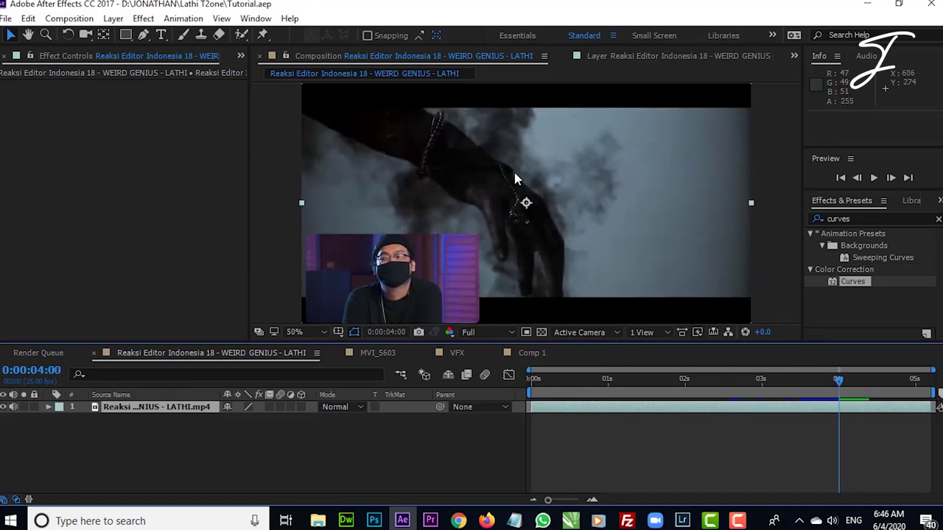
left_click_drag(817, 387, 839, 386)
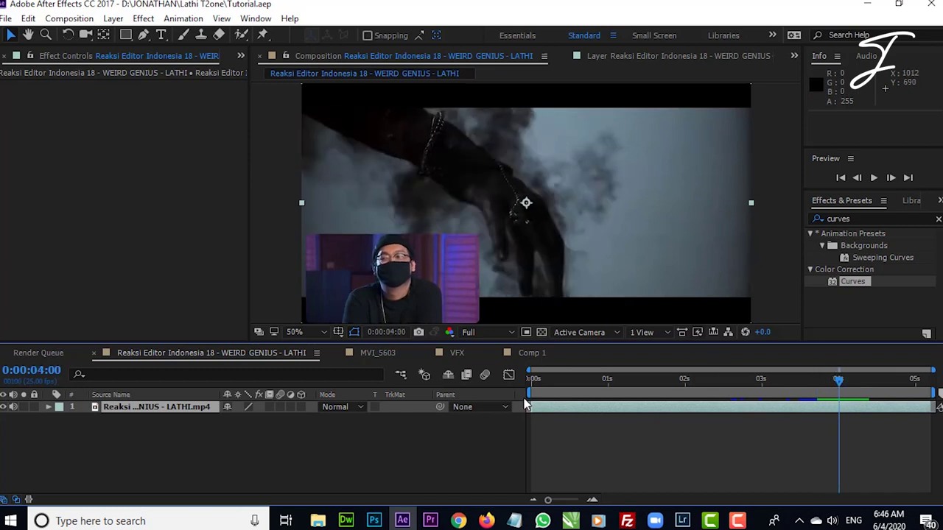
left_click(532, 353)
- Scrub Comp 1 between 7 and 8 seconds to review where the dark hand meets the smoke
left_click_drag(811, 386, 835, 387)
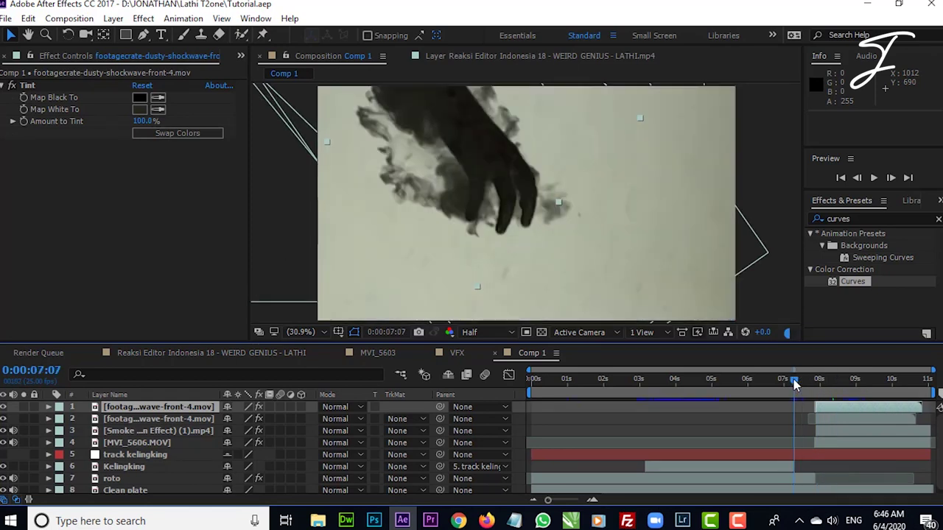
left_click_drag(835, 387, 822, 383)
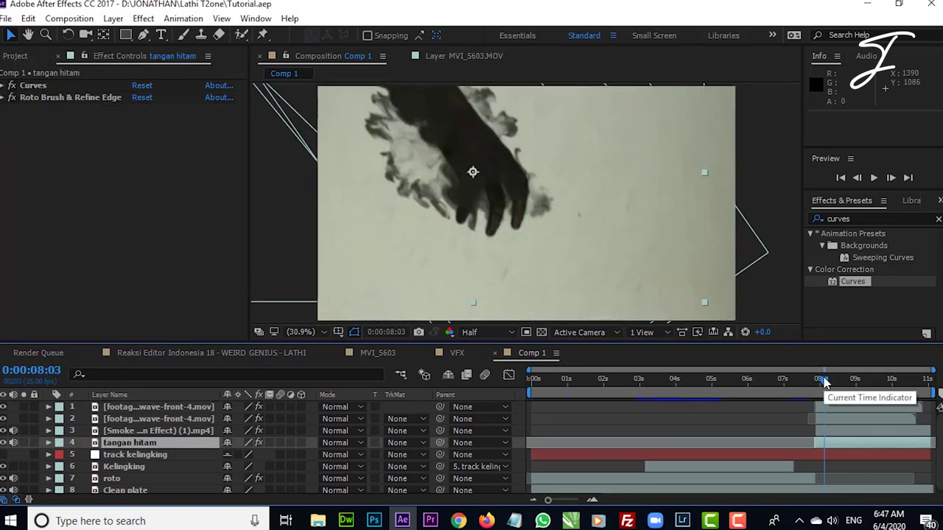
mouse_move(823, 382)
left_mouse_down()
mouse_move(815, 384)
mouse_move(826, 392)
left_mouse_up()
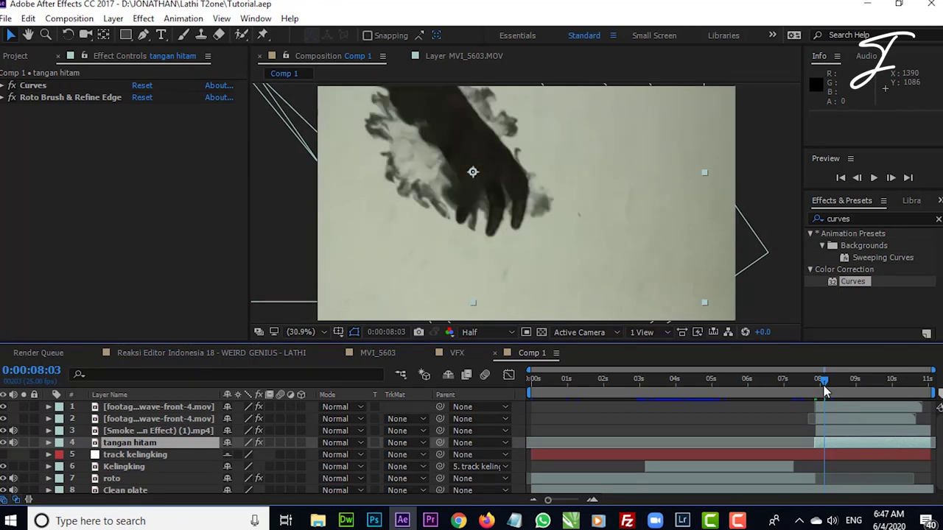
left_click_drag(817, 394, 809, 392)
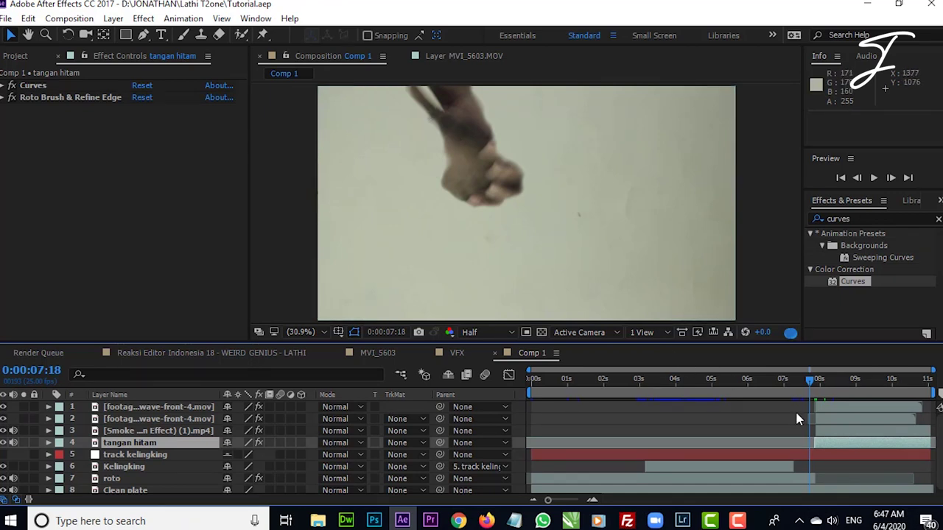
- Select the roto layer and advance the playhead to 0:00:07:22
left_click(121, 456)
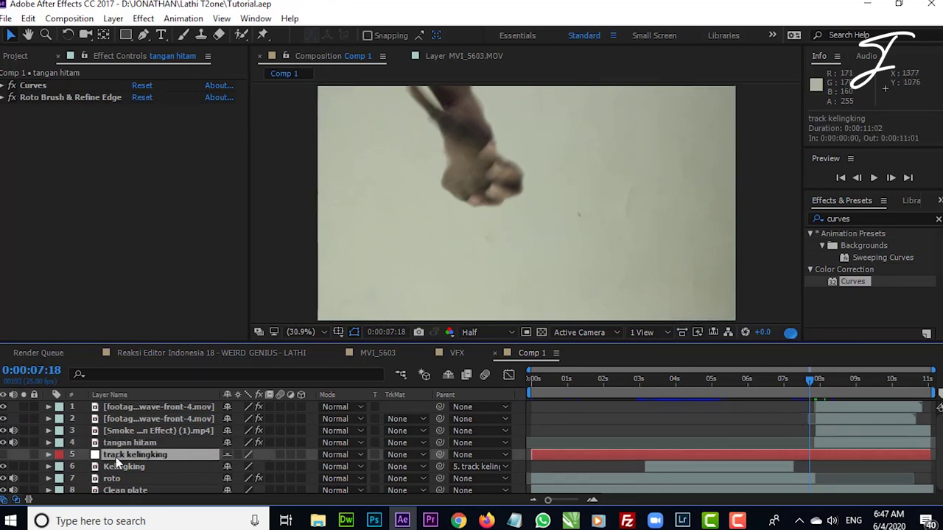
left_click(130, 469)
left_click(129, 480)
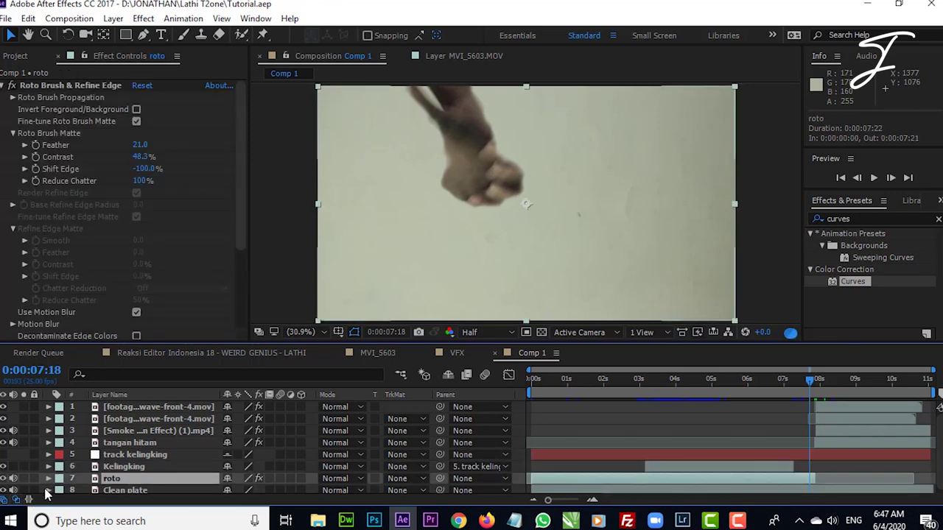
key("Page_Down")
key("Page_Down")
key("Page_Down")
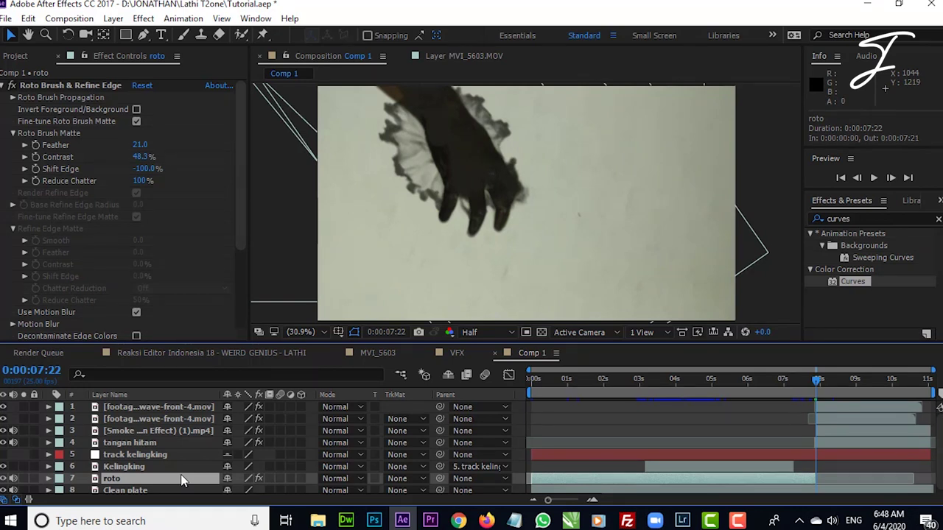
- Duplicate roto as roto 2 and delete its Roto Brush and Mocha Pro effects
key("ctrl+d")
key("ctrl+s")
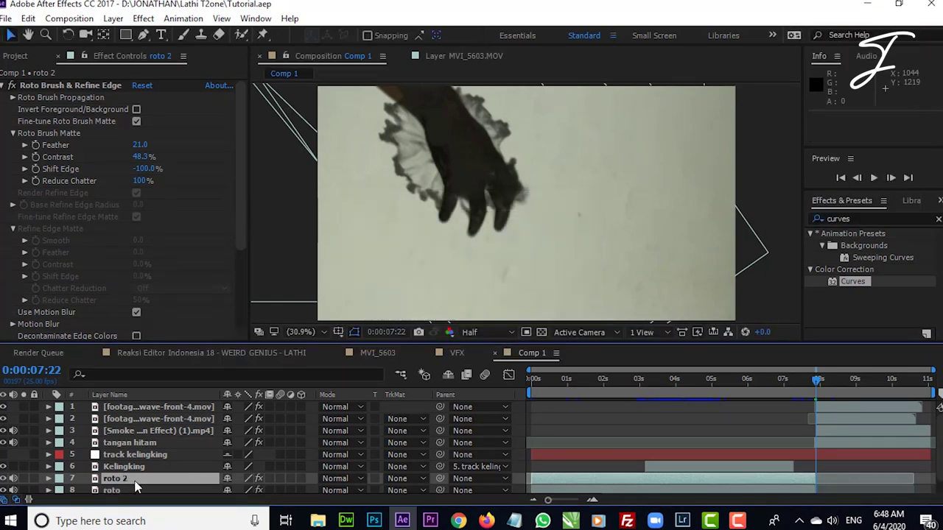
left_click(74, 86)
key("Delete")
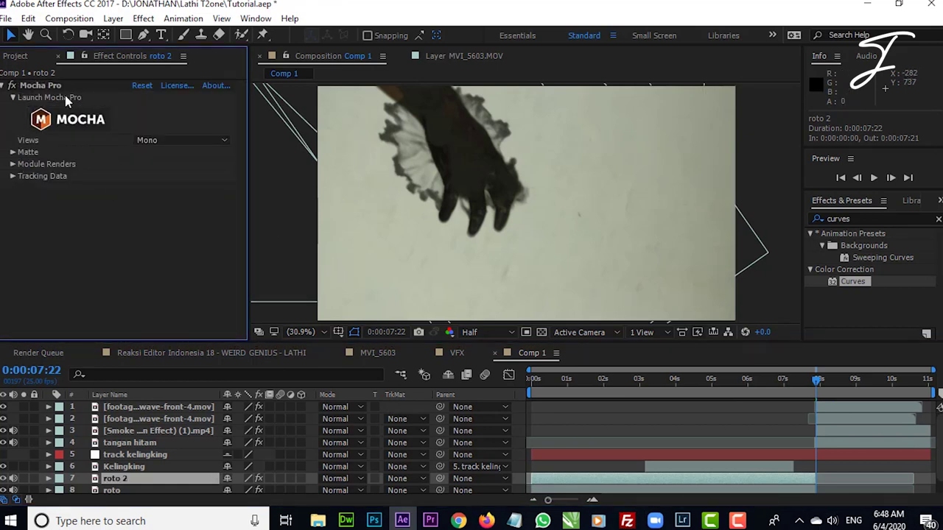
left_click(53, 87)
key("Delete")
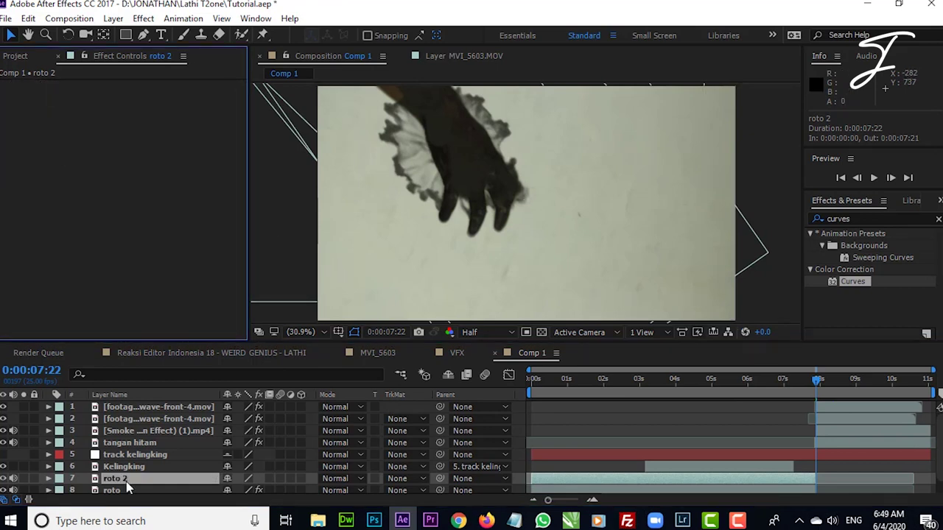
- Step between frames 7:19 and 7:21, settle on 7:20, and open roto 2 in Layer view
left_click(813, 389)
left_click_drag(814, 389, 816, 389)
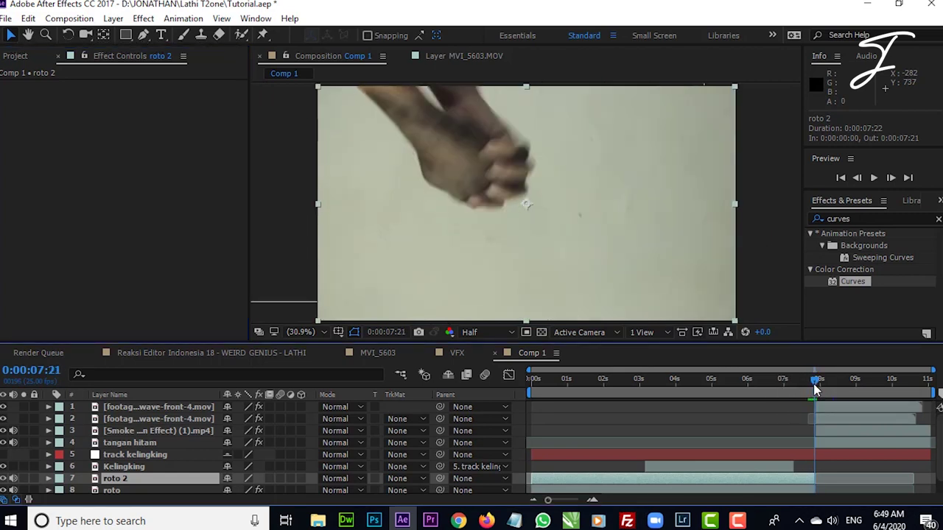
left_click(857, 178)
left_click(857, 178)
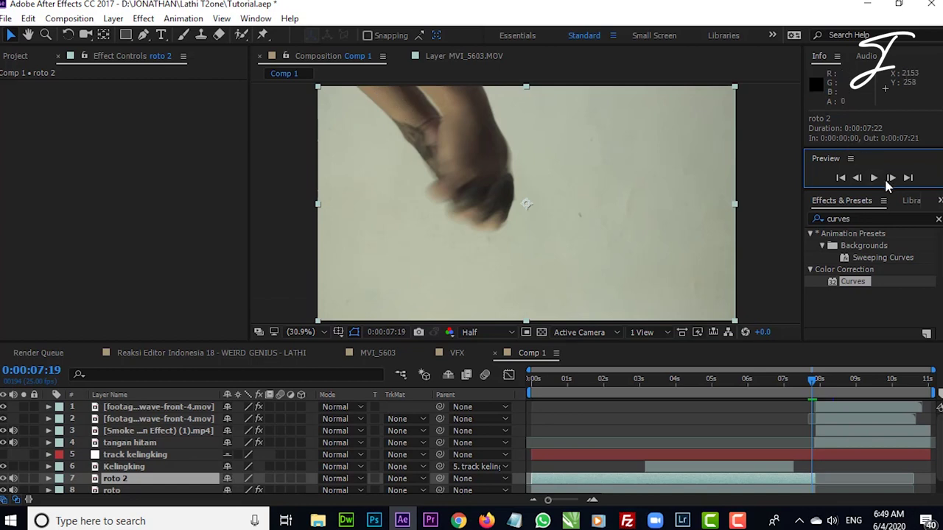
left_click(887, 179)
left_click(857, 178)
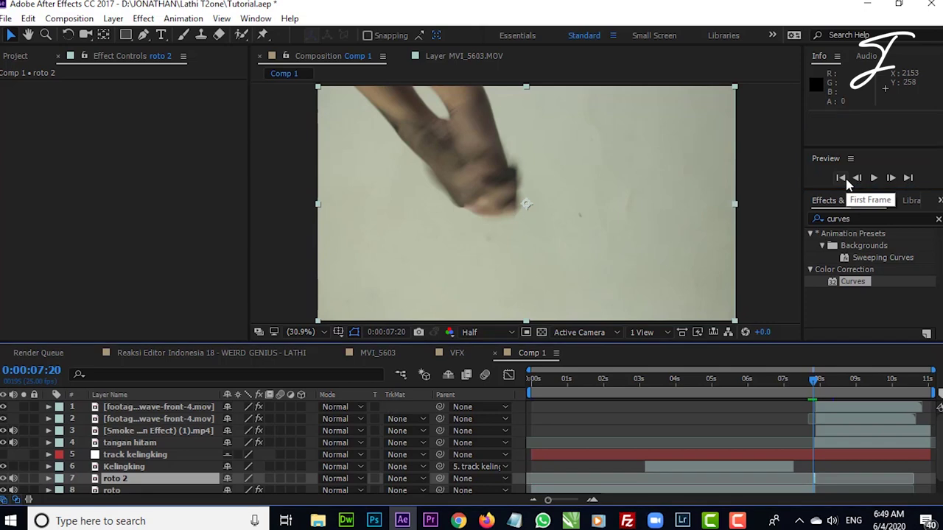
double_click(164, 479)
- Paint a Roto Brush selection over the finger and hand, then propagate it one frame
left_click(242, 36)
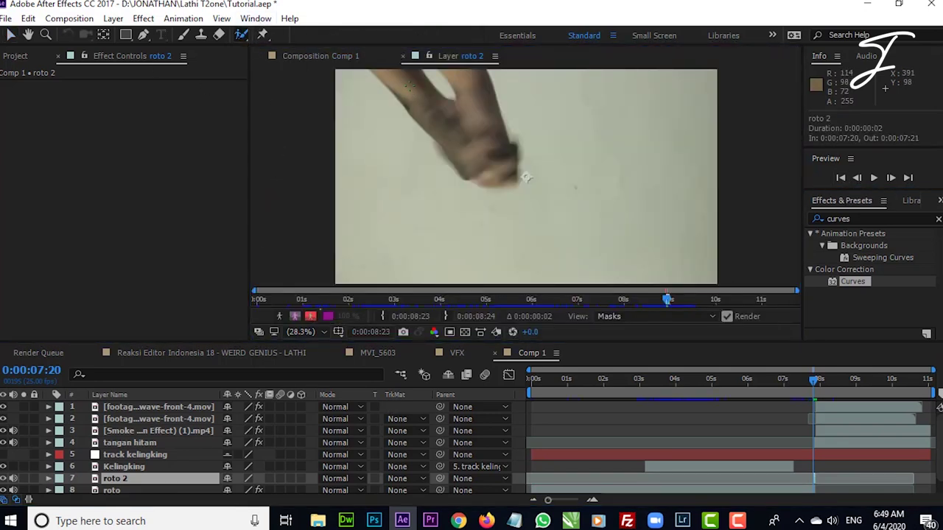
left_click_drag(409, 85, 426, 105)
left_click_drag(466, 151, 467, 151)
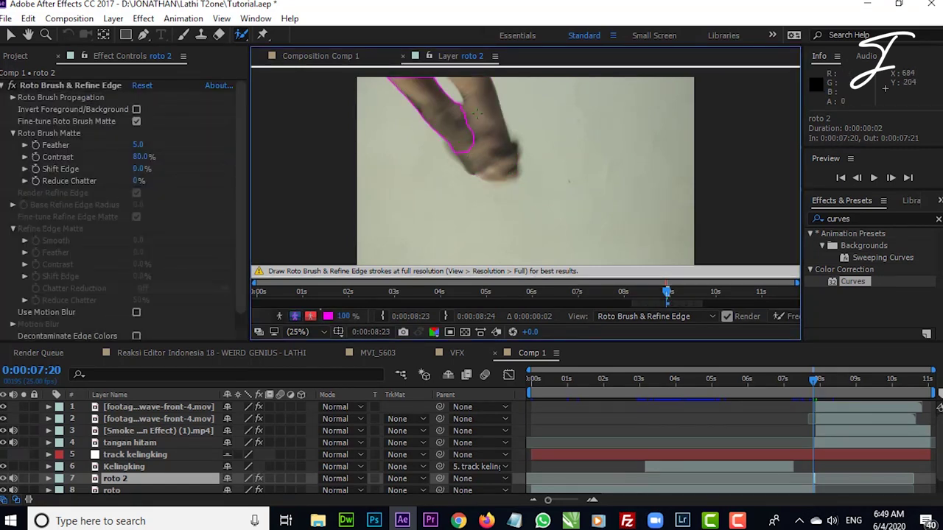
left_click(891, 177)
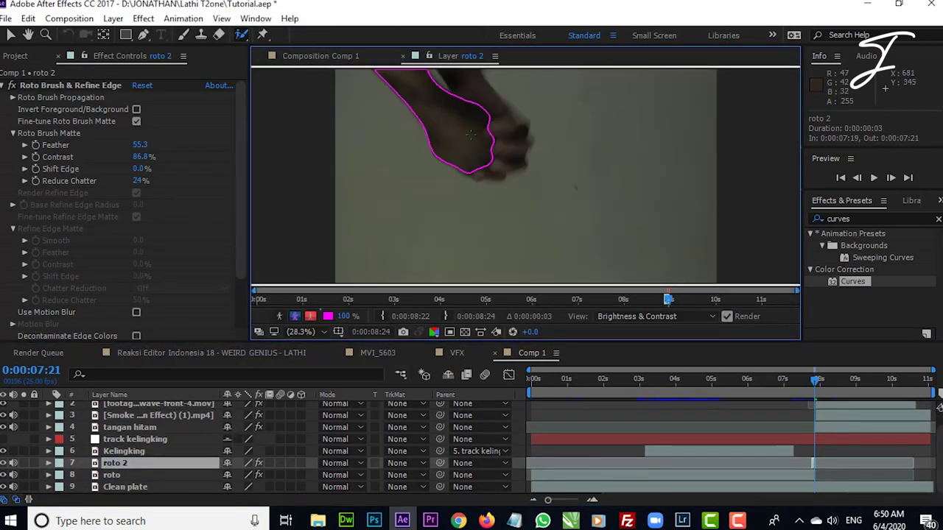
- Back in Comp 1, toggle Brightness & Contrast off and on to compare the darkened hand at 7:19
left_click(6, 86)
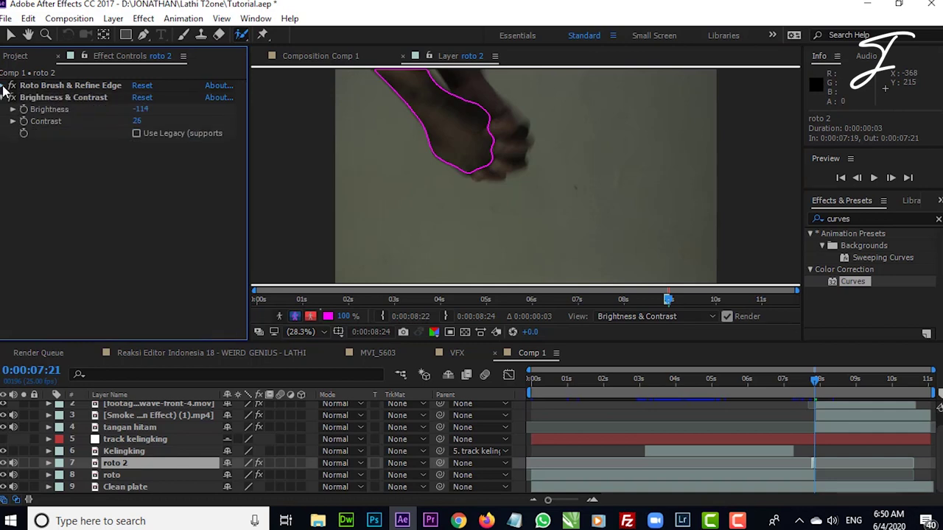
left_click(328, 56)
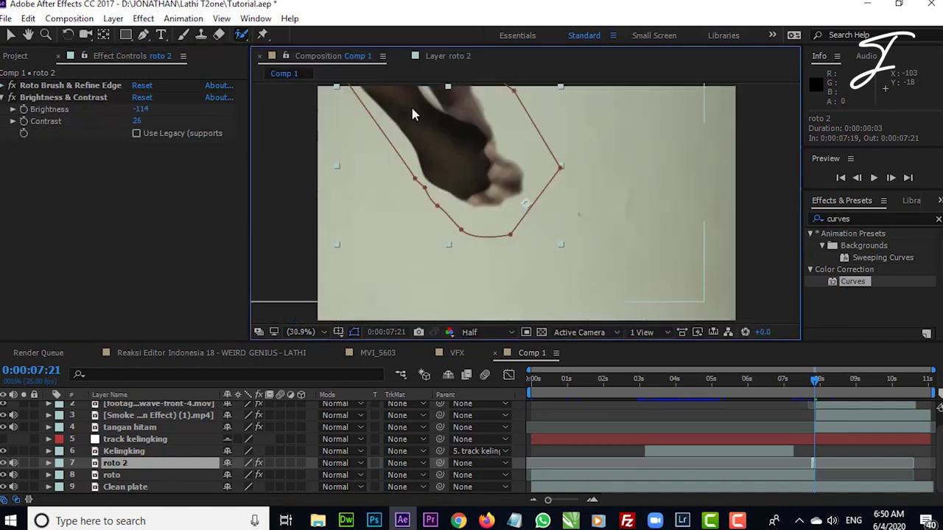
left_click(84, 97)
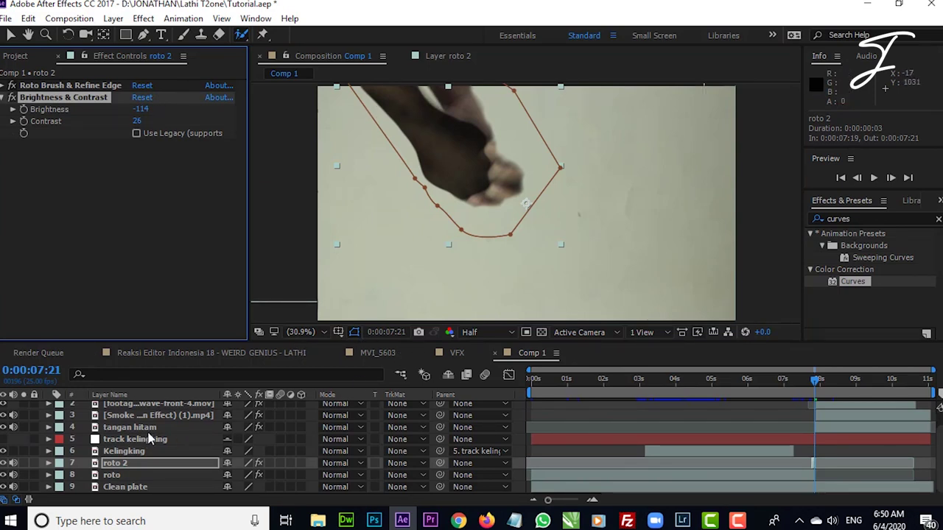
left_click(12, 97)
left_click(12, 97)
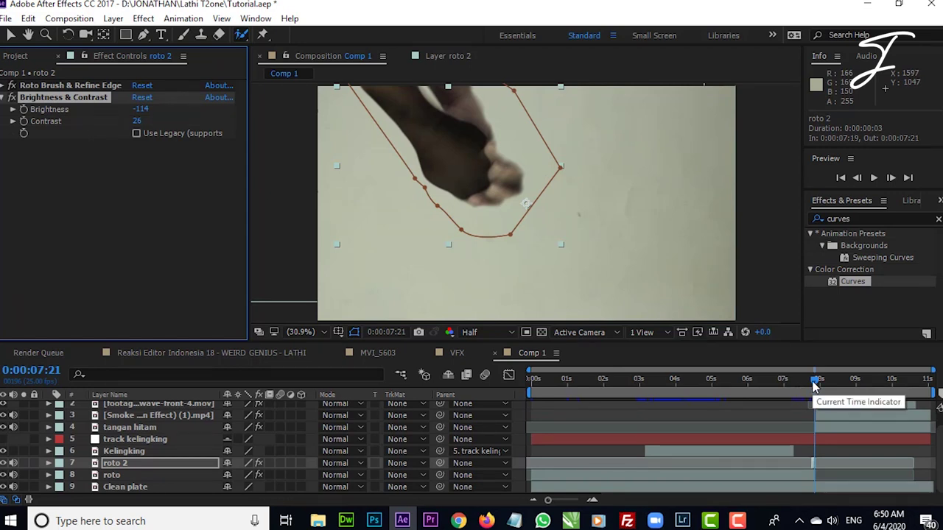
left_click_drag(815, 385, 811, 384)
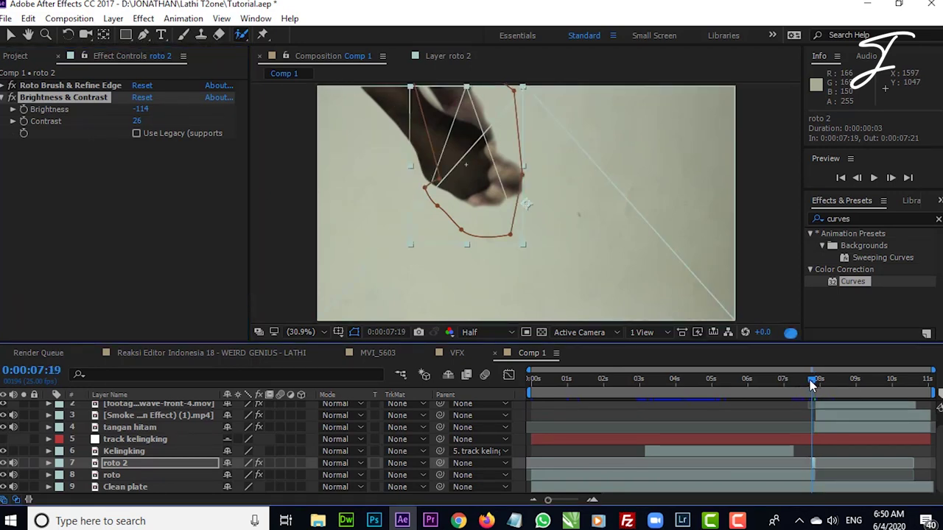
mouse_move(811, 384)
left_mouse_down()
mouse_move(864, 383)
mouse_move(668, 387)
mouse_move(712, 380)
left_mouse_up()
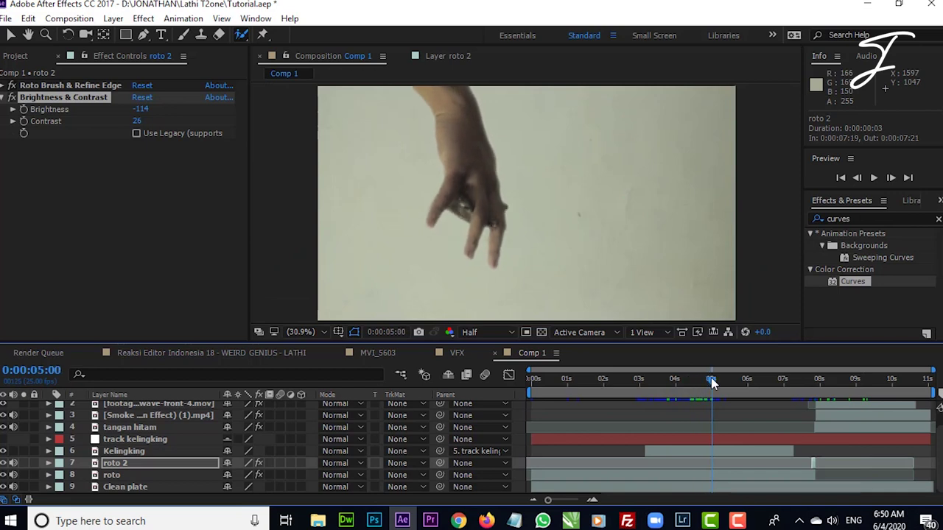
left_click(707, 416)
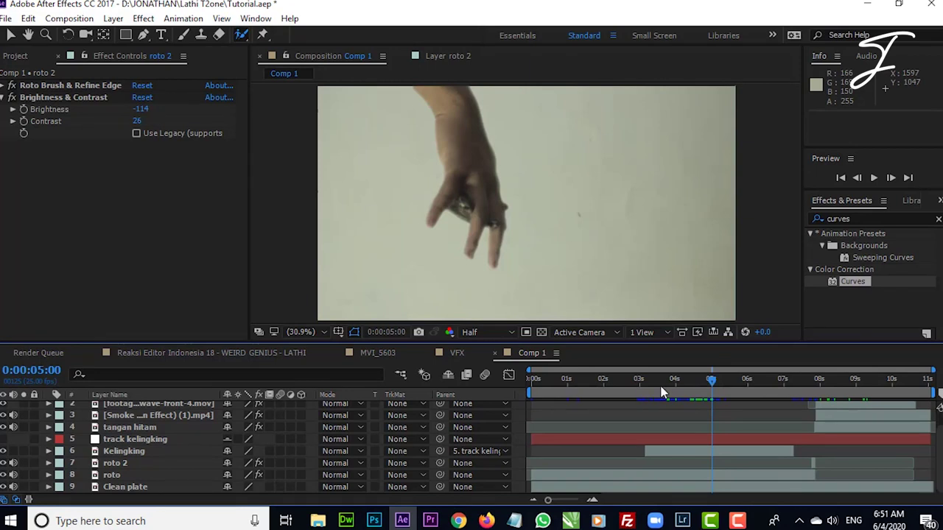
mouse_move(659, 378)
left_mouse_down()
mouse_move(714, 376)
mouse_move(680, 382)
mouse_move(707, 382)
mouse_move(693, 380)
left_mouse_up()
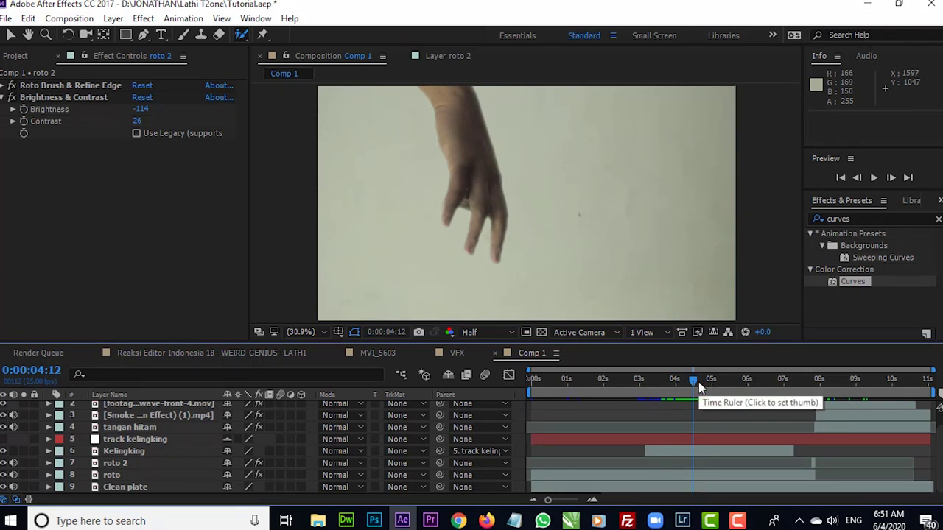
mouse_move(689, 382)
left_mouse_down()
mouse_move(667, 386)
mouse_move(688, 383)
left_mouse_up()
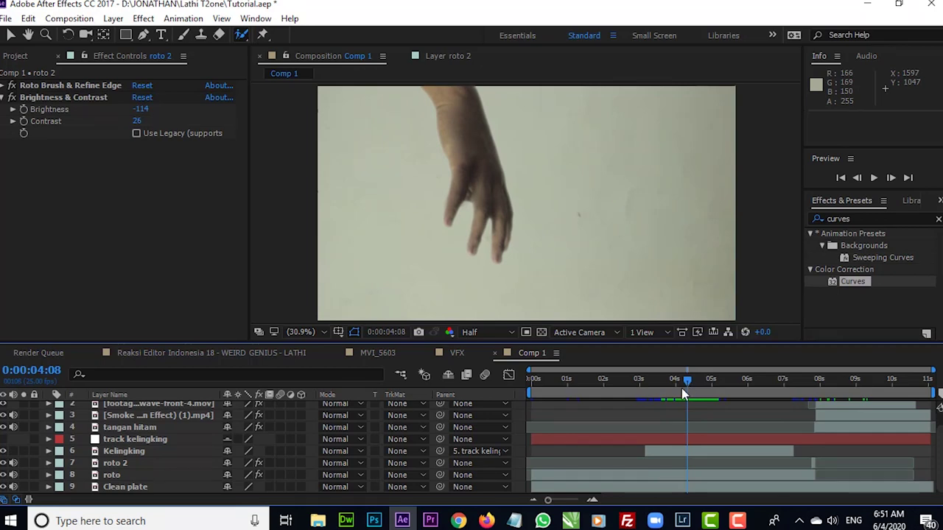